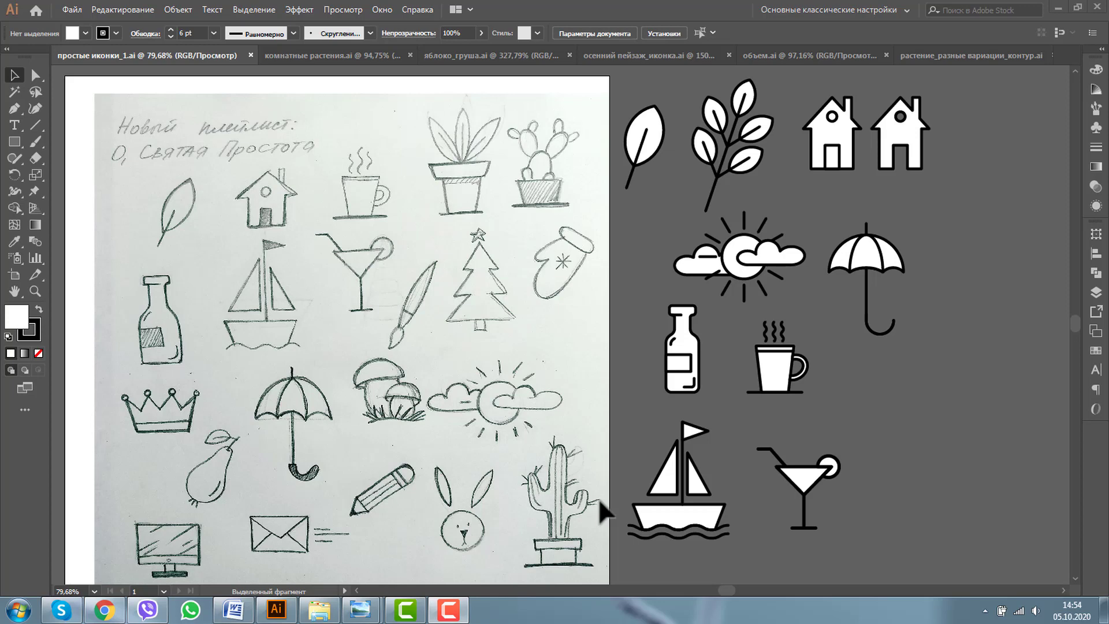
Step: Look through the houseplant, outline and potted-plant icon documents, then return to the simple icons sketch
left_click(304, 57)
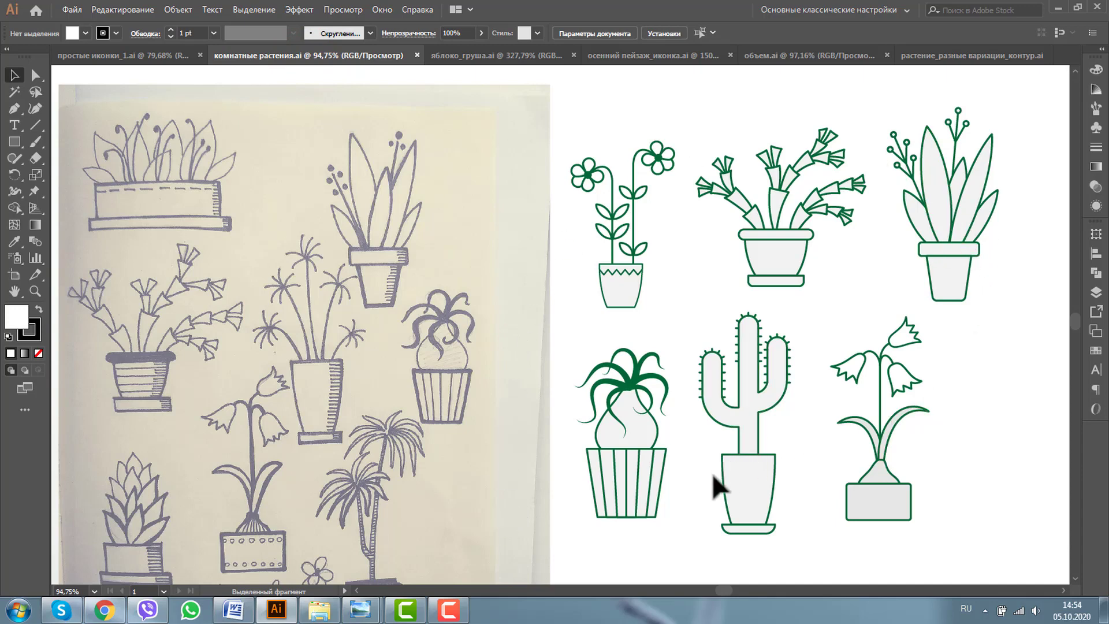
left_click(954, 56)
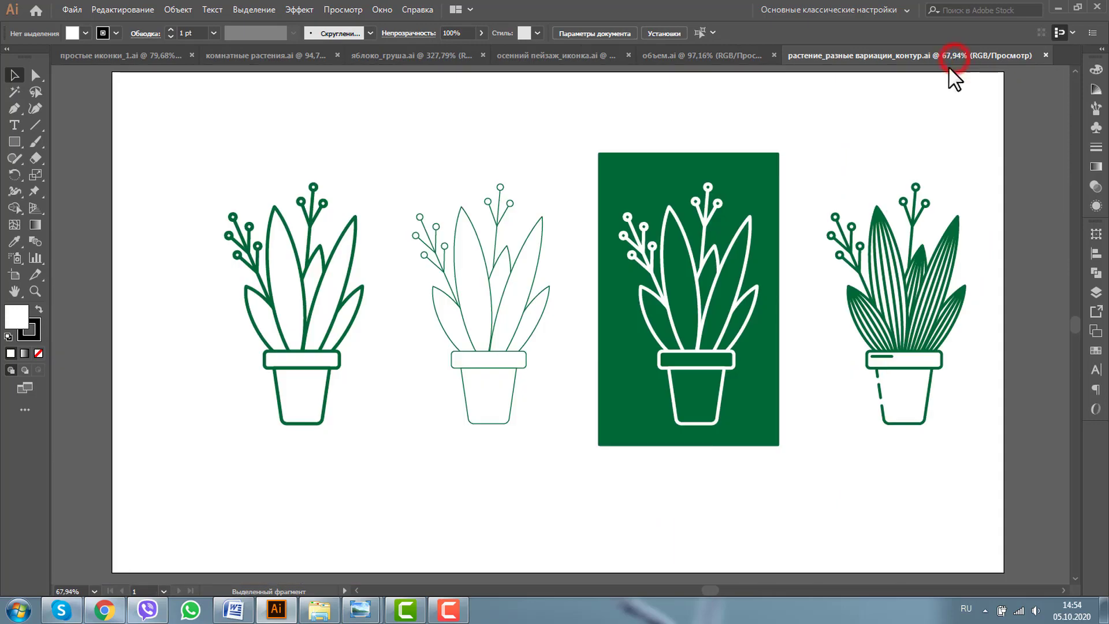
left_click(706, 56)
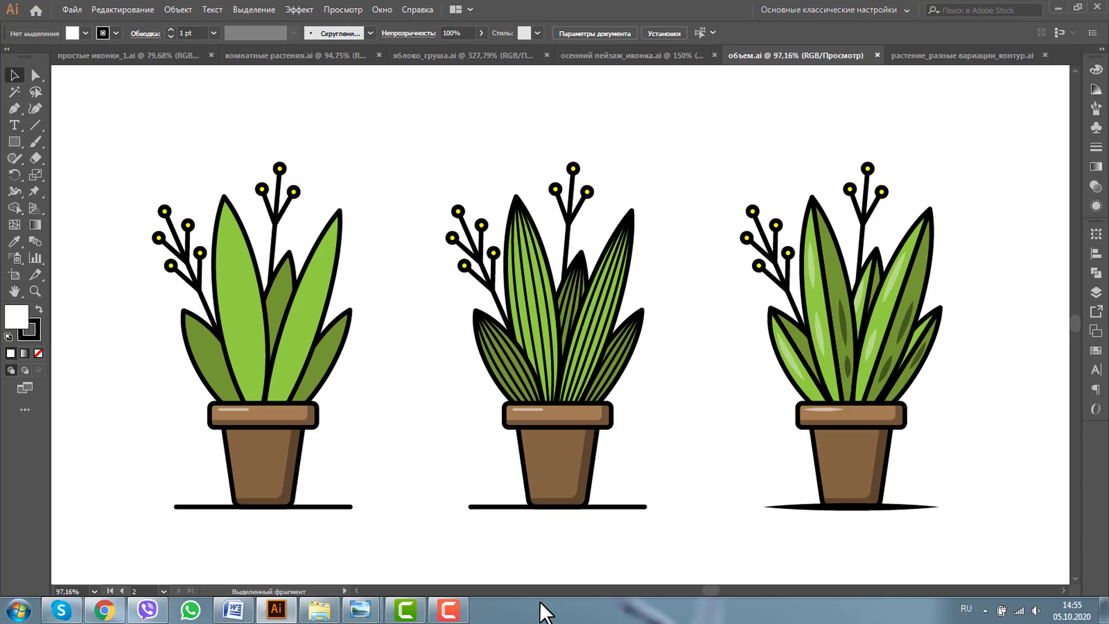
left_click(66, 54)
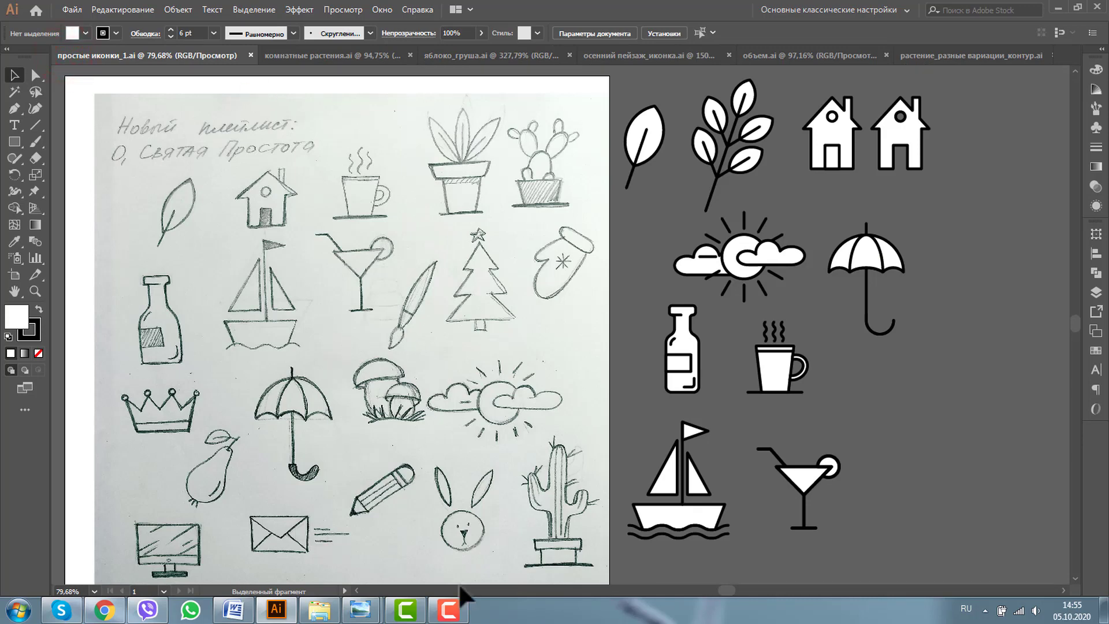
Step: Preview the осень эскиз sketch image from its folder, then close the preview
left_click(317, 614)
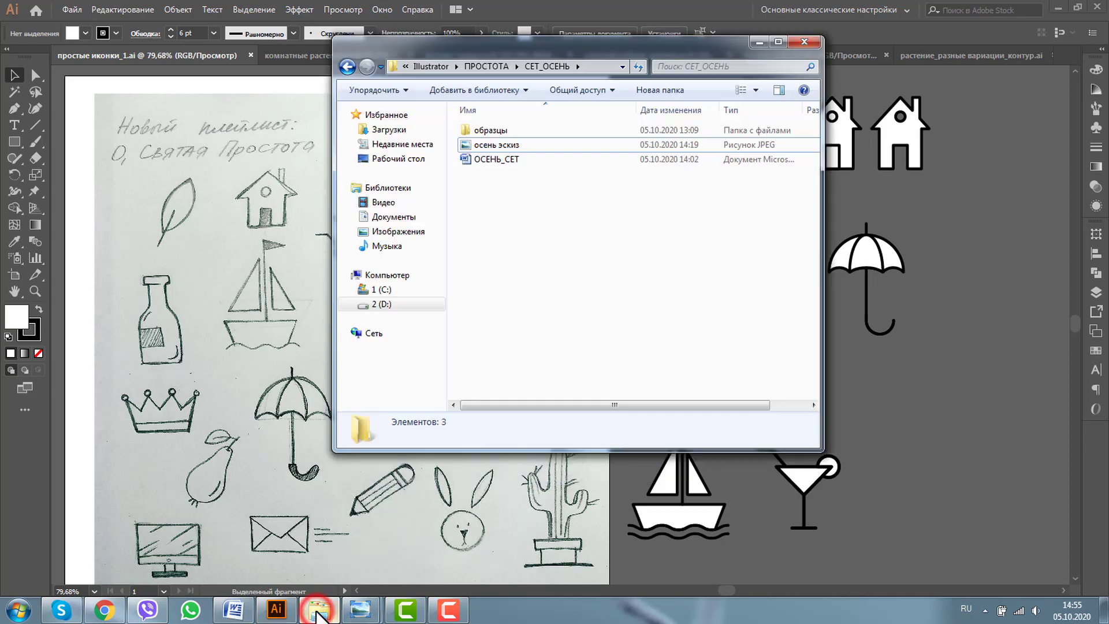
double_click(486, 145)
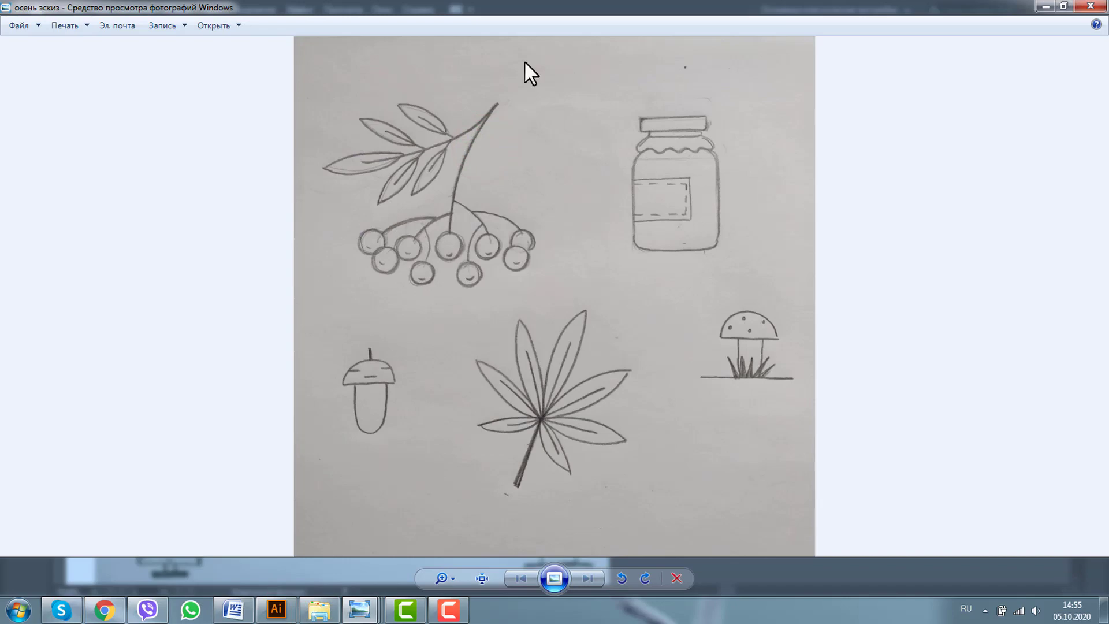
left_click(1045, 6)
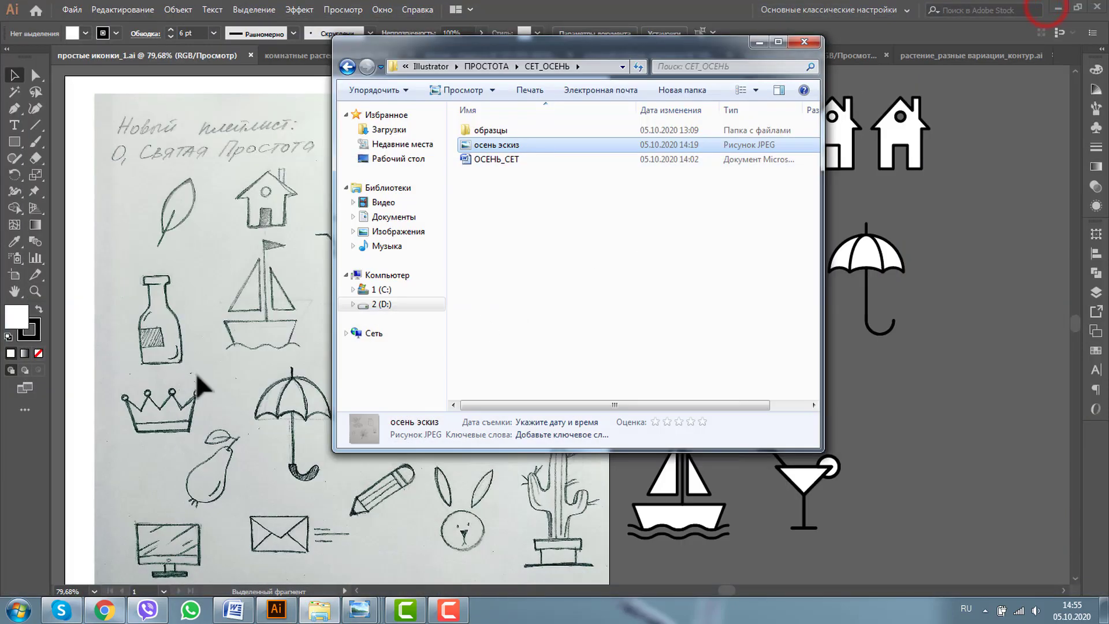
left_click(758, 41)
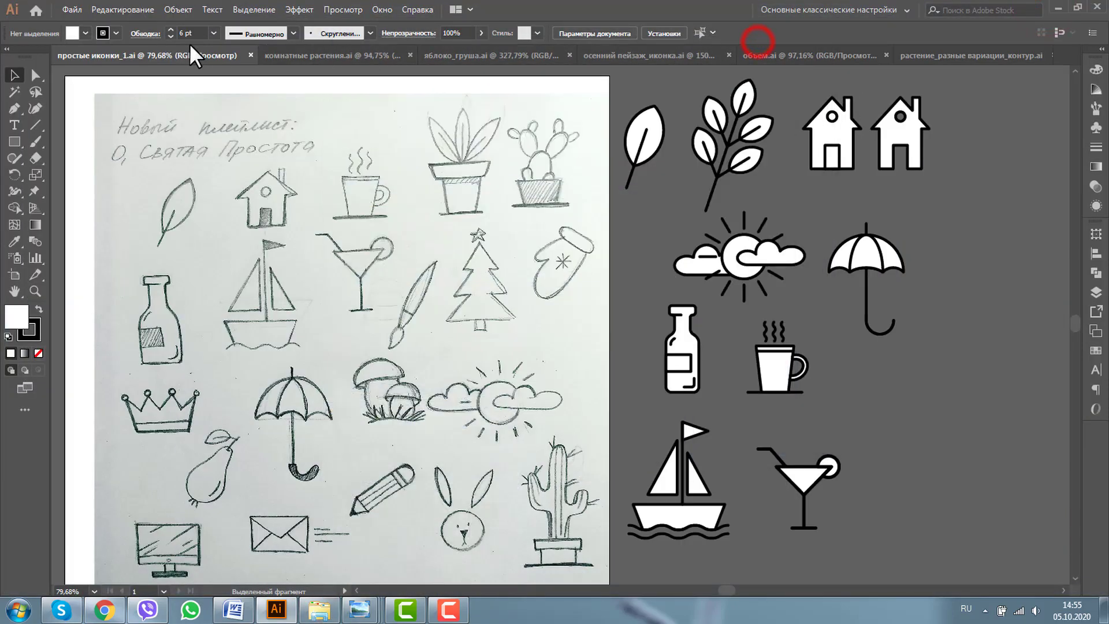
Step: Create a new blank Web 1920 × 1080 px document, Безымянный-1
left_click(64, 8)
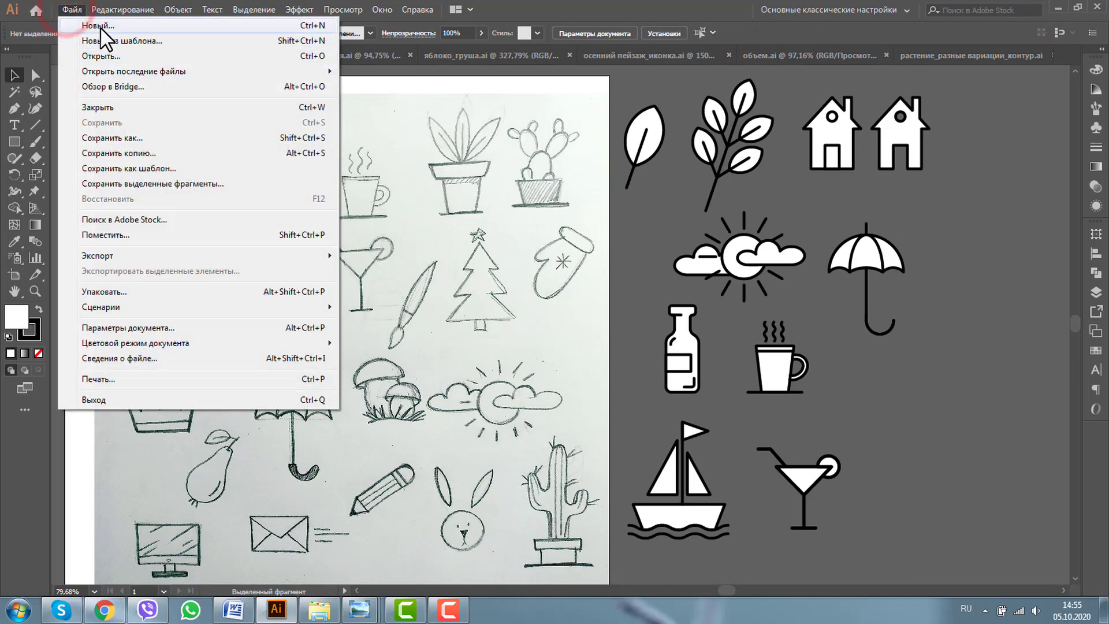
key("Escape")
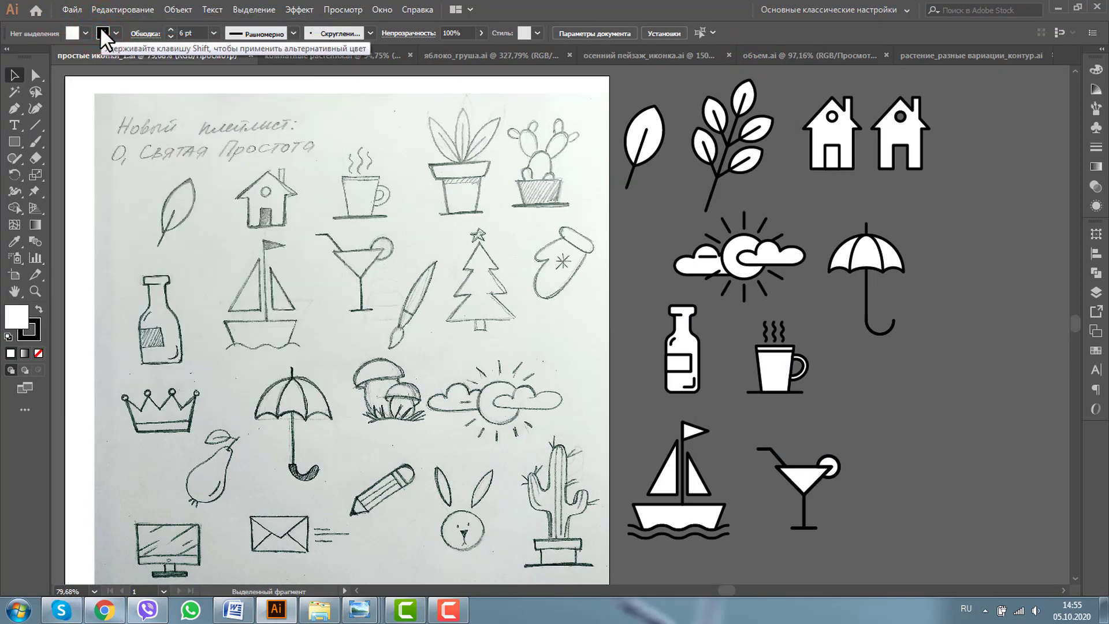
key("ctrl+n")
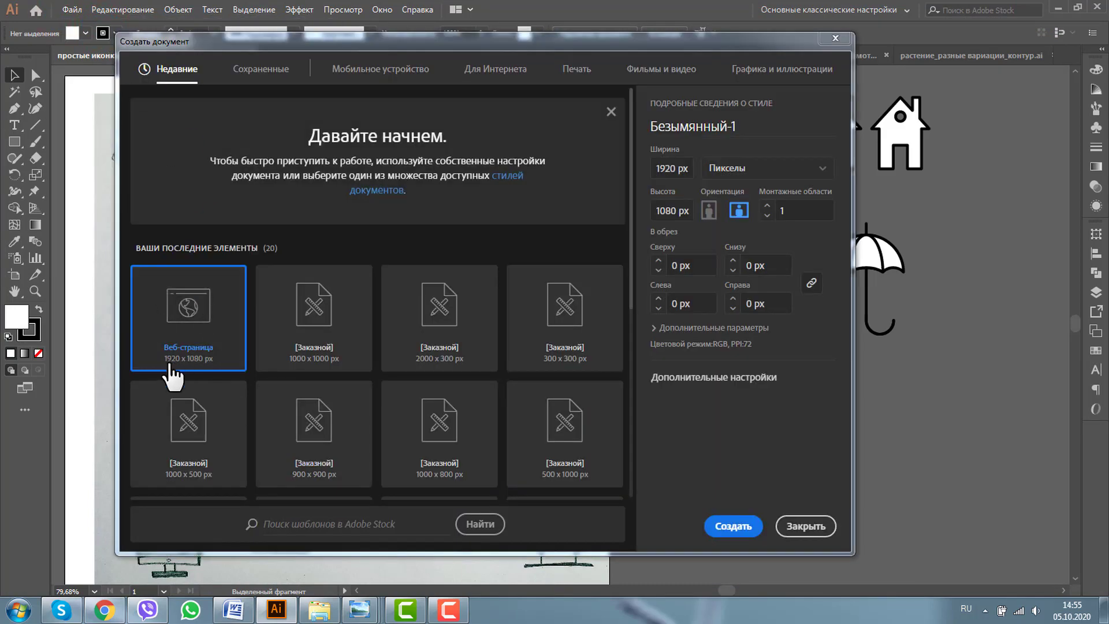
left_click(712, 526)
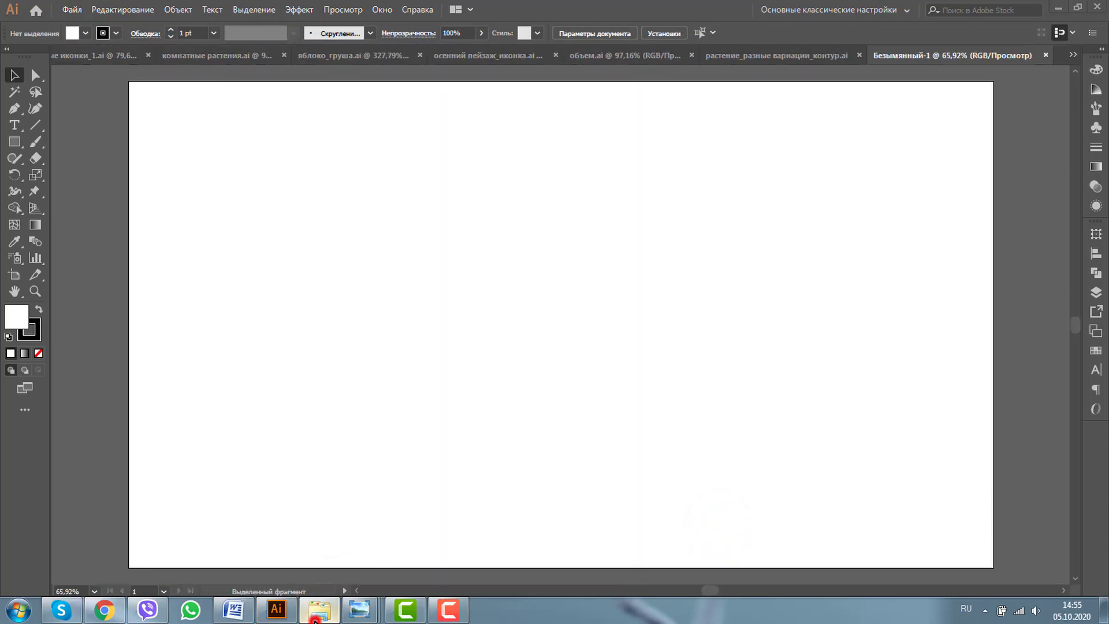
left_click(319, 610)
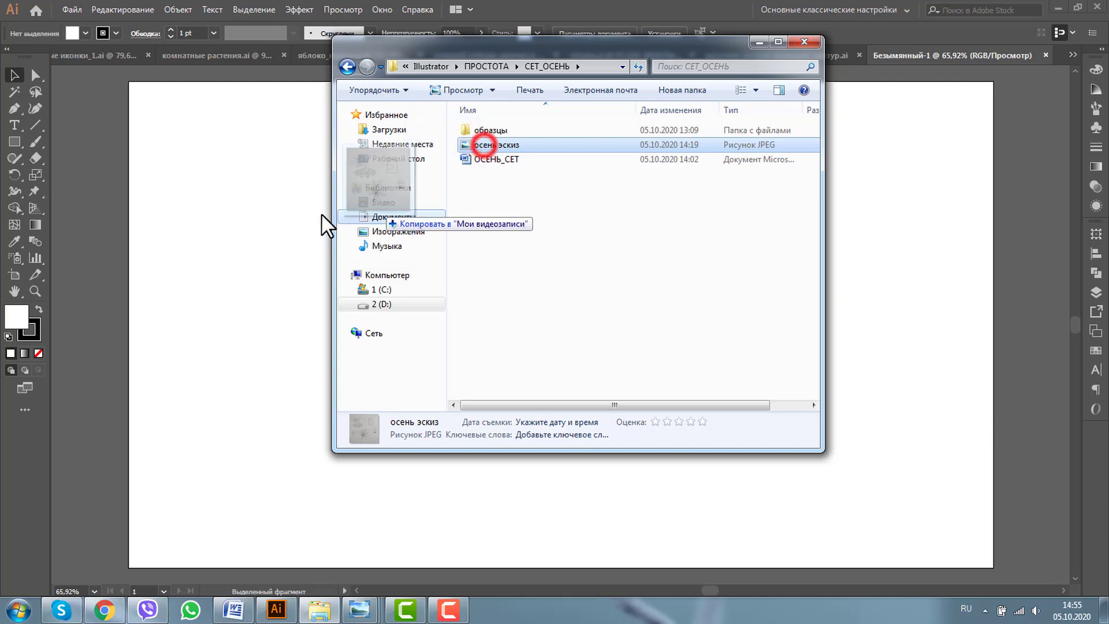
Step: Drag осень эскиз.jpg onto the new artboard, then scale it down and move it inside
left_click_drag(484, 146, 248, 227)
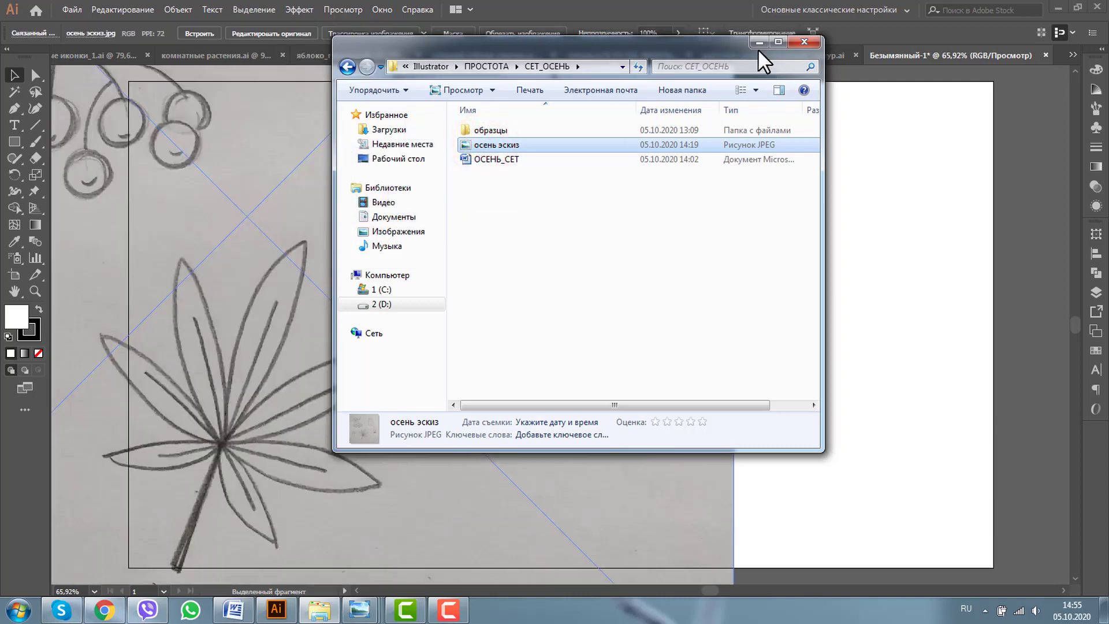
left_click(759, 43)
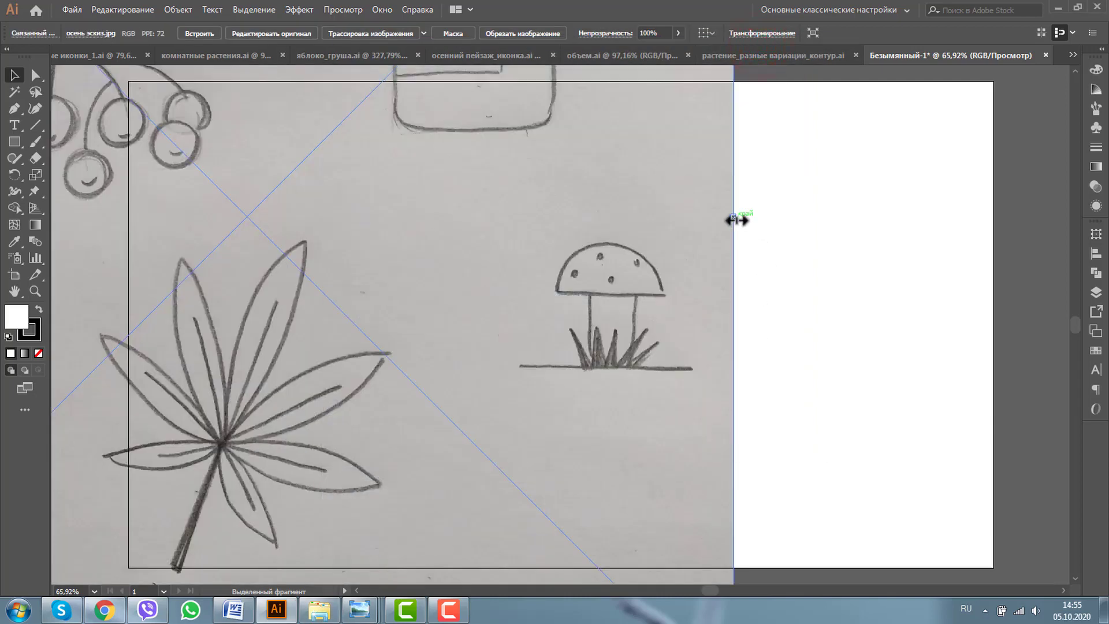
left_click_drag(734, 219, 350, 223)
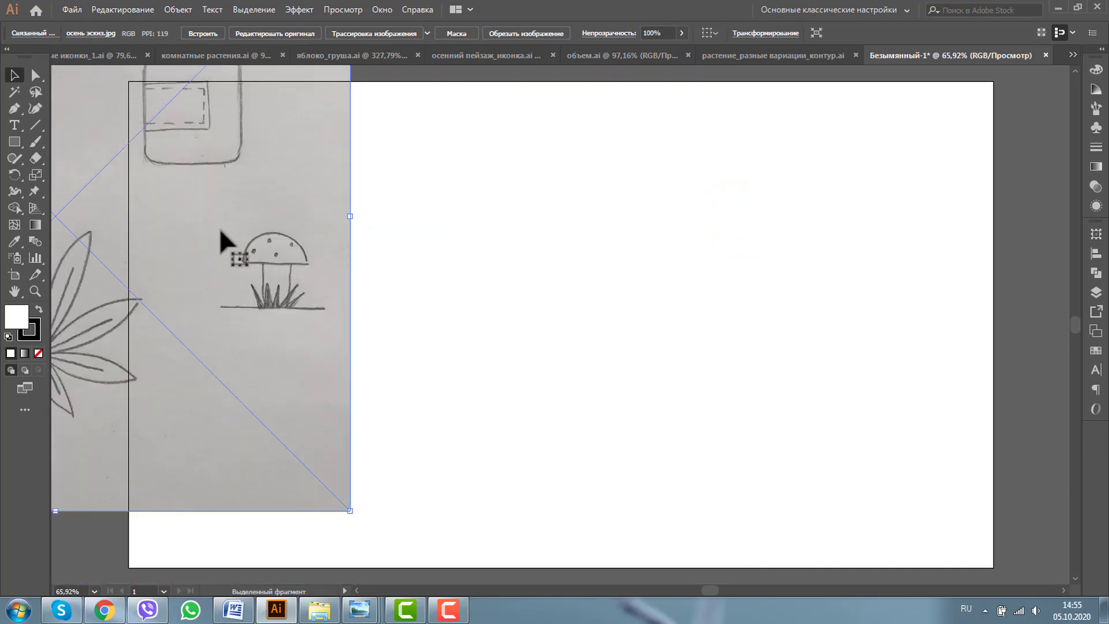
mouse_move(213, 224)
left_mouse_down()
mouse_move(546, 329)
mouse_move(555, 315)
left_mouse_up()
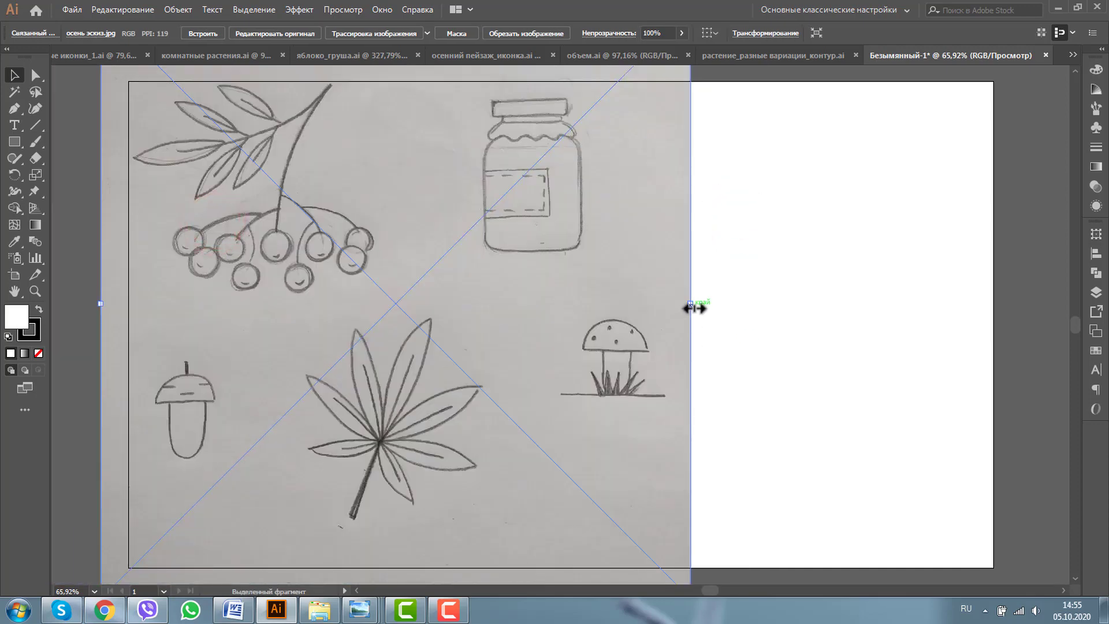
left_click_drag(691, 305, 497, 328)
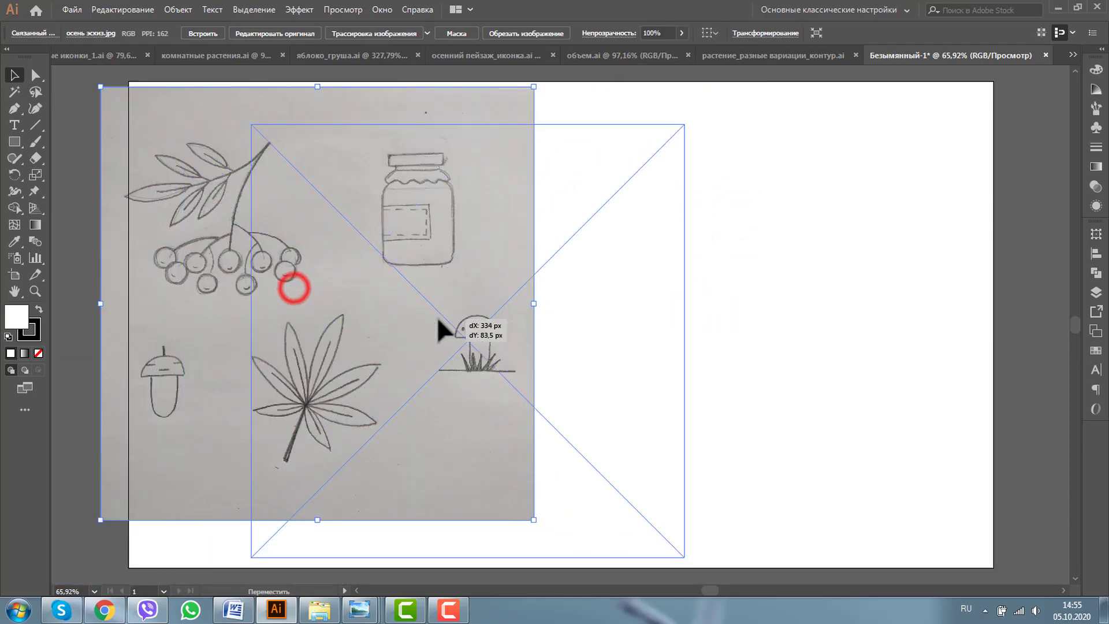
left_click_drag(294, 285, 446, 327)
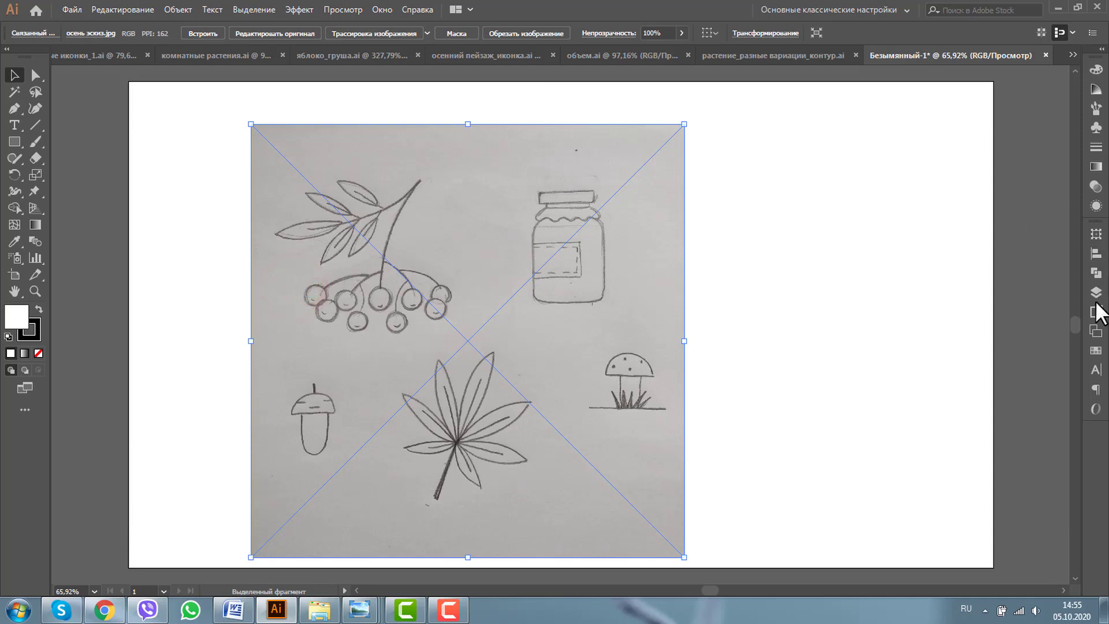
Step: In the Layers panel, lock the linked sketch in Слой 1 and add Слой 2 above it
left_click(390, 10)
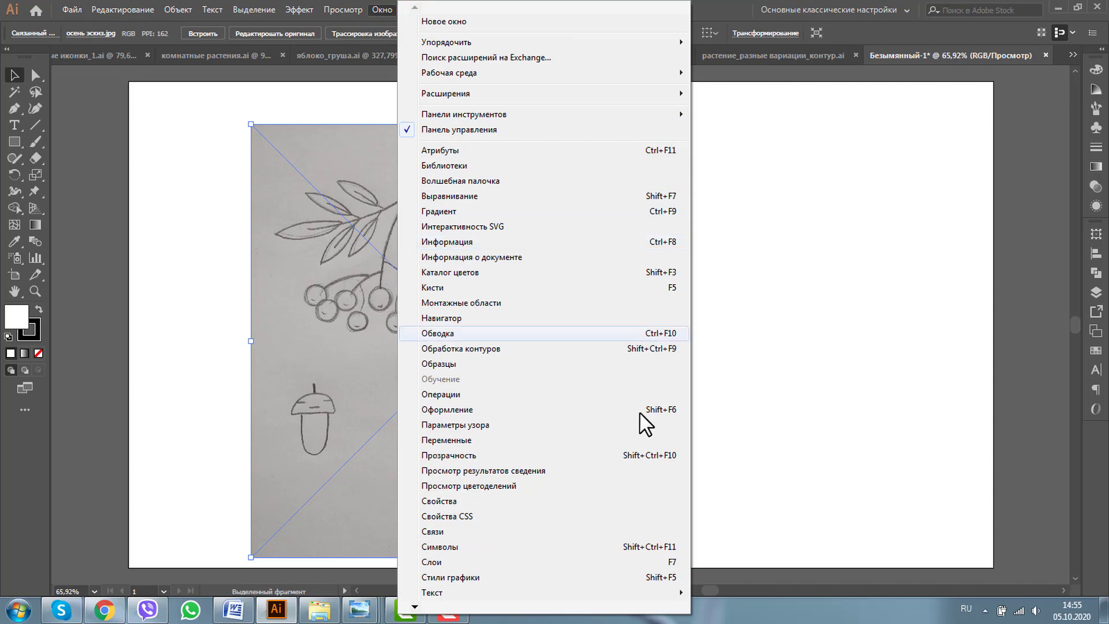
left_click(1096, 292)
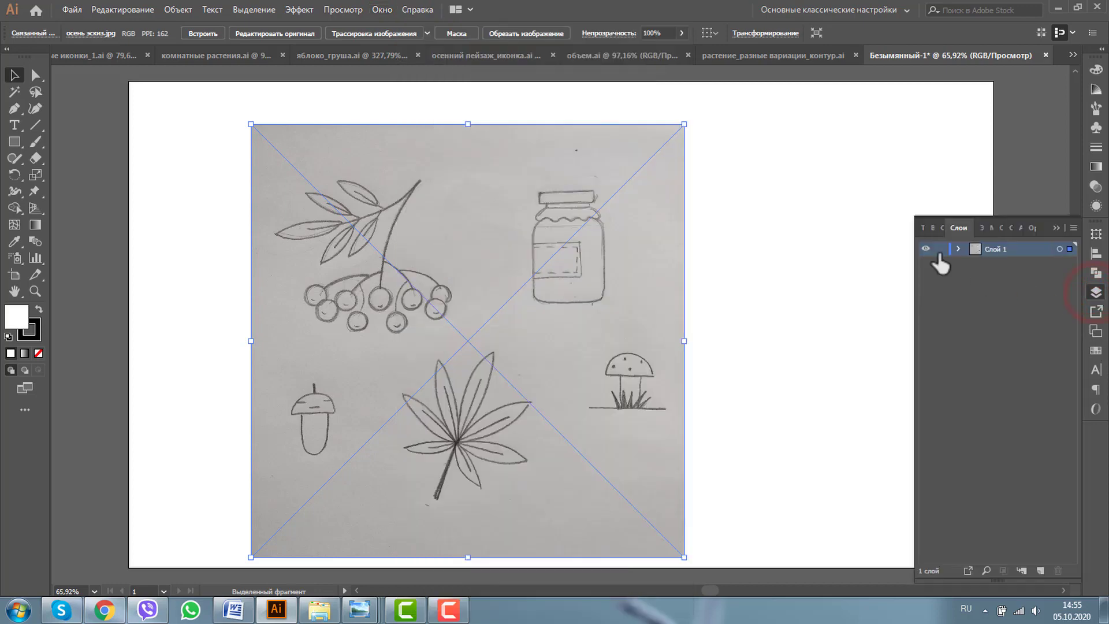
left_click(957, 249)
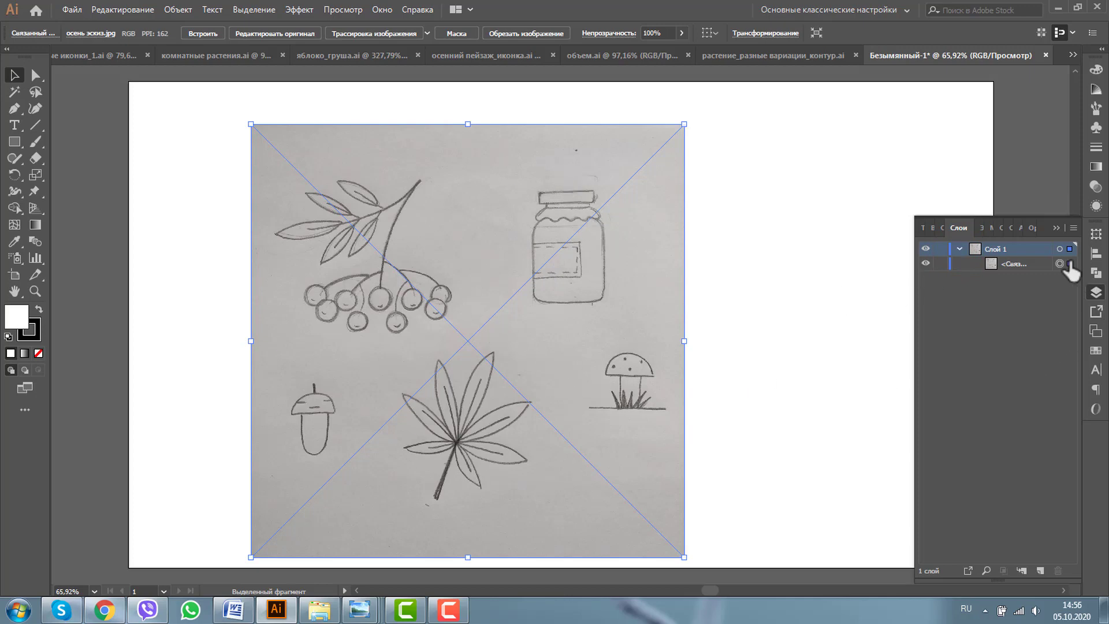
left_click(940, 263)
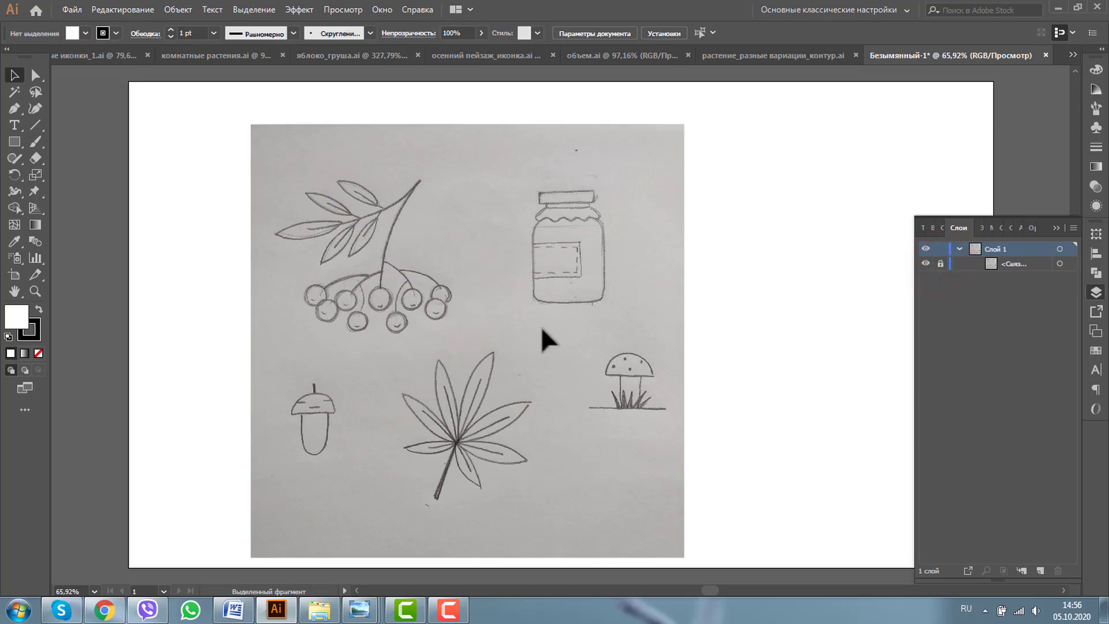
left_click(1038, 569)
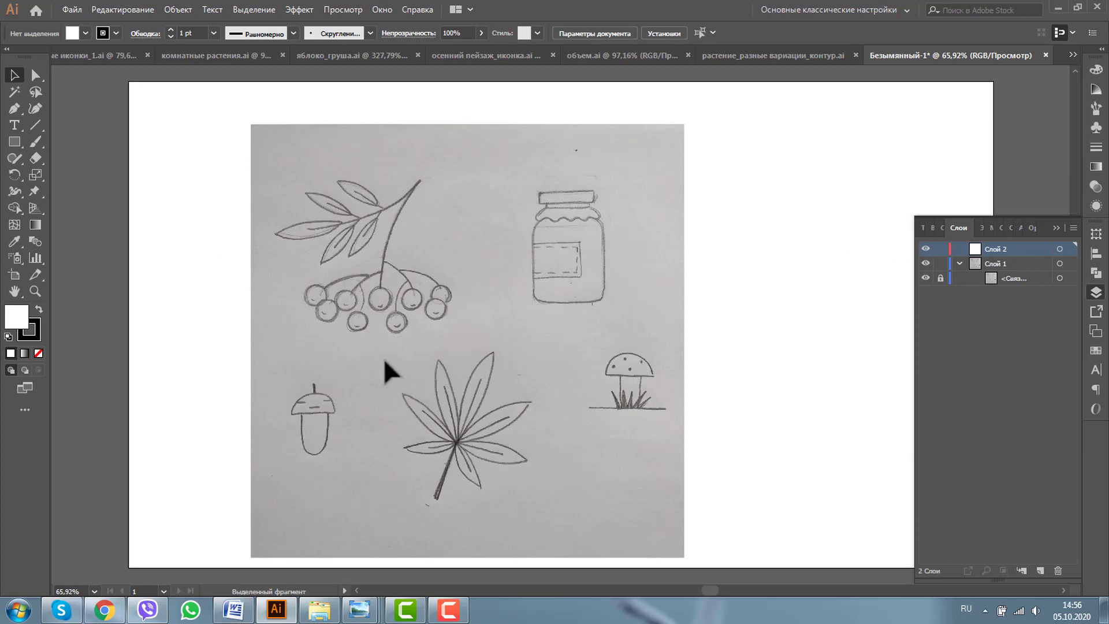
left_click(1056, 228)
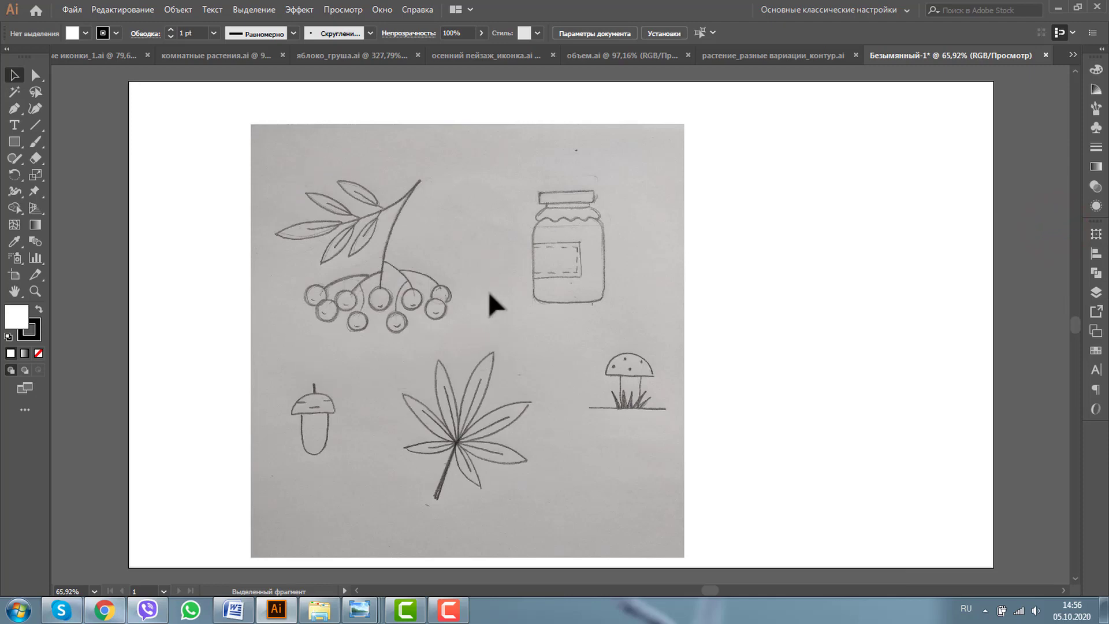
Step: Zoom in on the berry branch sketch and draw an arc to its right
left_click(35, 291)
left_click_drag(262, 139, 526, 358)
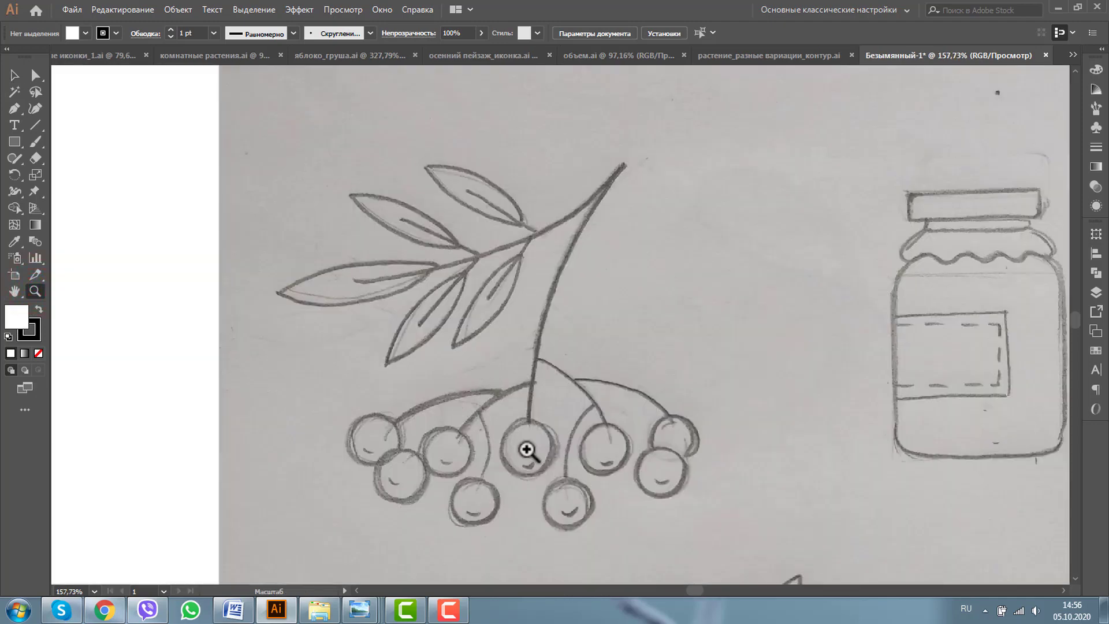
left_click(33, 127)
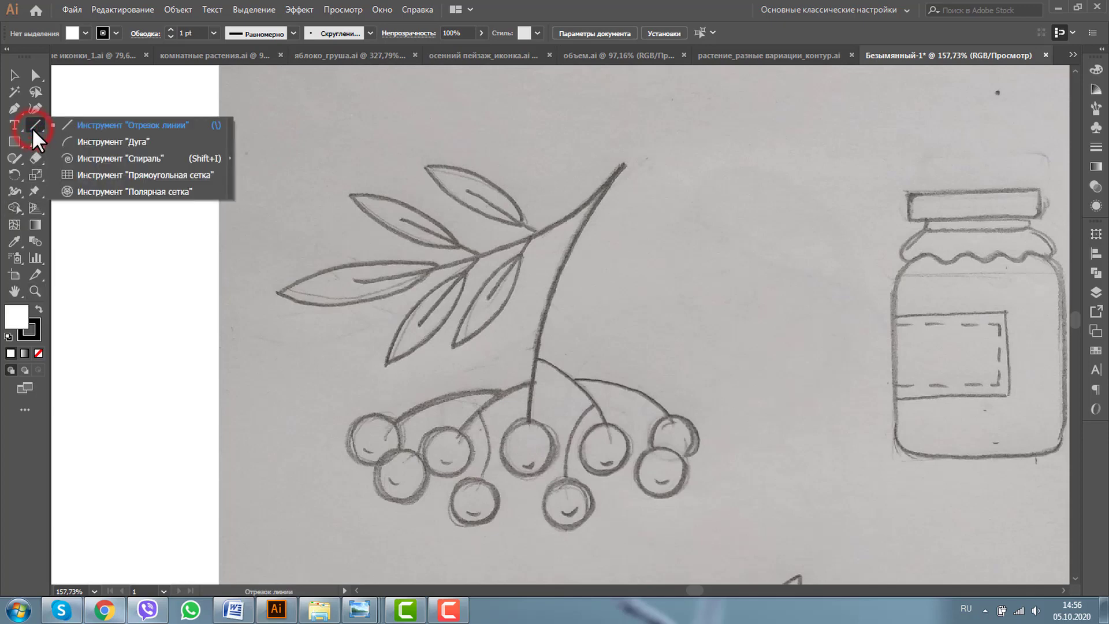
left_click(91, 144)
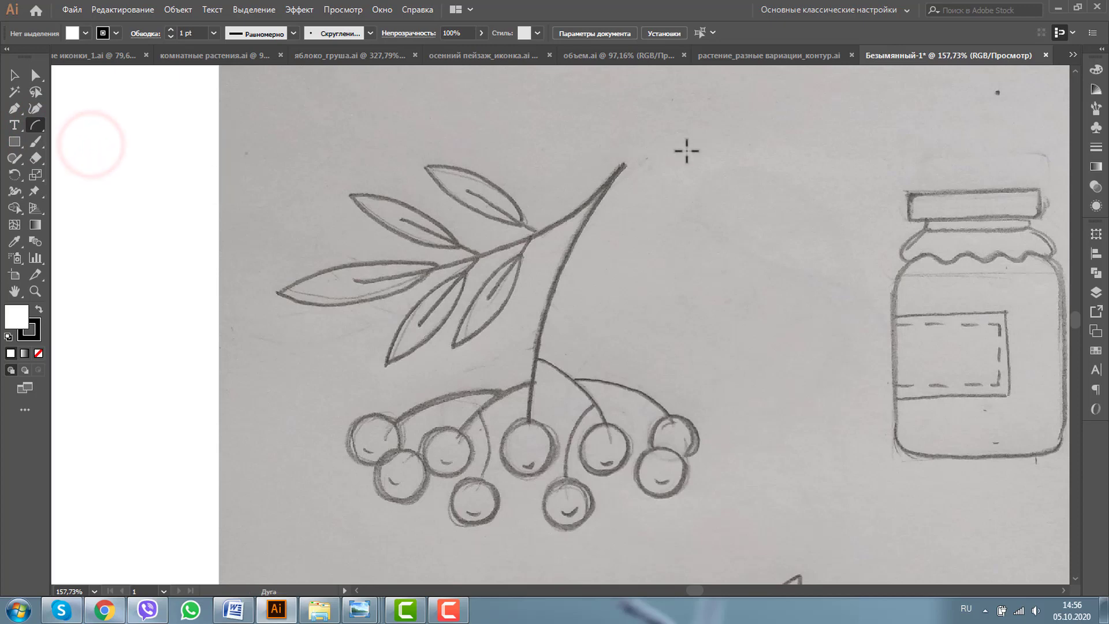
left_click_drag(686, 151, 827, 366)
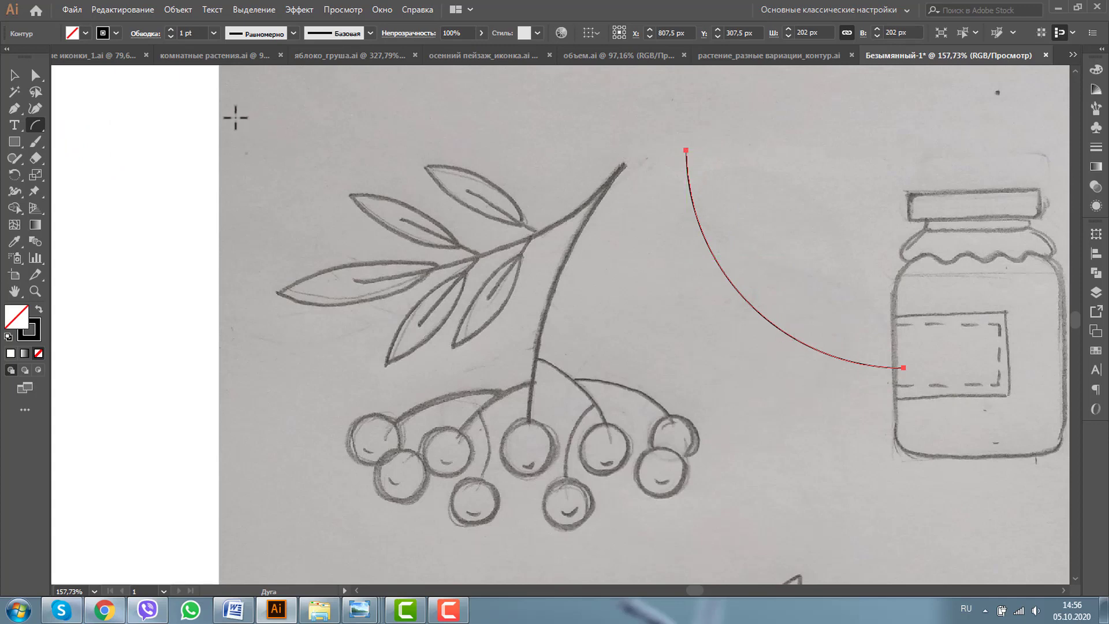
Step: Draw an arc curving down across the upper-left leaves and delete the stray arc near the jar
mouse_move(236, 118)
left_mouse_down()
mouse_move(410, 325)
mouse_move(222, 362)
left_mouse_up()
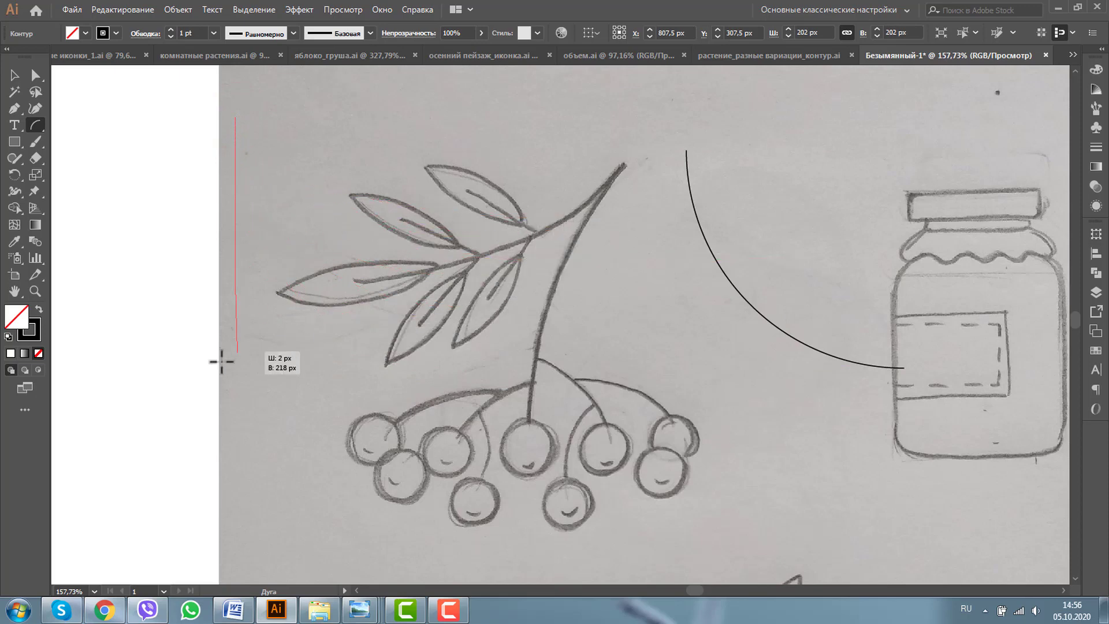
mouse_move(221, 361)
left_mouse_down()
mouse_move(385, 367)
mouse_move(437, 320)
left_mouse_up()
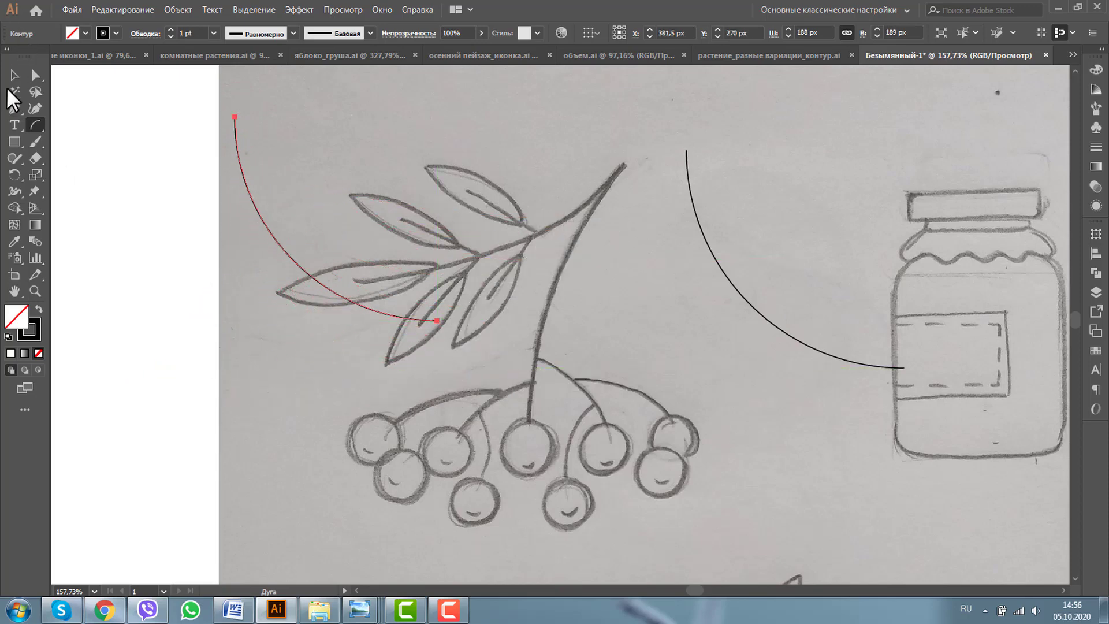
left_click(14, 76)
left_click(735, 290)
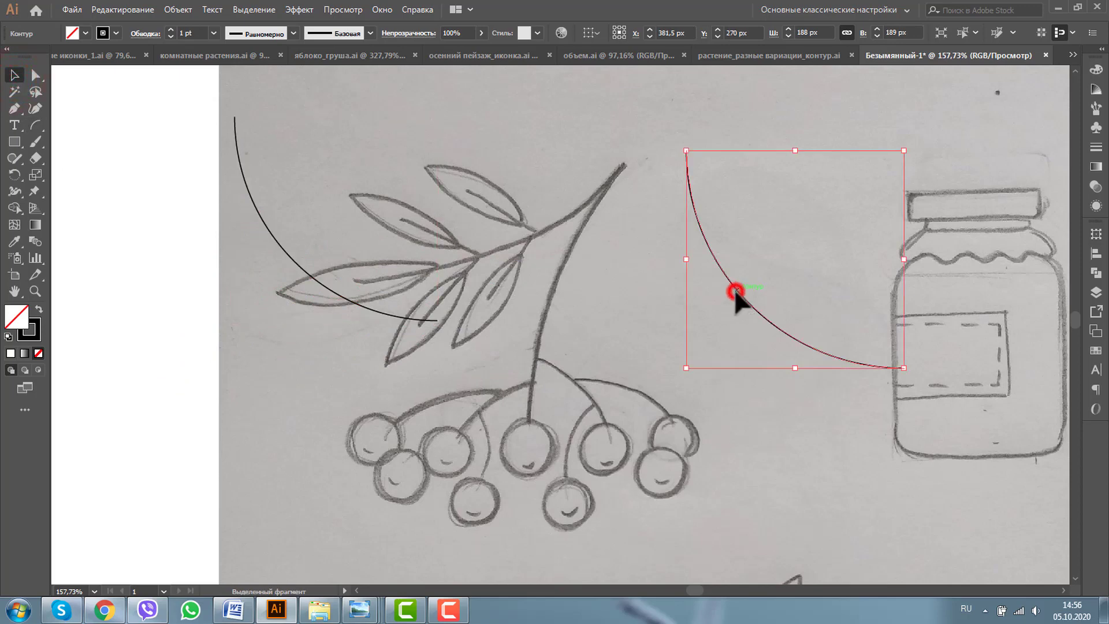
key("Delete")
left_click(249, 194)
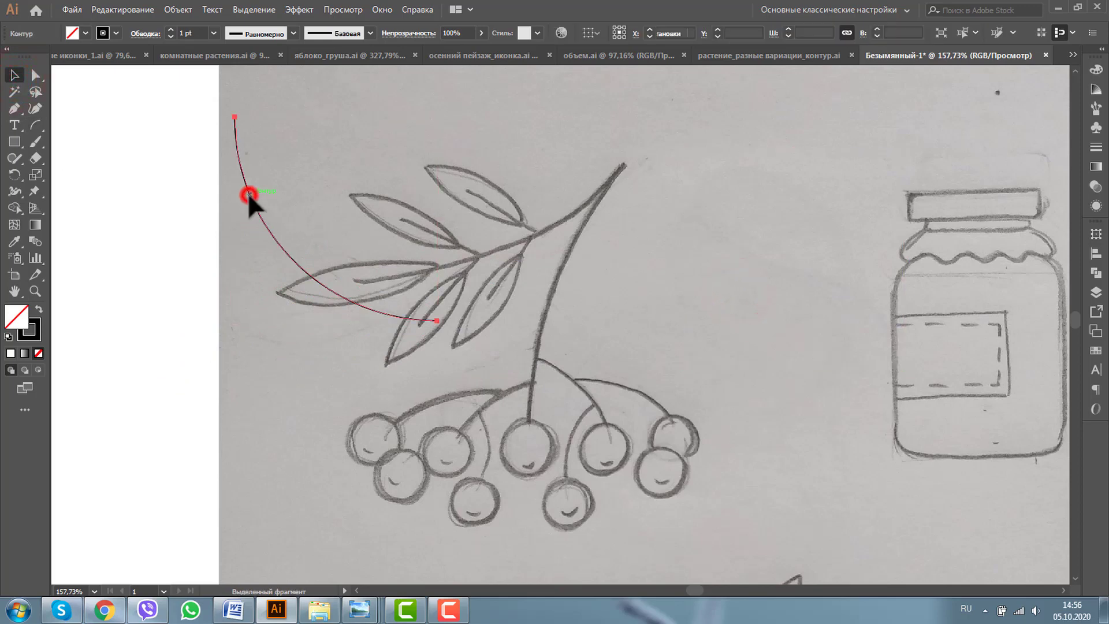
Step: Apply the dark blue swatch to the arc's stroke, with 5 pt weight and Round Cap
left_click(116, 32)
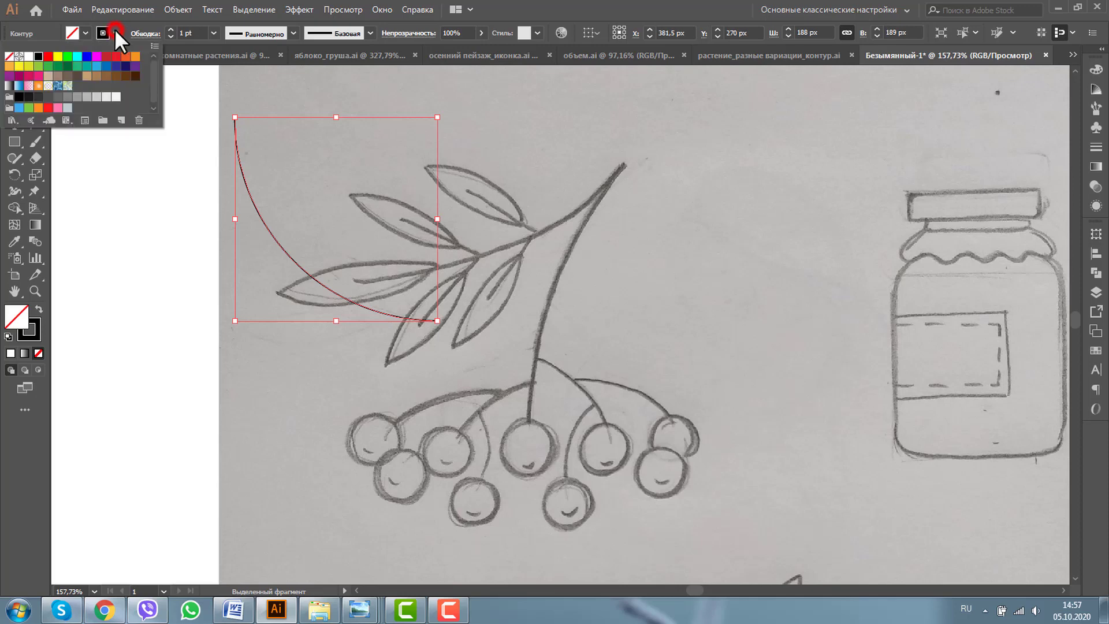
left_click(125, 66)
left_click(1096, 147)
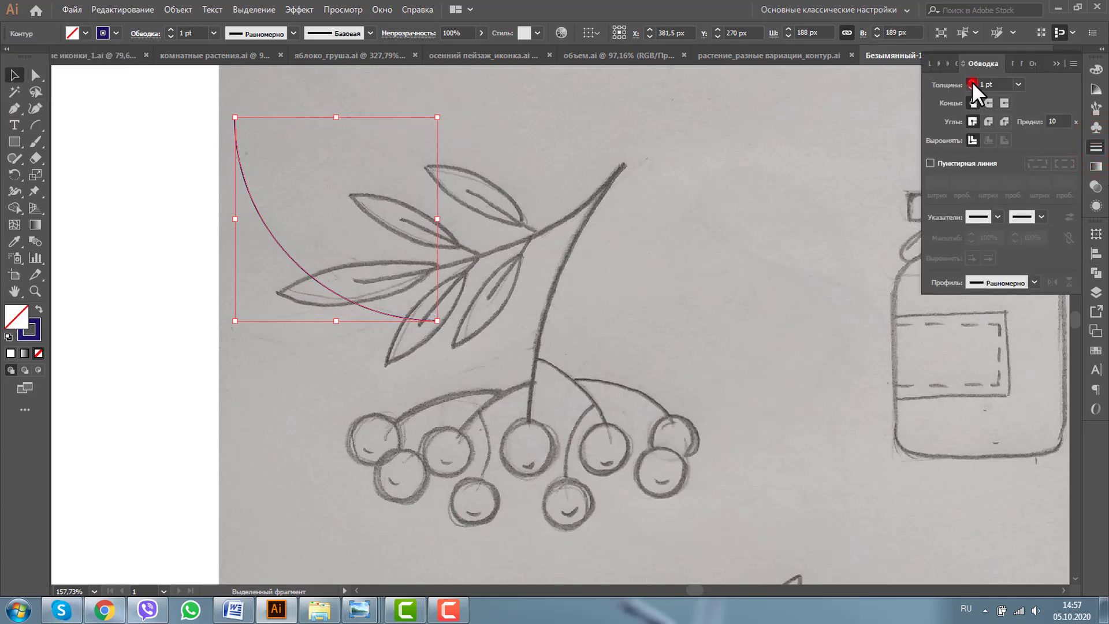
left_click(972, 81)
left_click(972, 81)
left_click(972, 81)
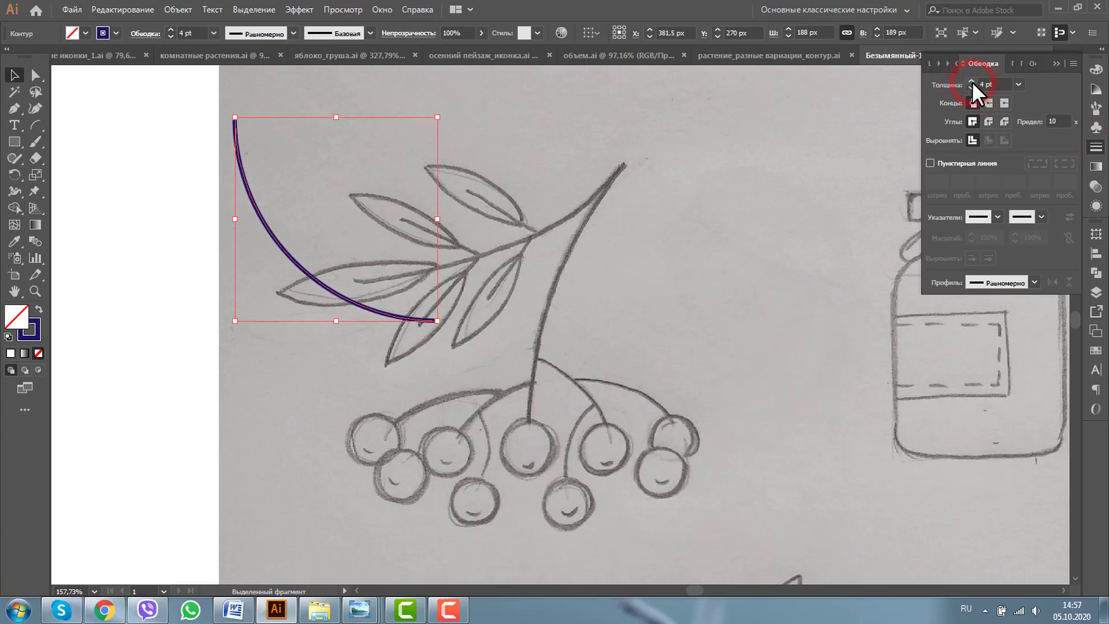
left_click(972, 81)
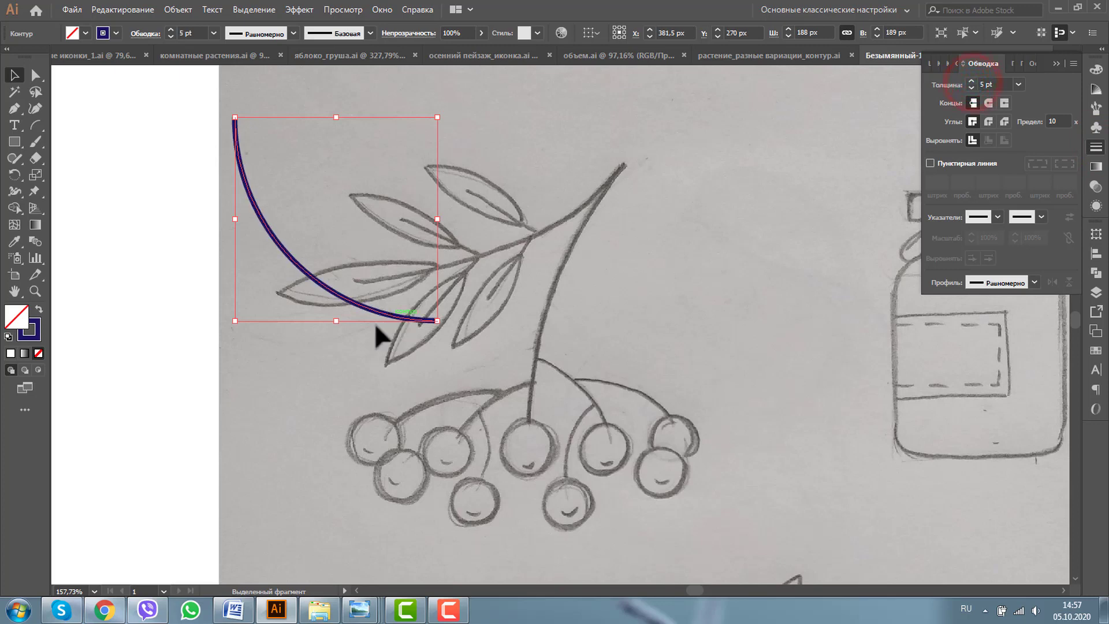
left_click(173, 172)
left_click(238, 137)
left_click(161, 178)
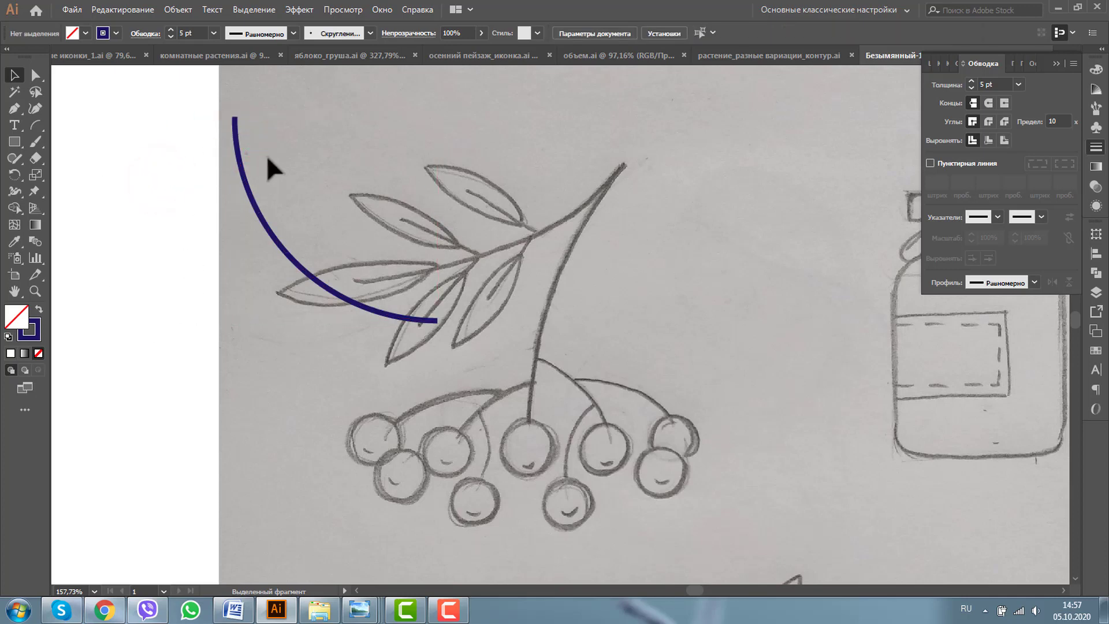
left_click(236, 138)
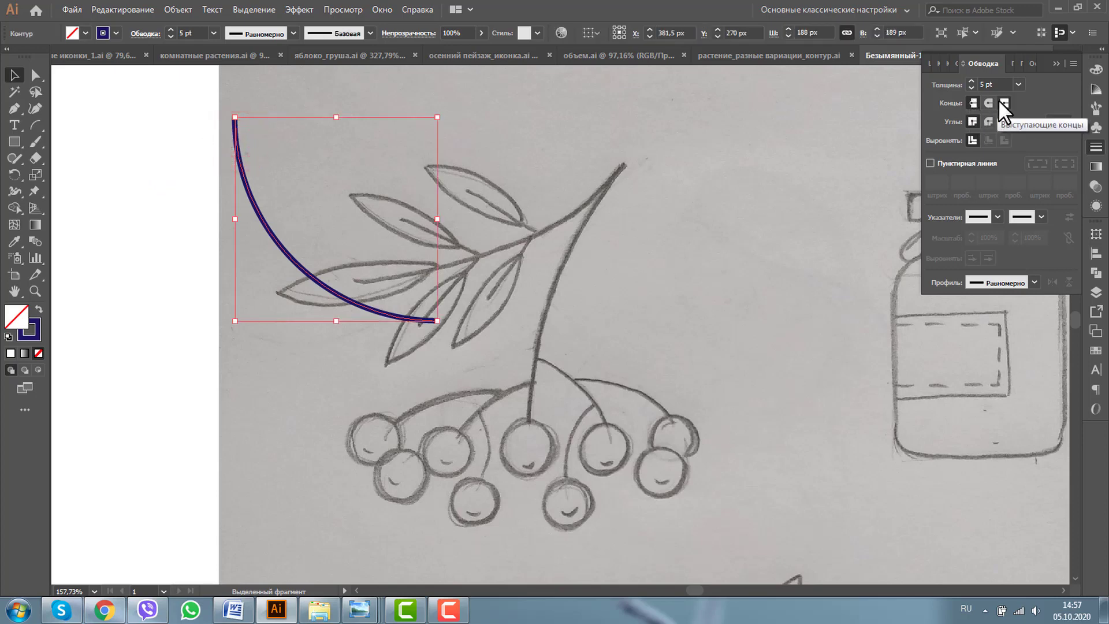
left_click(988, 104)
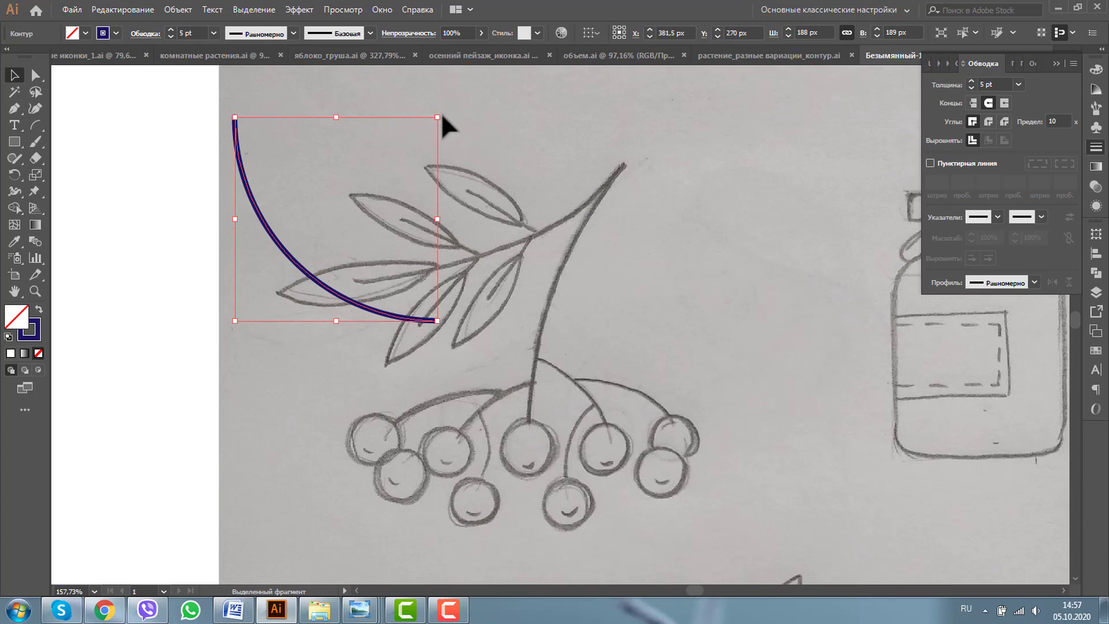
Step: Rotate the blue arc about 65° onto the central stem and bend its anchors to the sketch
left_click_drag(445, 113, 529, 294)
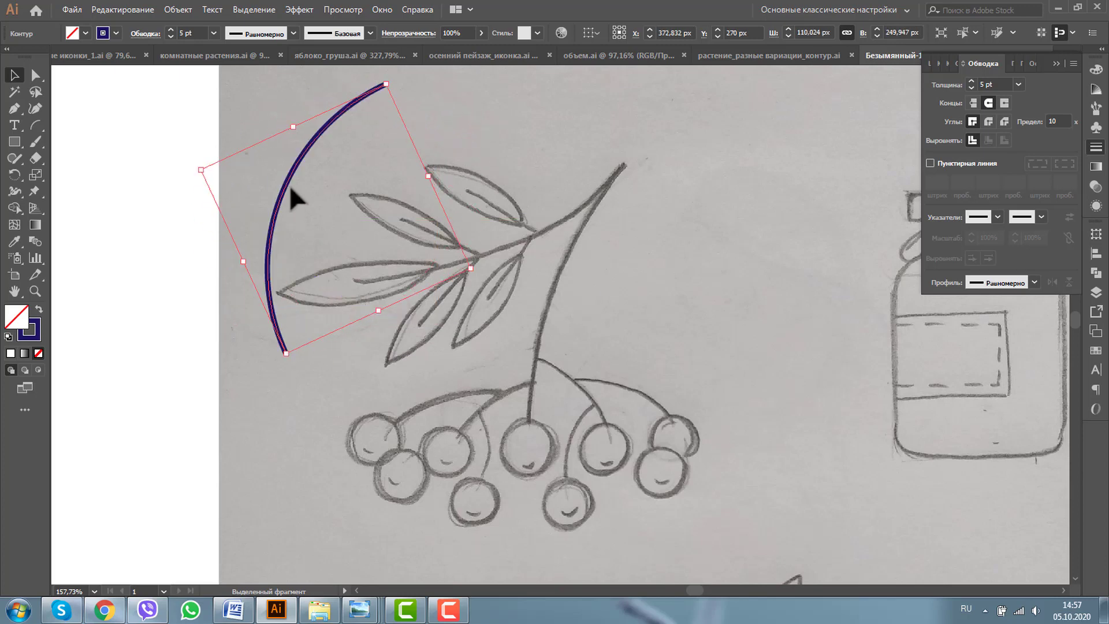
left_click_drag(288, 182, 536, 255)
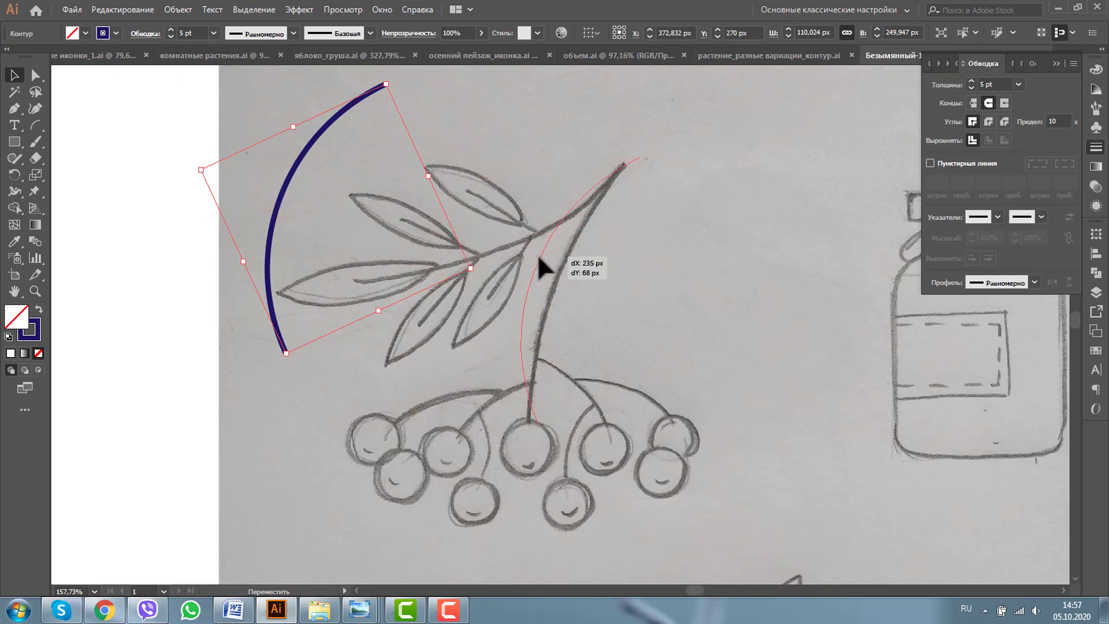
left_click(36, 76)
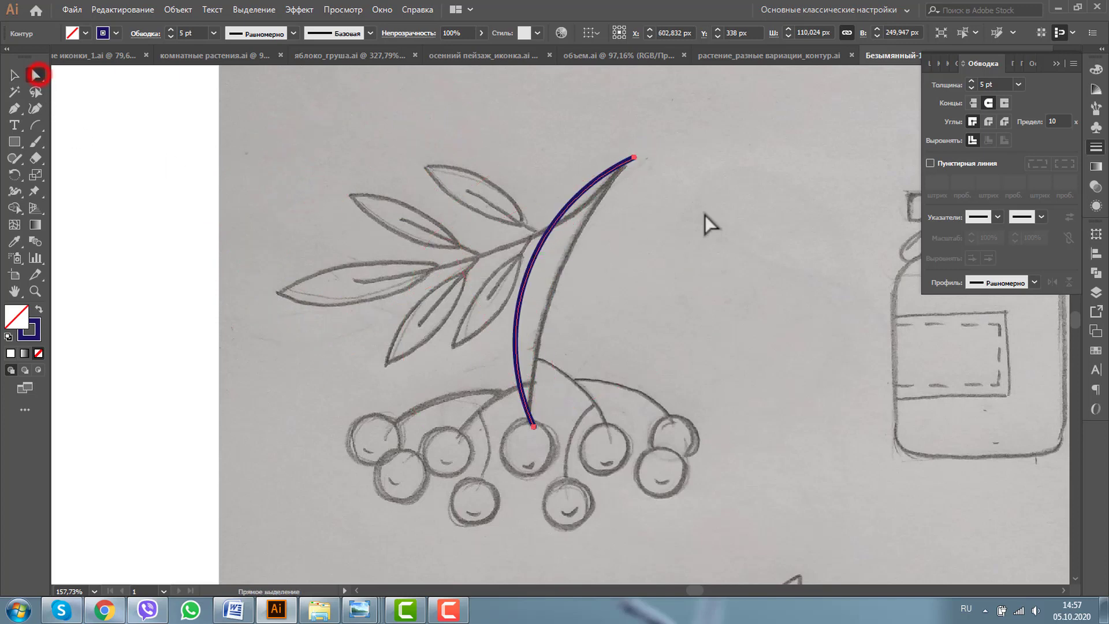
left_click(634, 157)
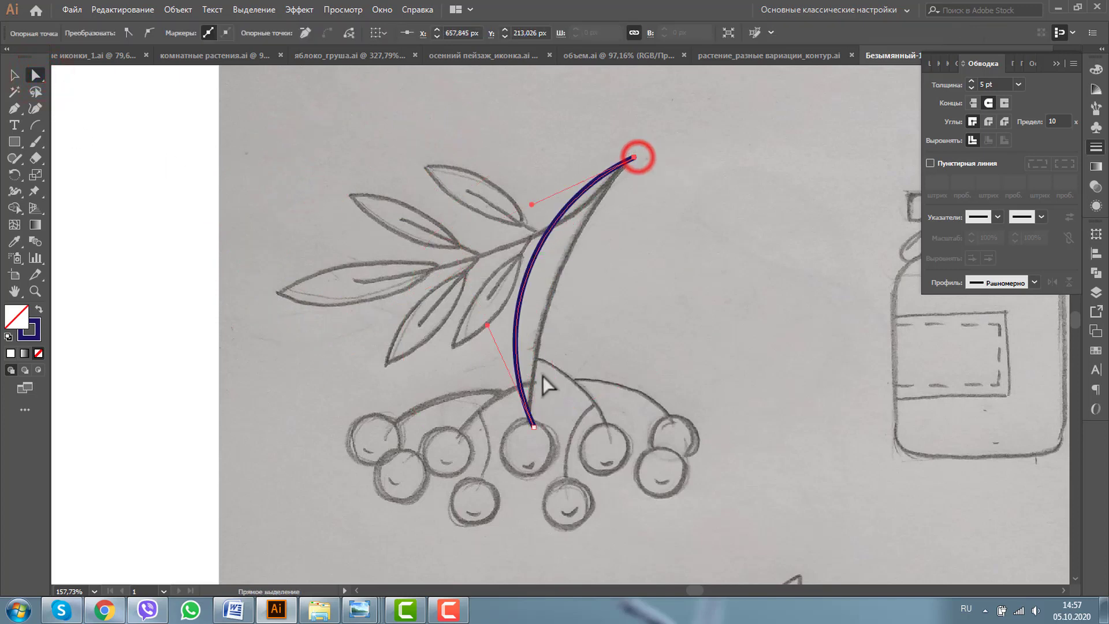
left_click(533, 427)
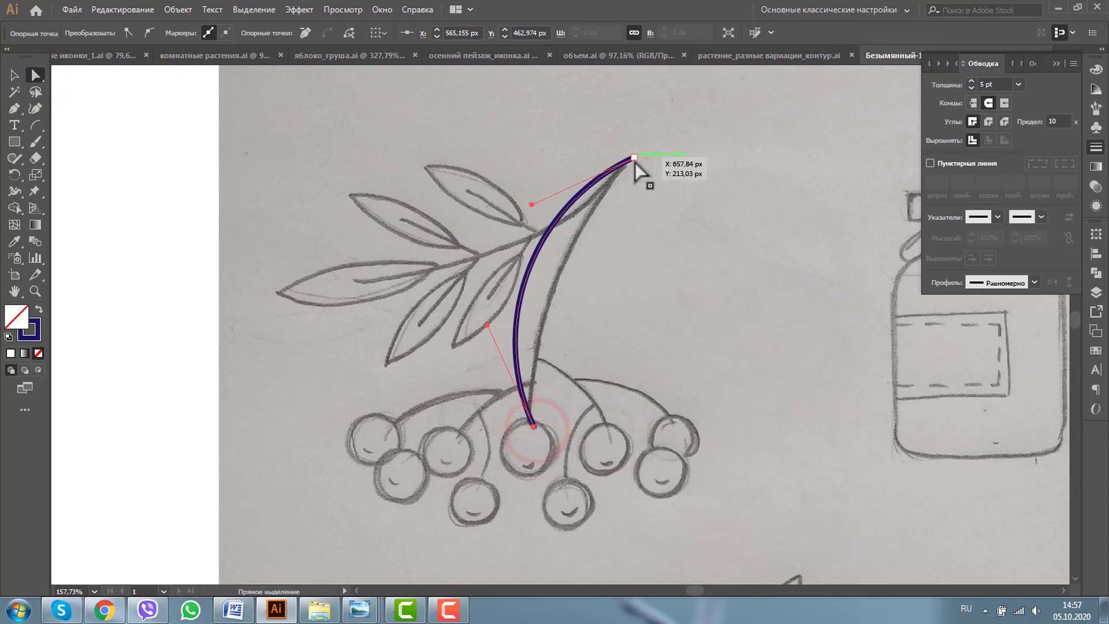
left_click_drag(532, 205, 590, 204)
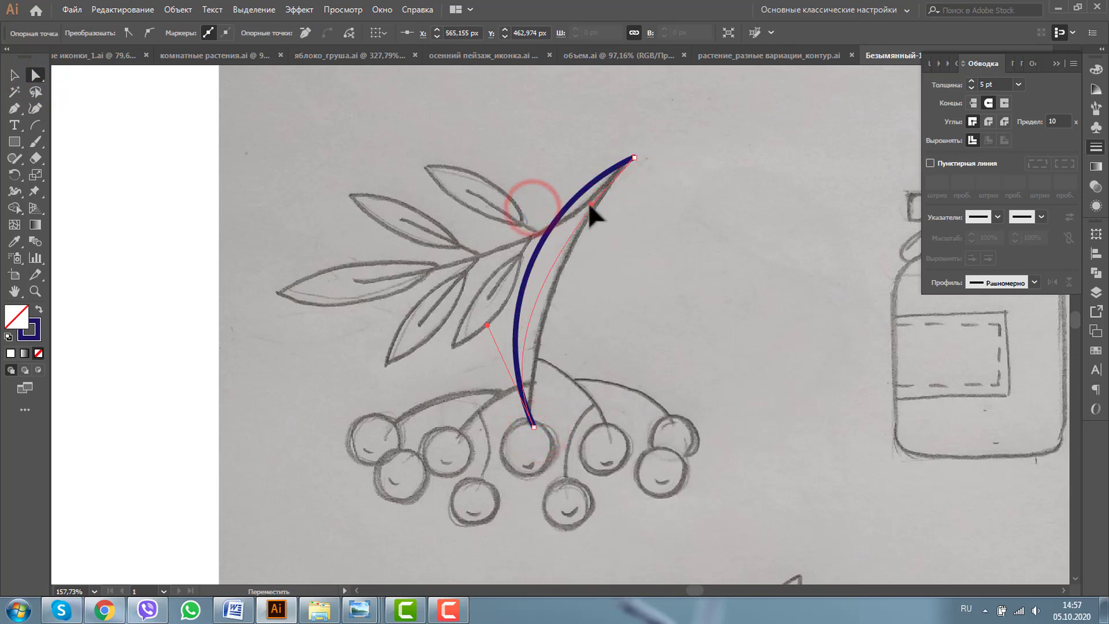
left_click_drag(487, 325, 533, 275)
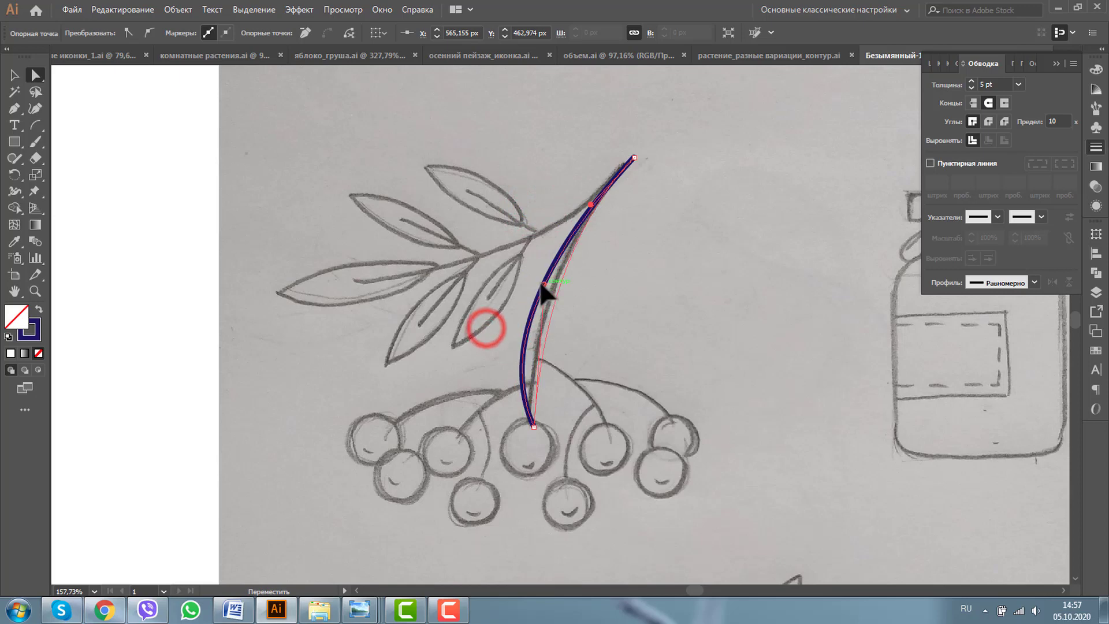
Step: Zoom in on the stem and berries and shorten the bottom handle to refine the curve
left_click(42, 290)
left_click_drag(424, 148, 663, 476)
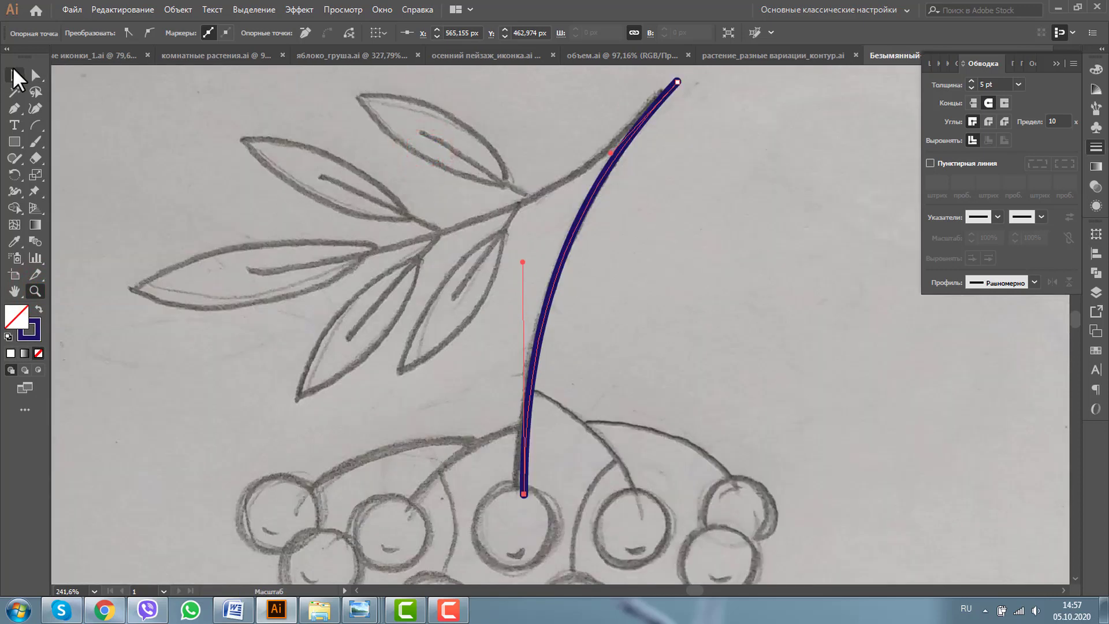
left_click(12, 76)
left_click(35, 75)
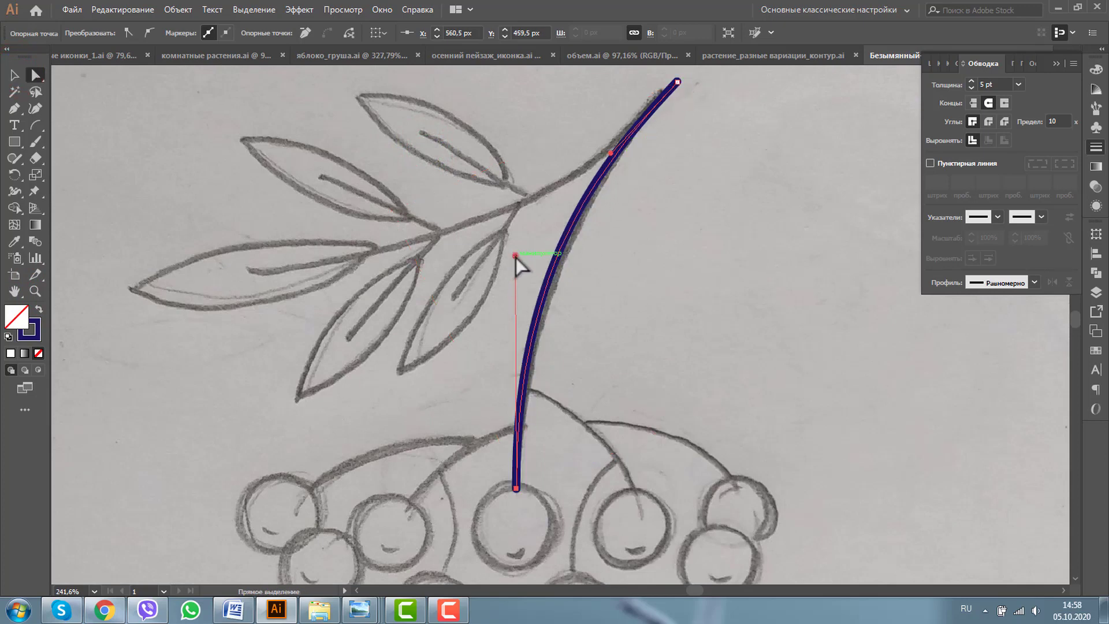
left_click_drag(515, 255, 516, 270)
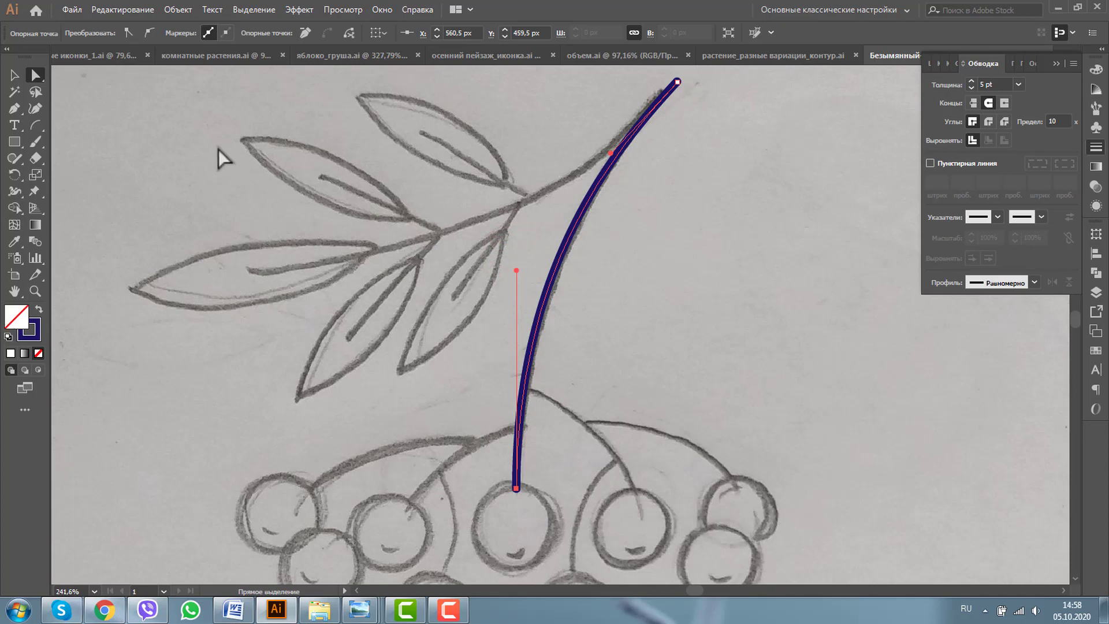
left_click(1075, 578)
left_click(14, 73)
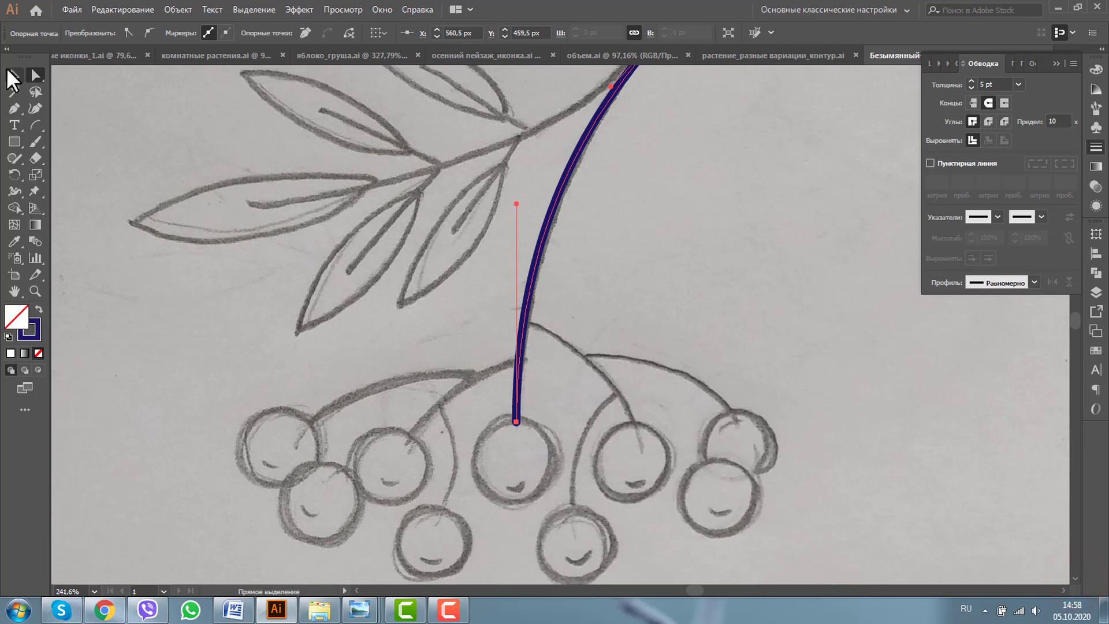
left_click(36, 125)
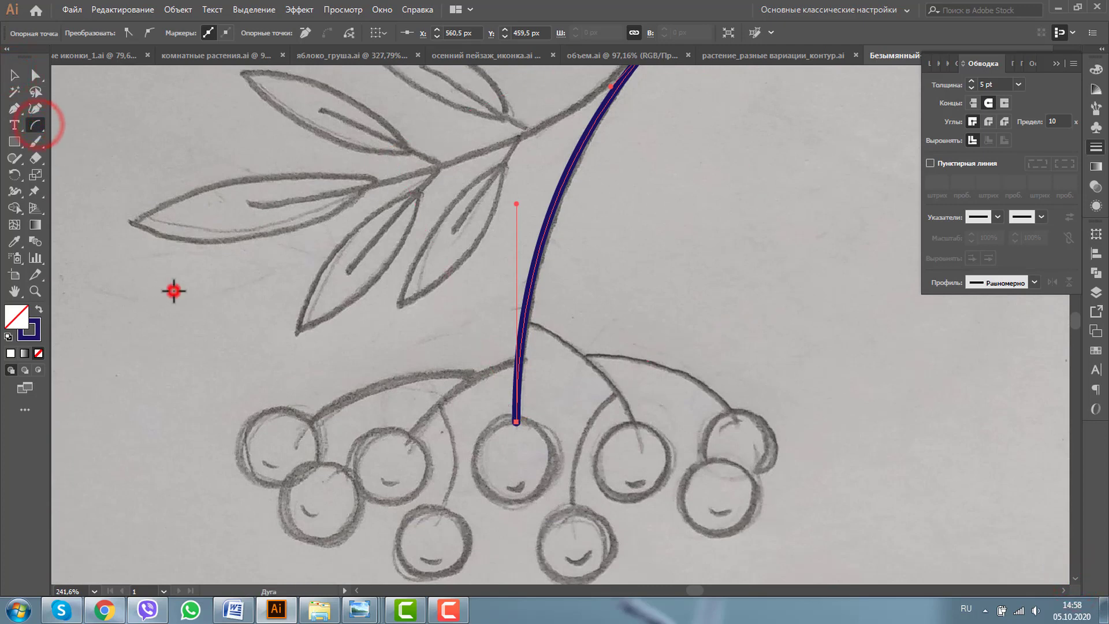
Step: Draw a small new curve to the left of the berries
left_click(172, 289)
left_click(265, 384)
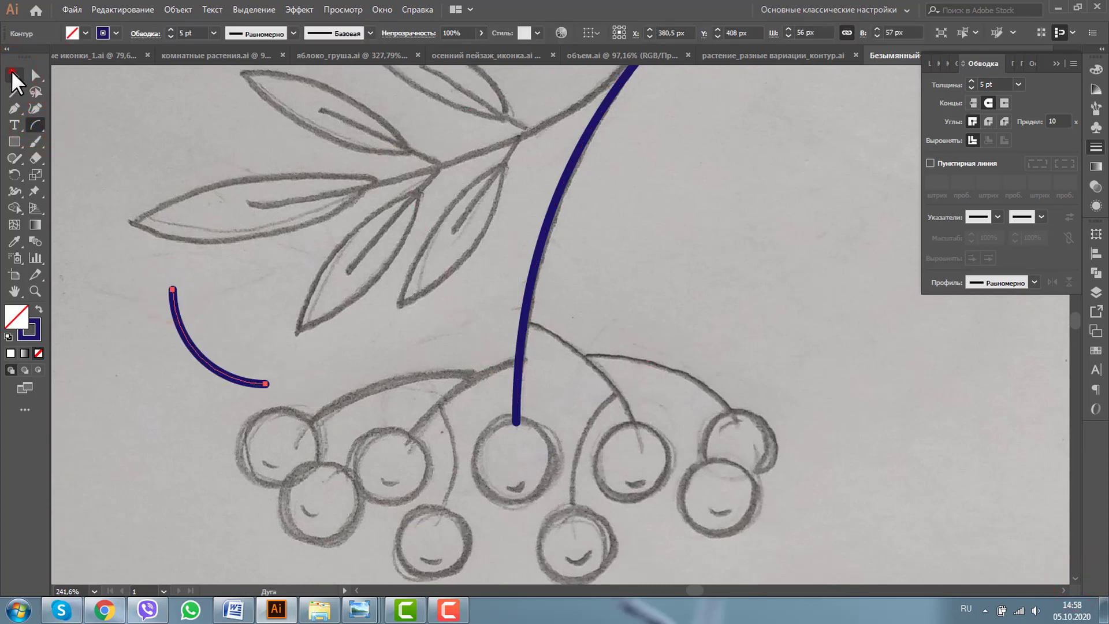
left_click(14, 75)
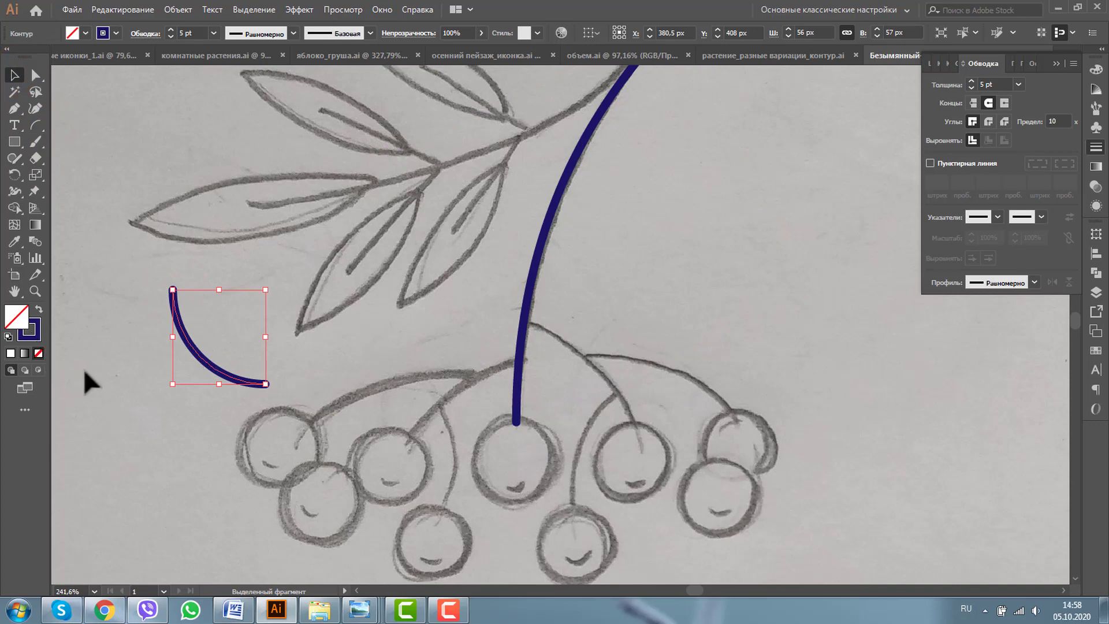
Step: Duplicate the curve up and right, then rotate it and place it over the right berry stalk
left_click(196, 355)
left_click_drag(197, 356, 383, 289)
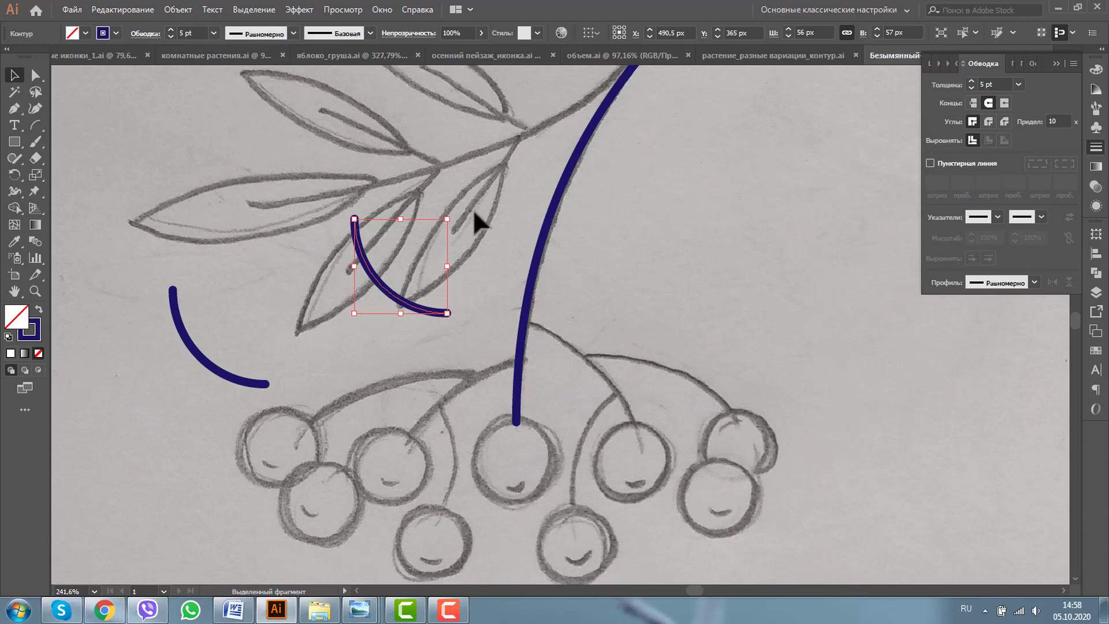
left_click_drag(457, 215, 440, 202)
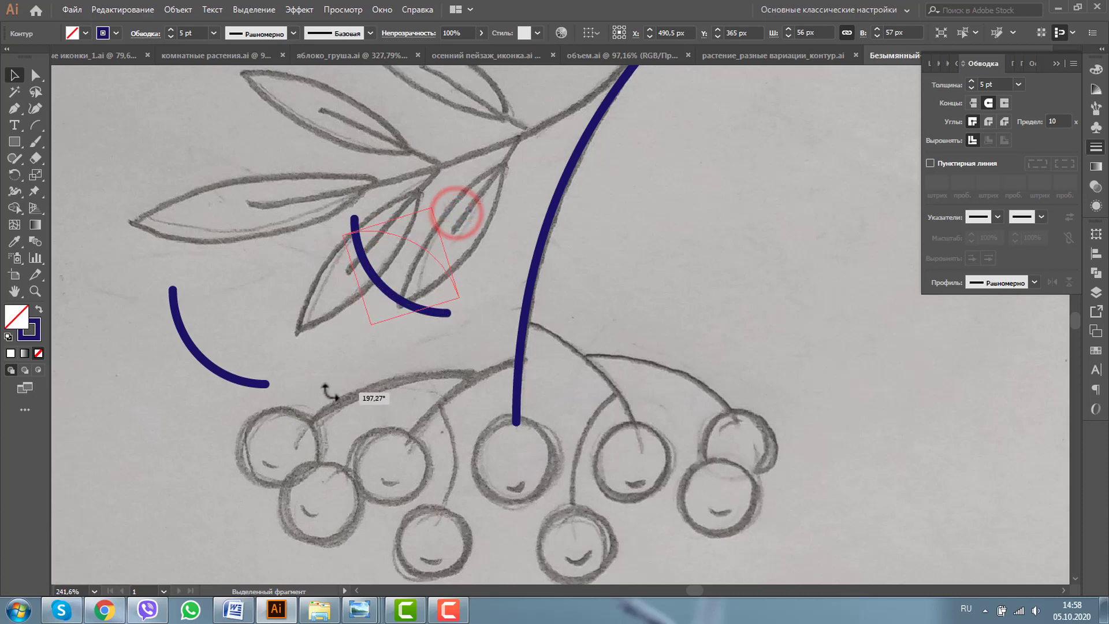
left_click_drag(386, 239, 641, 359)
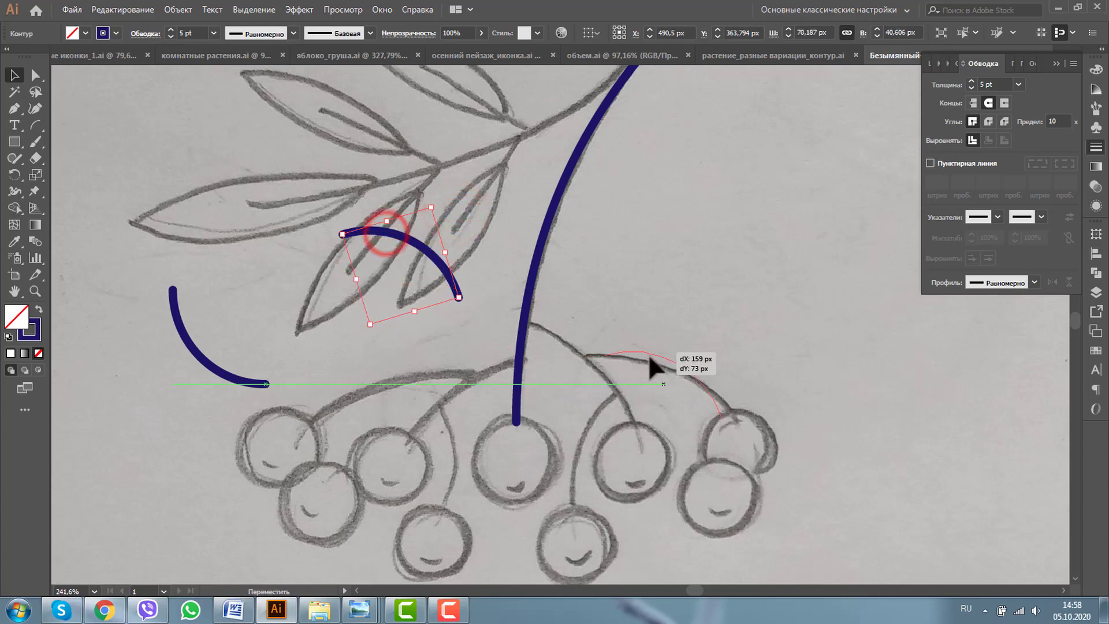
Step: Drag the arc's end anchors onto the main stem and the rightmost berry
left_click(35, 75)
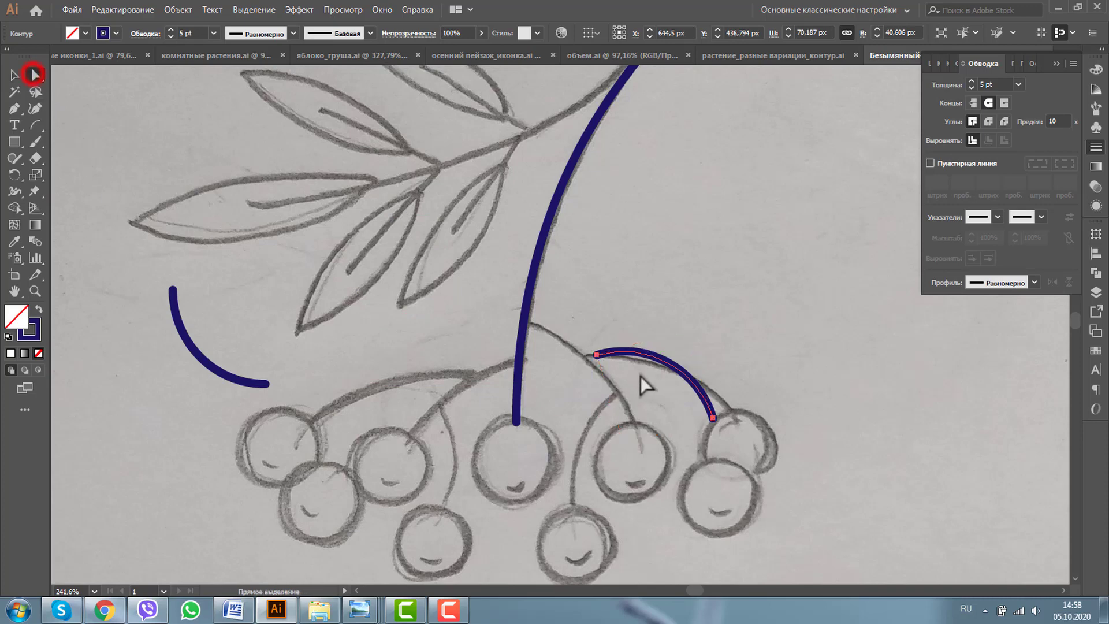
left_click_drag(597, 353, 585, 358)
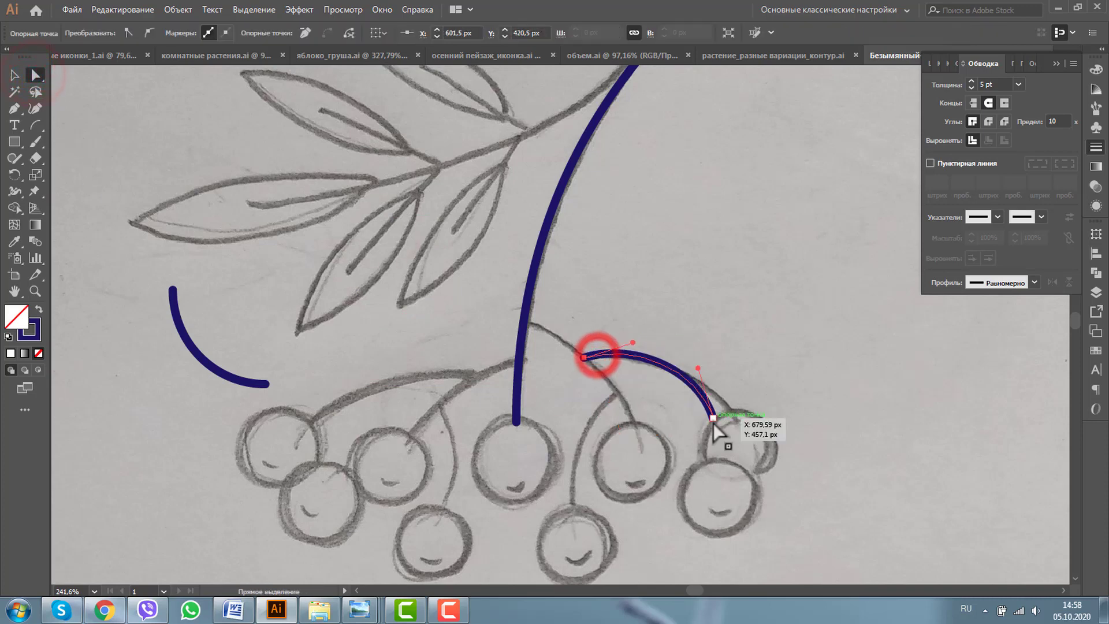
left_click_drag(714, 417, 735, 418)
left_click(718, 368)
left_click(15, 75)
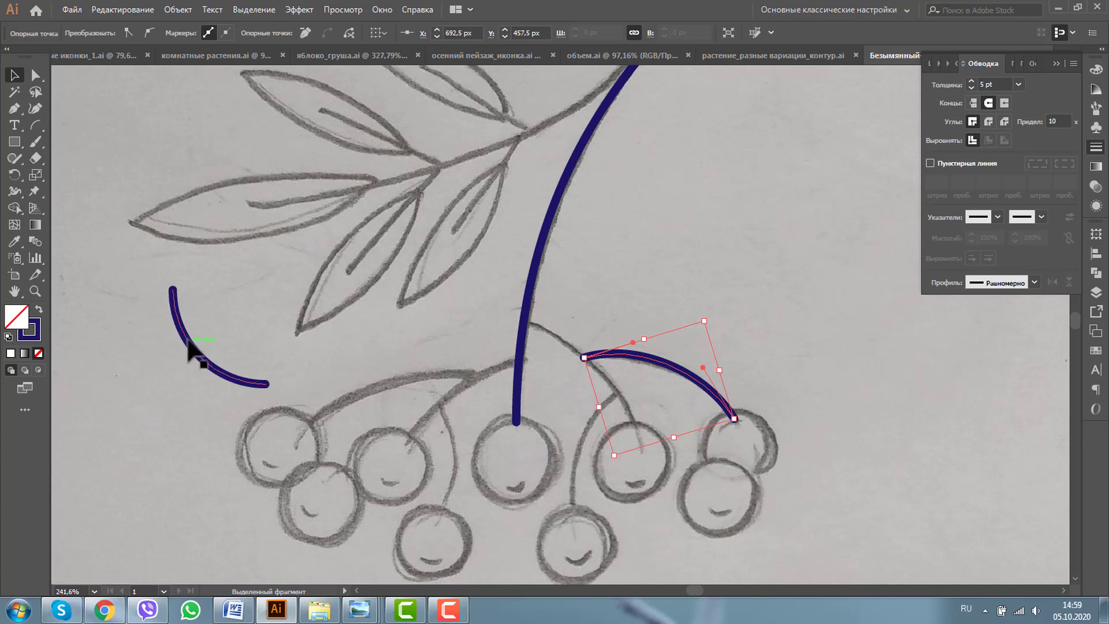
Step: Rotate the left arc over the first left berry stalk, attaching its end to the stem
left_click_drag(186, 337, 297, 353)
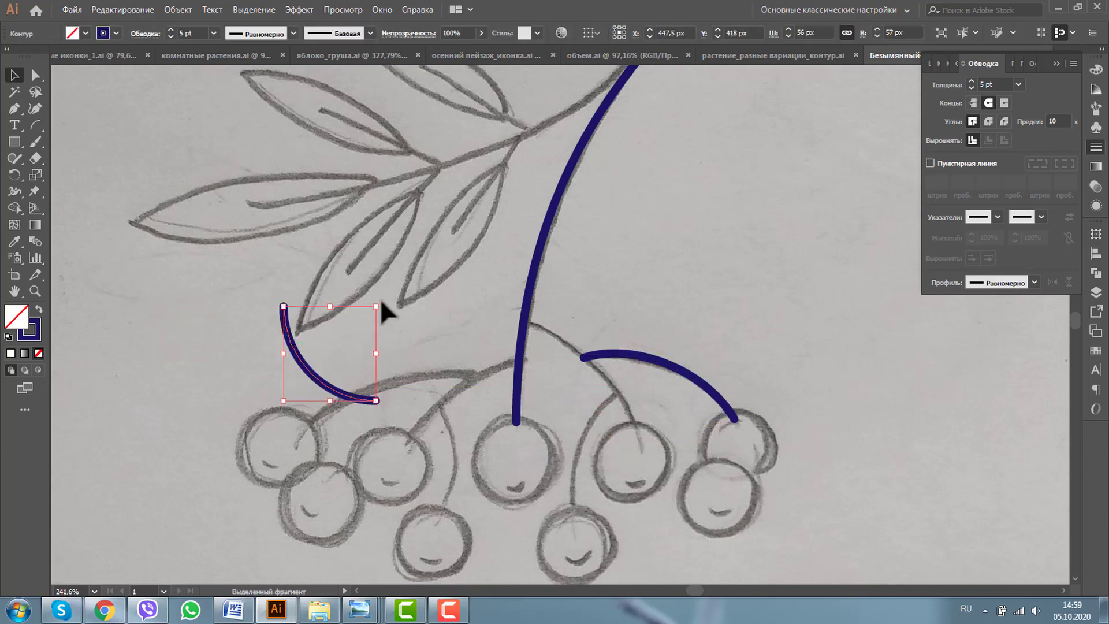
left_click_drag(382, 300, 317, 282)
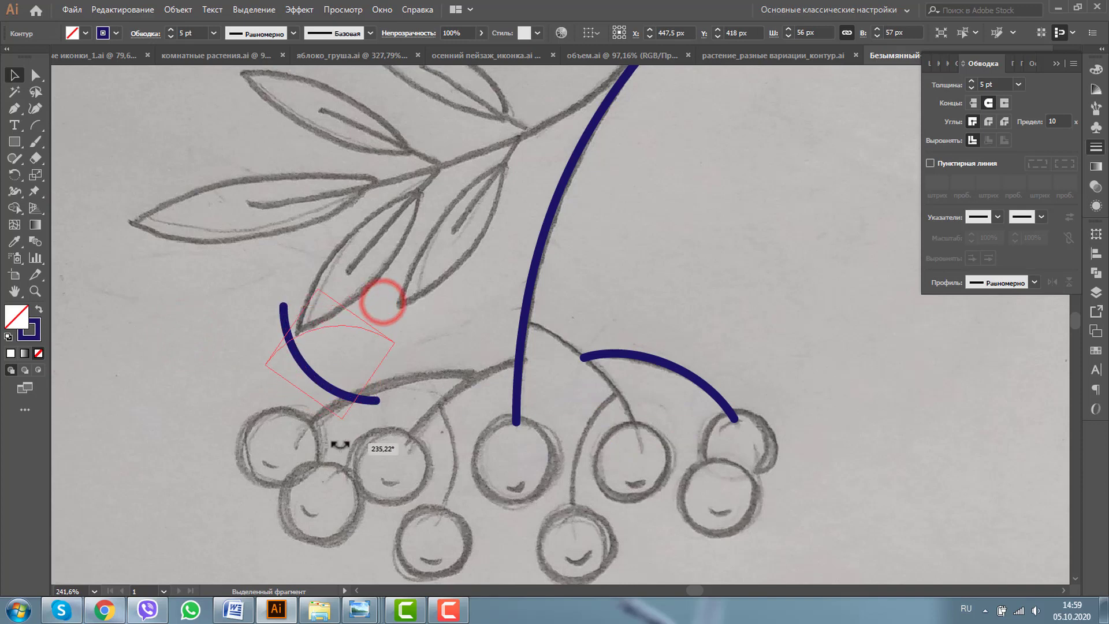
left_click_drag(309, 335, 354, 394)
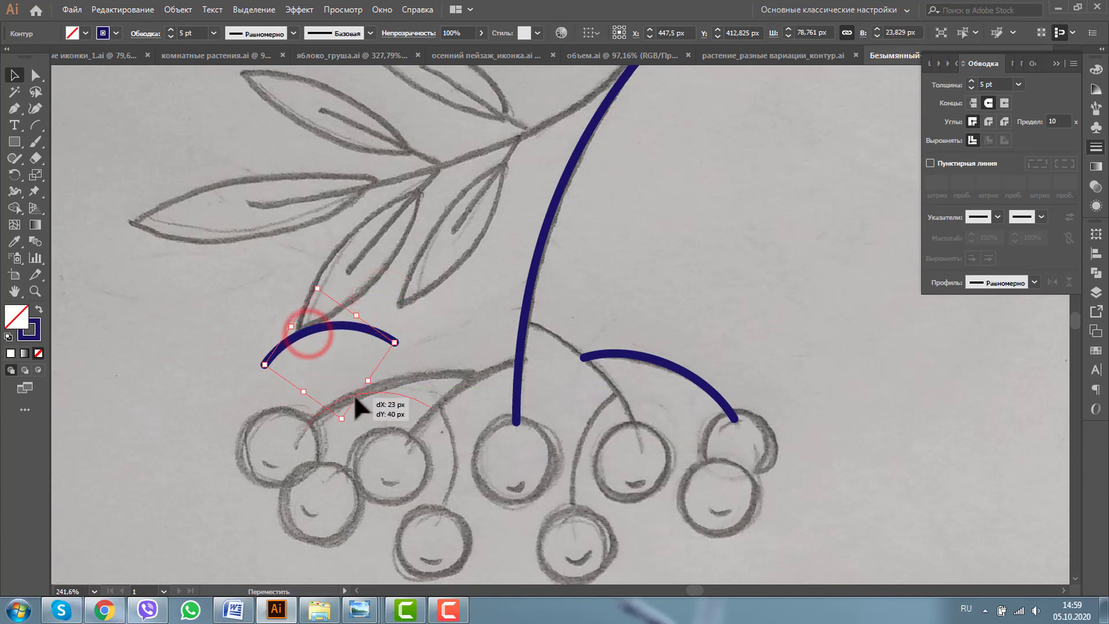
left_click(35, 74)
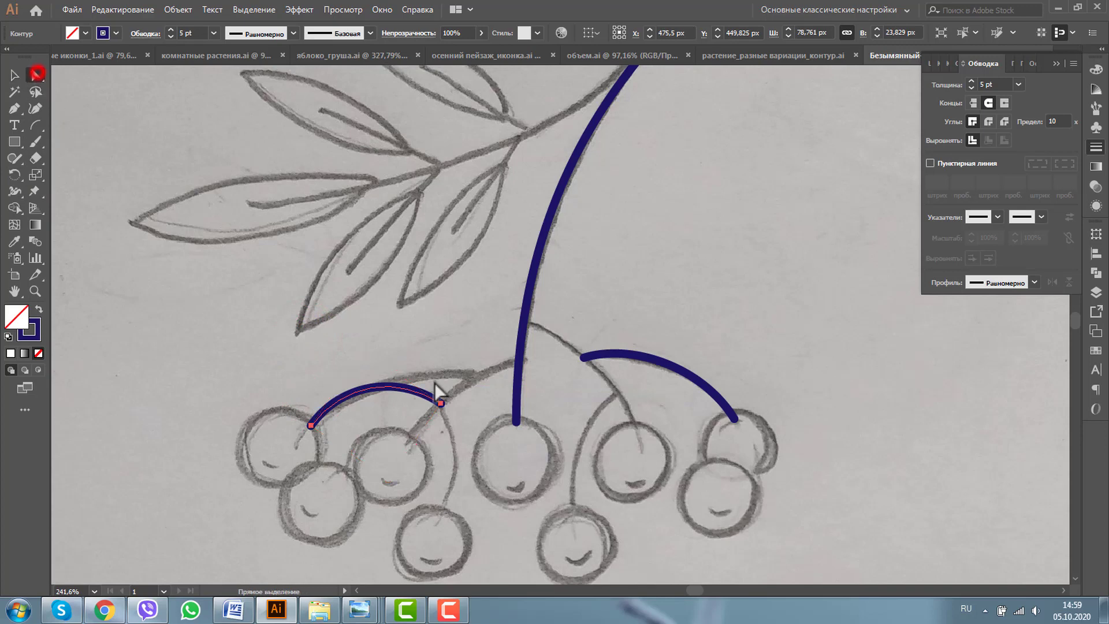
left_click_drag(443, 406, 483, 374)
mouse_move(440, 344)
left_mouse_down()
mouse_move(405, 376)
mouse_move(341, 387)
left_mouse_up()
left_click(13, 74)
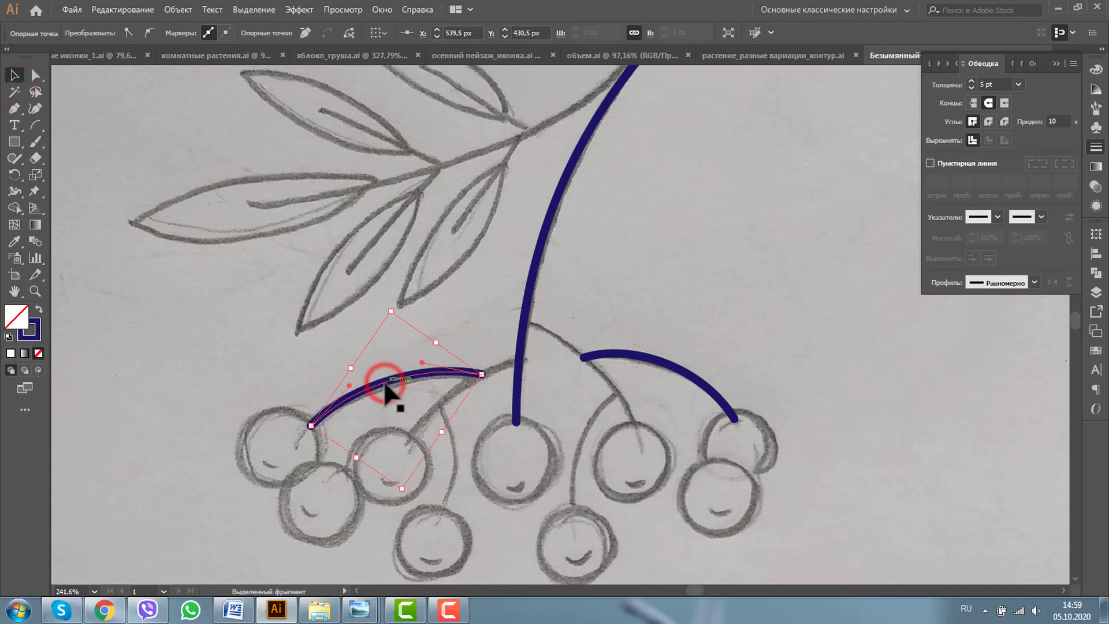
Step: Copy that stalk arc and reshape the copy onto the second left stalk, joining the main stem
left_click_drag(385, 383, 433, 417)
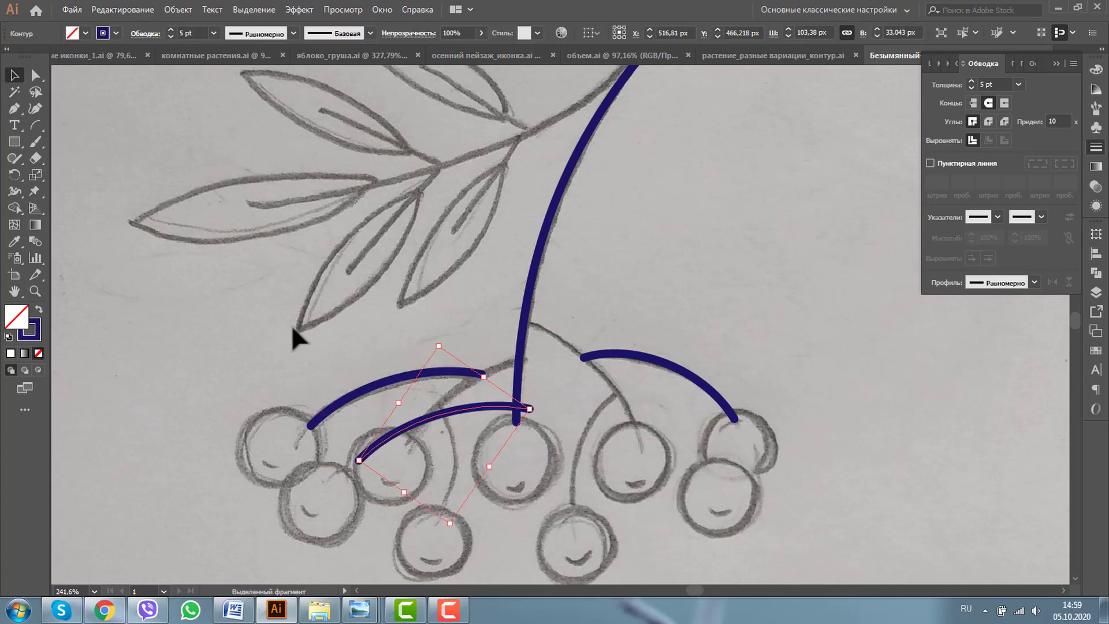
left_click(35, 75)
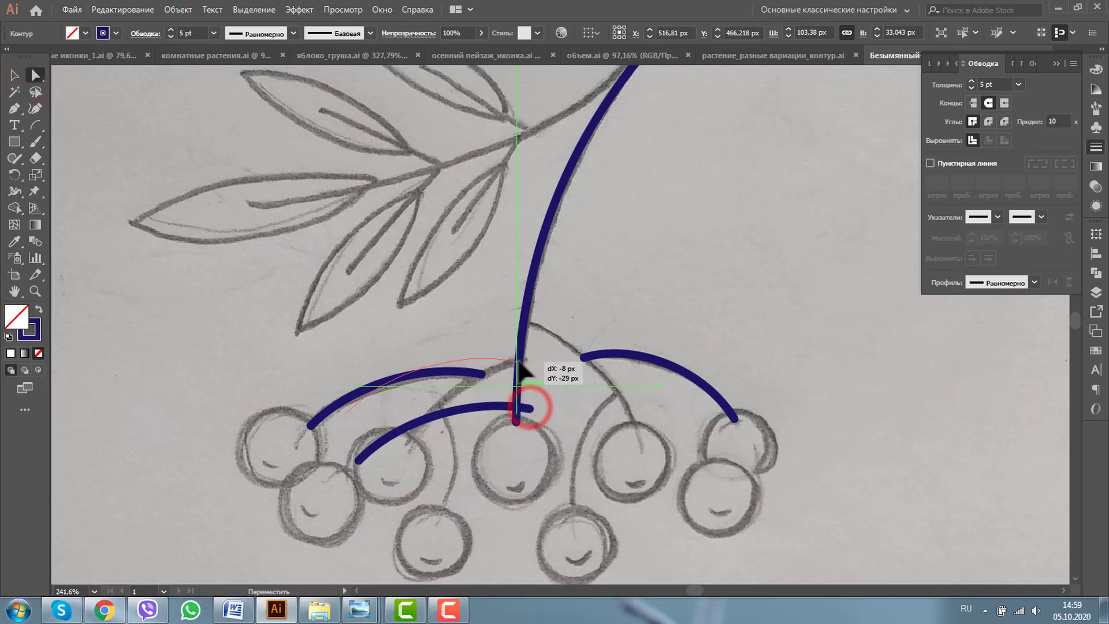
left_click_drag(529, 409, 515, 360)
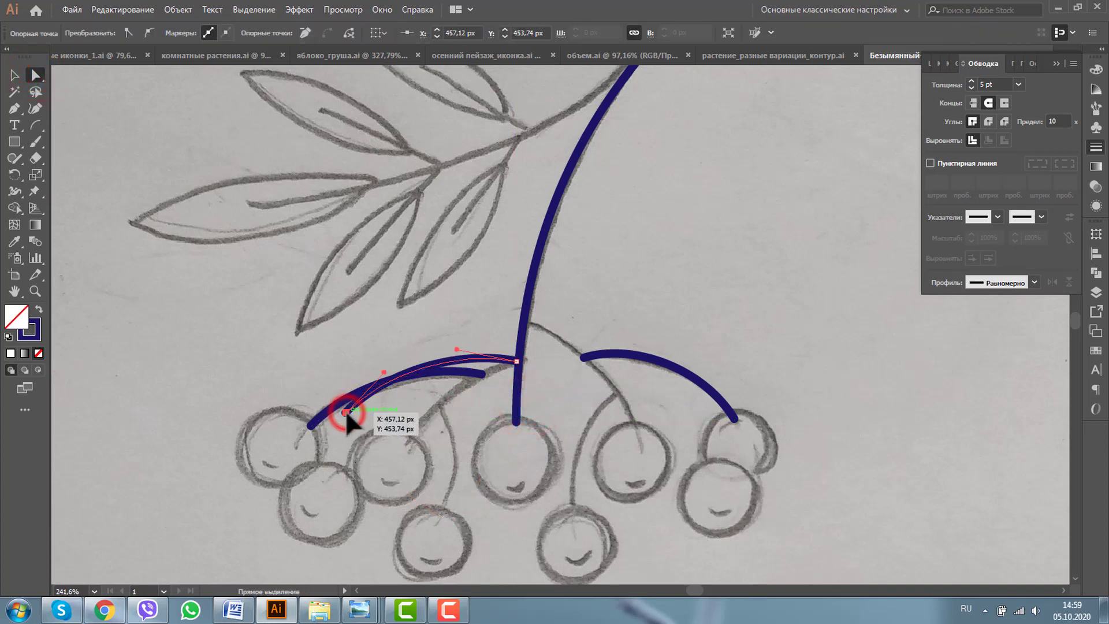
left_click_drag(346, 411, 411, 439)
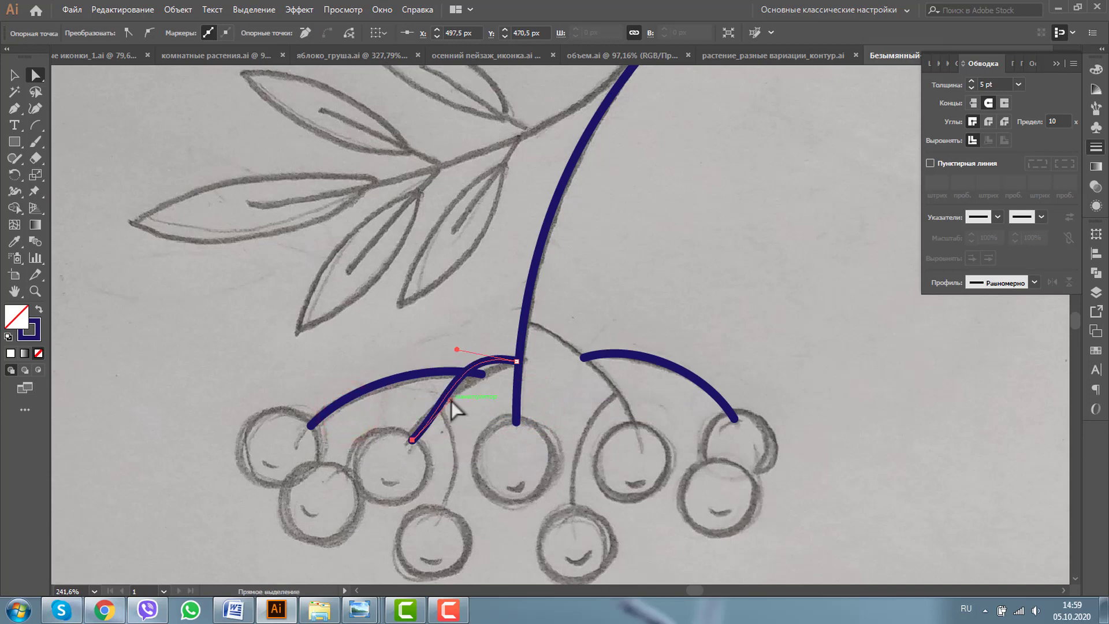
left_click(451, 398)
left_click_drag(459, 349, 466, 372)
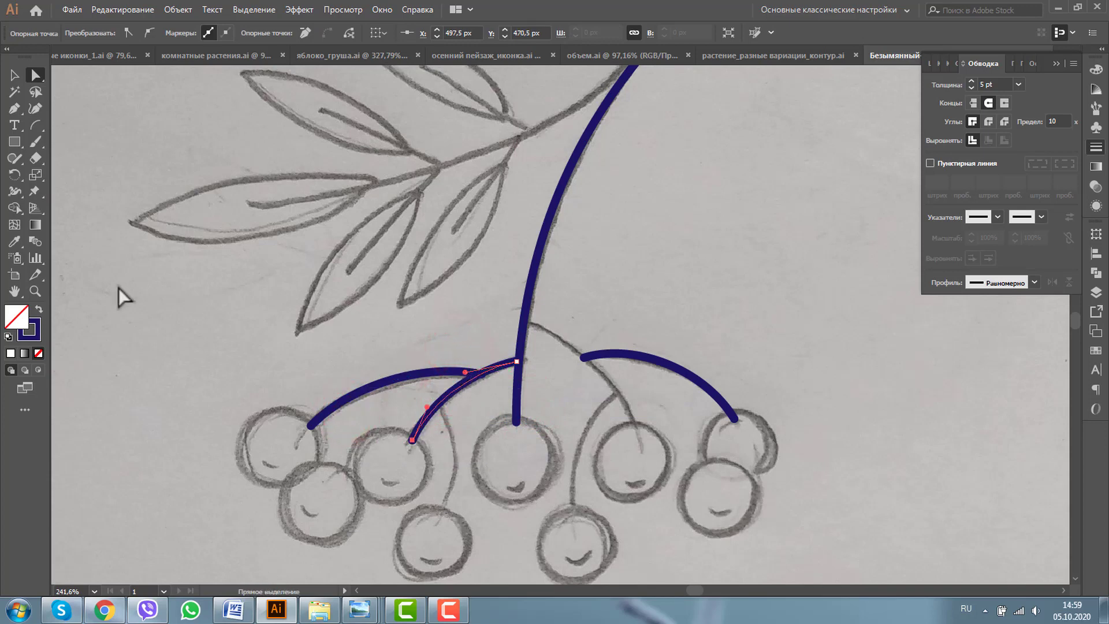
left_click(35, 291)
Step: In Outline view, move the upper stalk's end anchor onto the lower stalk
left_click_drag(369, 340, 614, 209)
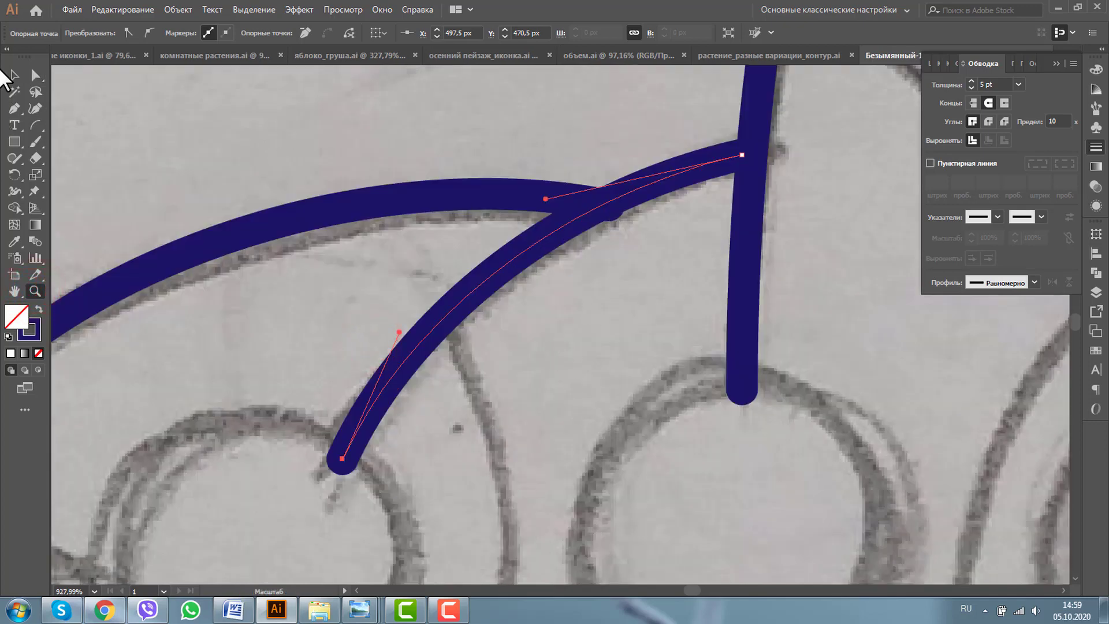
left_click(15, 74)
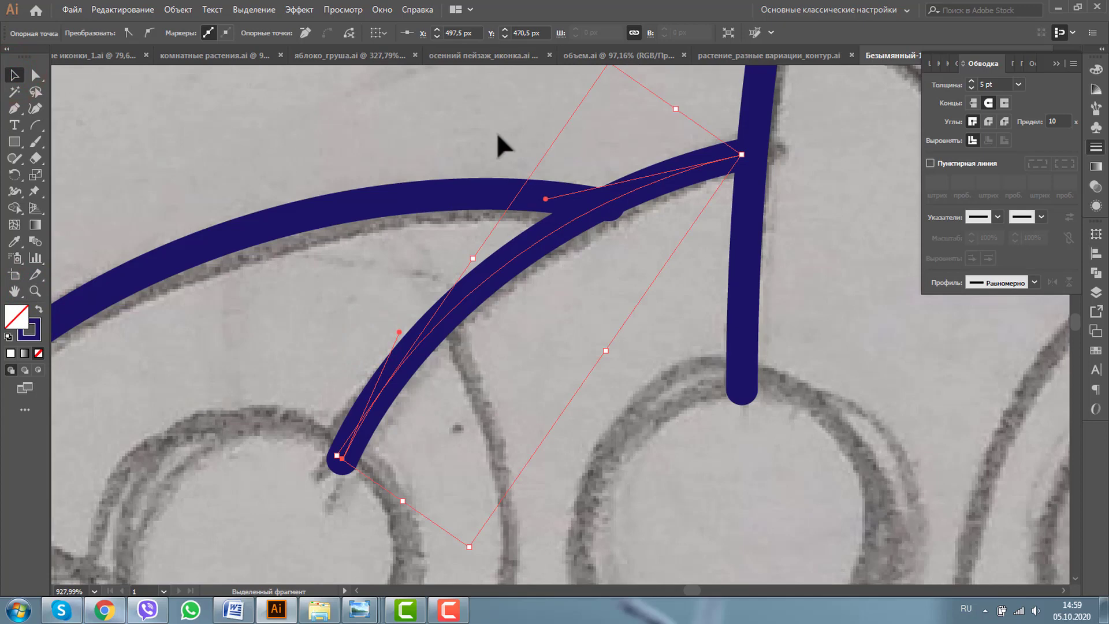
key("ctrl+y")
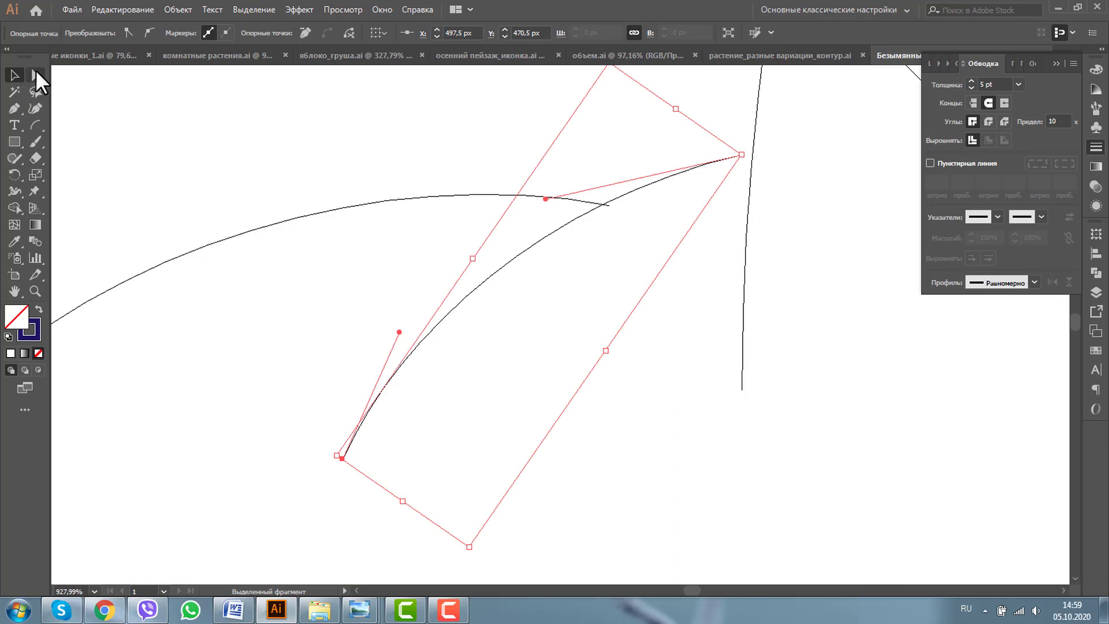
left_click(35, 75)
left_click(389, 201)
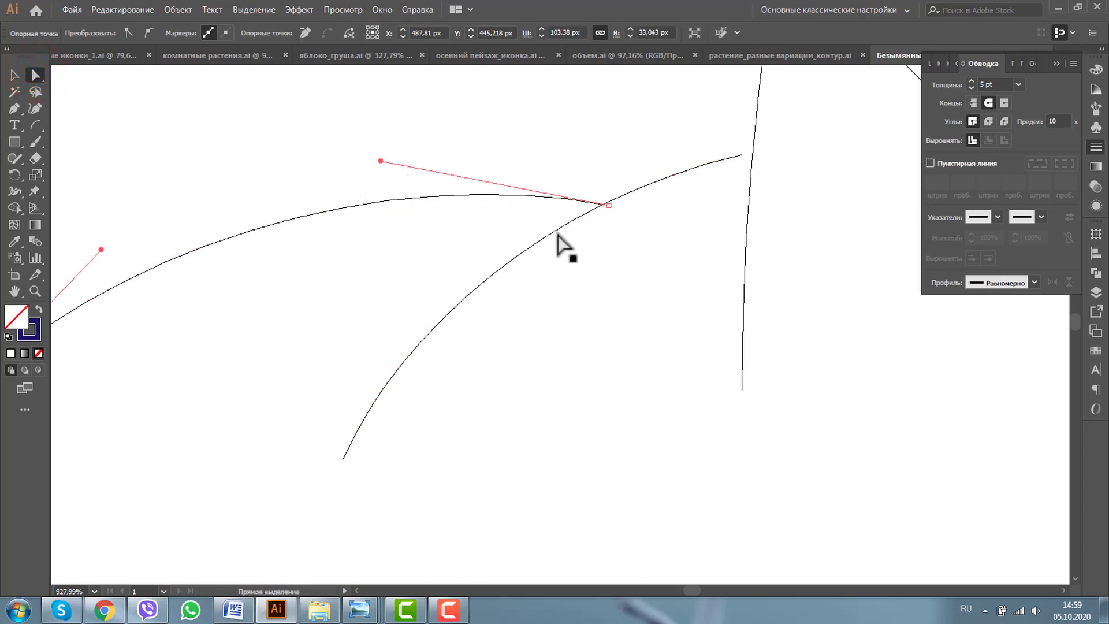
left_click_drag(608, 204, 602, 204)
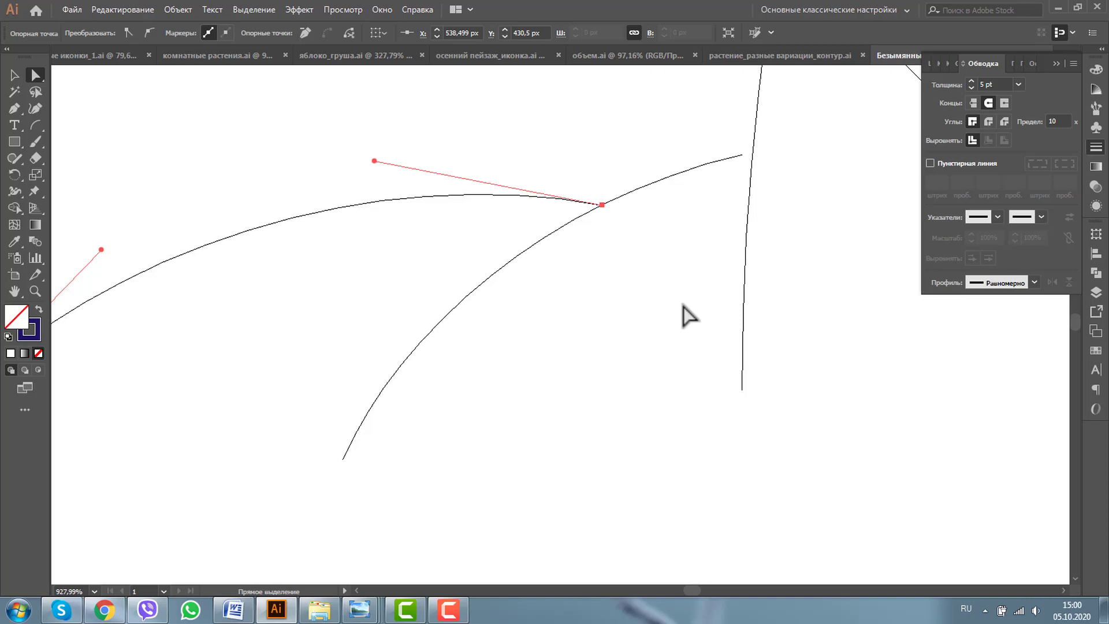
key("ctrl+y")
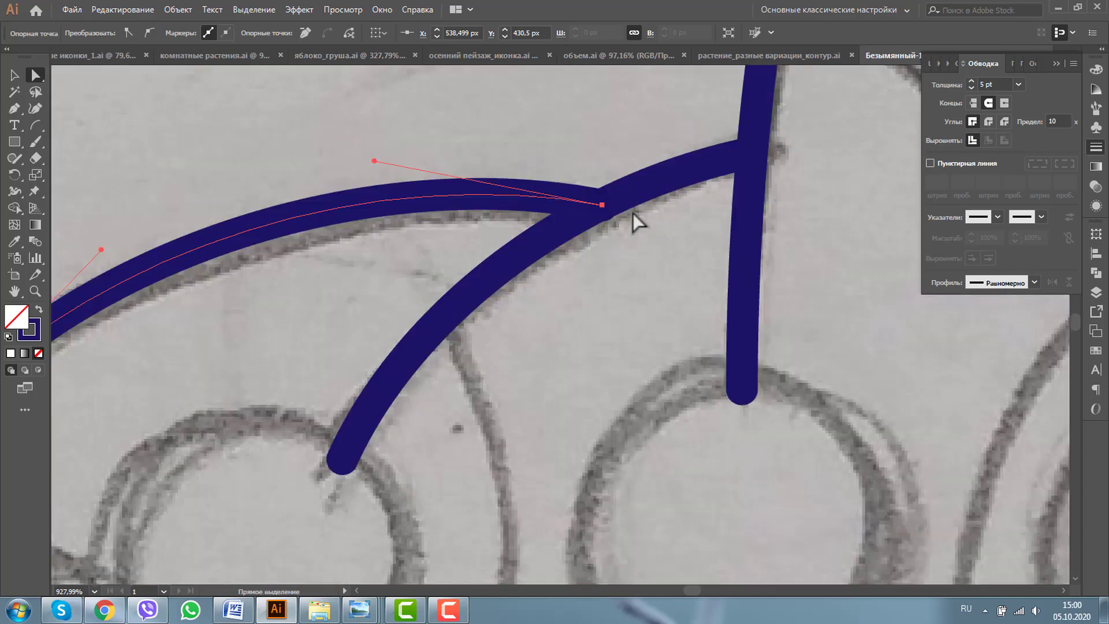
Step: Turn off Snap to Pixel, nudge the anchor up to close the gap, and zoom back out
left_click(35, 291)
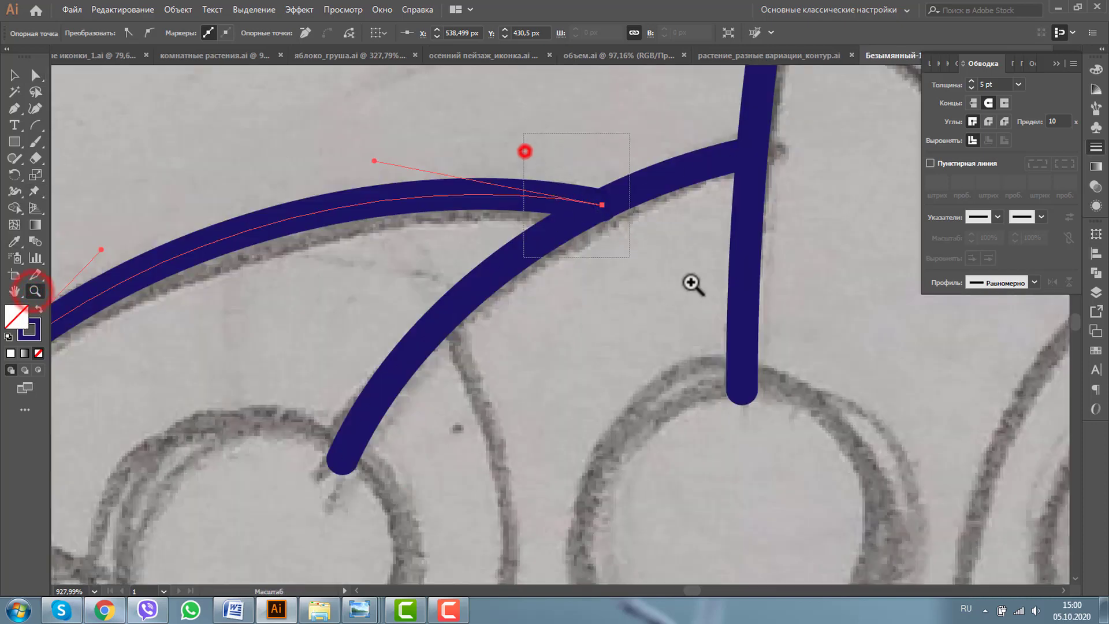
left_click_drag(524, 150, 699, 289)
left_click(341, 10)
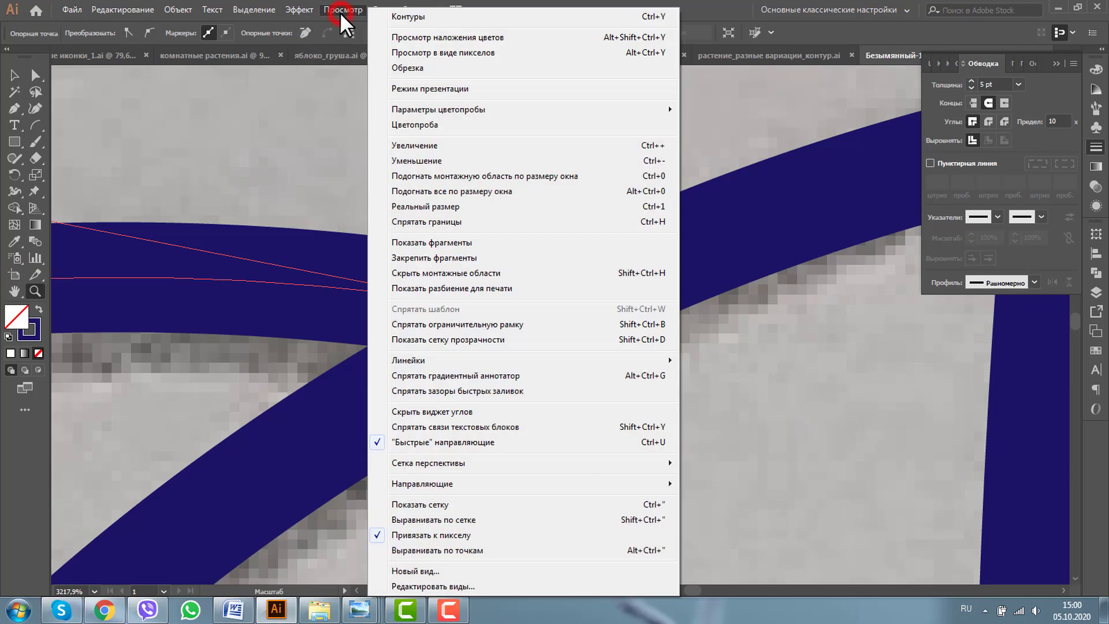
left_click(404, 535)
left_click(34, 75)
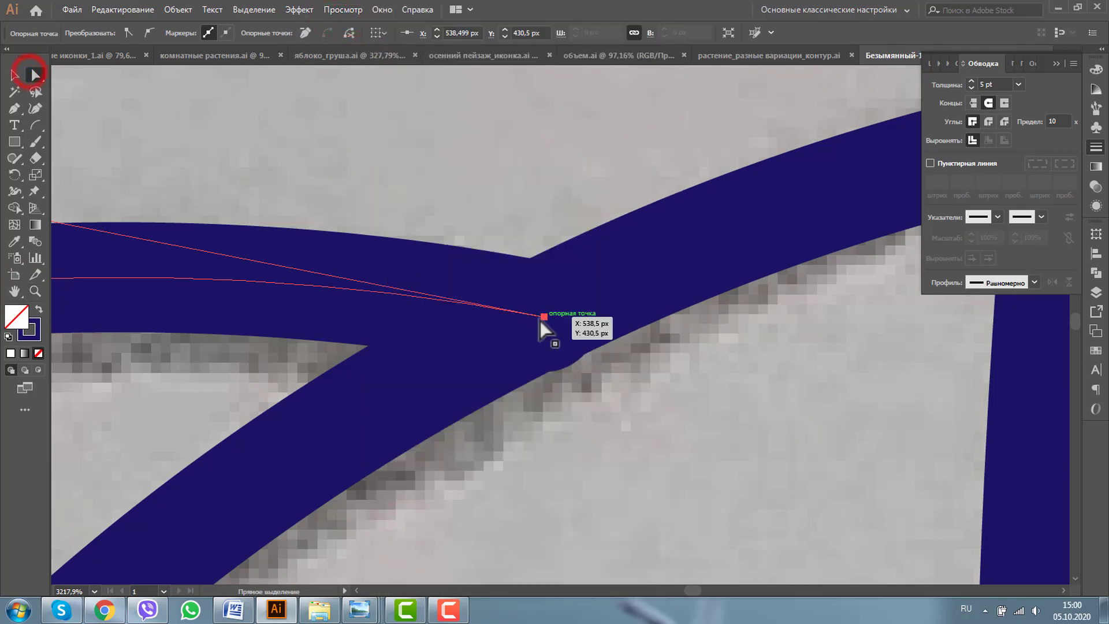
left_click_drag(545, 317, 544, 301)
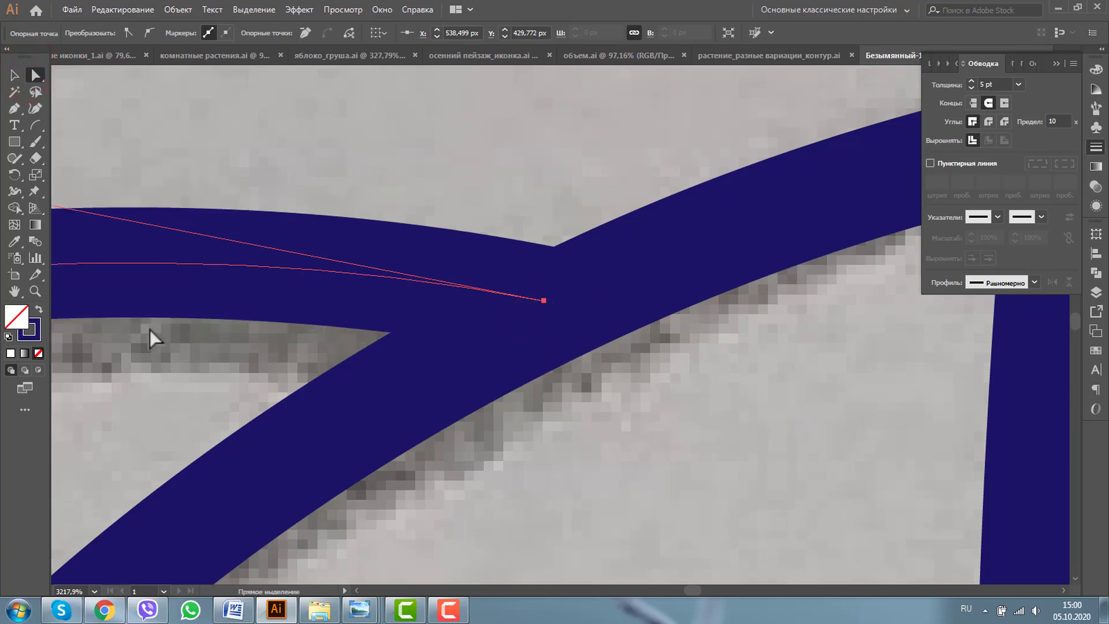
left_click(35, 291)
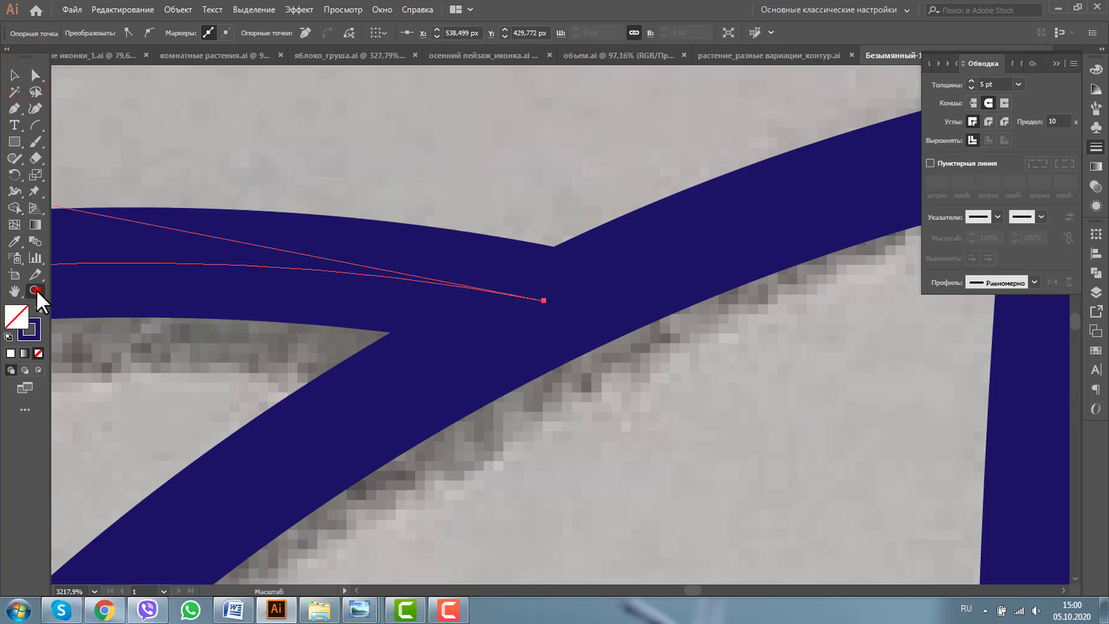
left_click(636, 348, "alt")
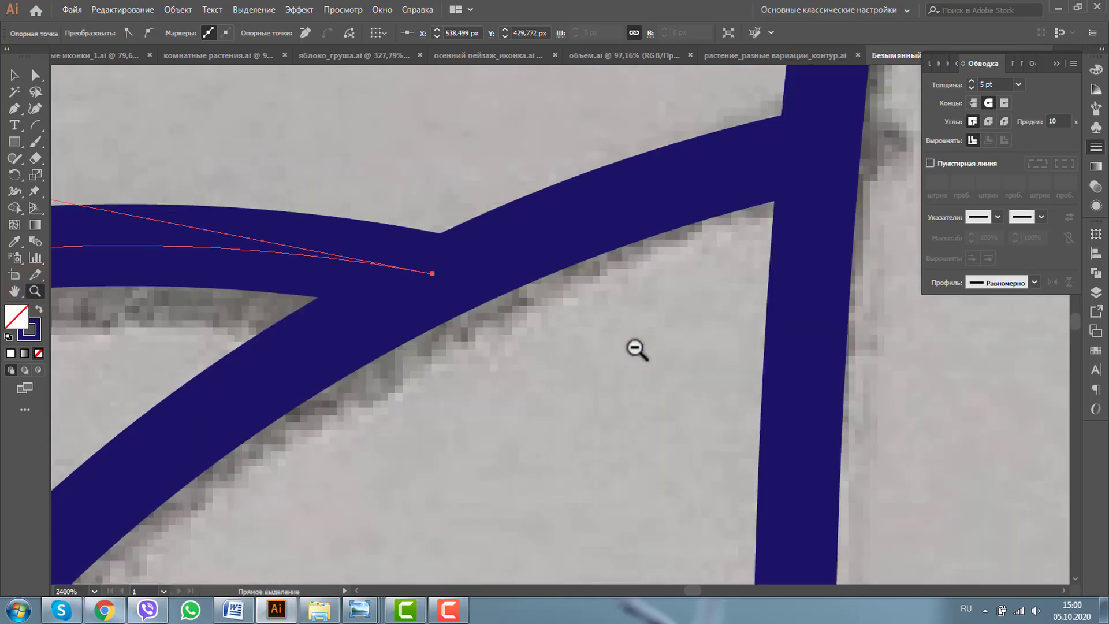
left_click(636, 348, "alt")
left_click(636, 349, "alt")
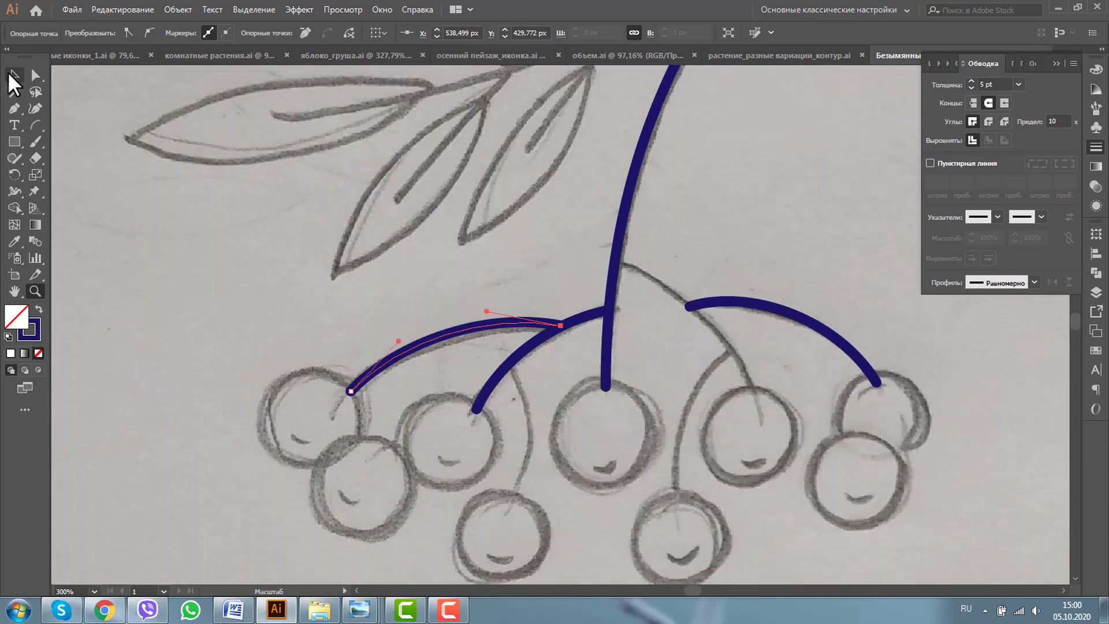
Step: Duplicate three branch curves as stalks reaching the lower and middle-right berries
left_click(14, 75)
left_click_drag(441, 347, 688, 291)
key("a")
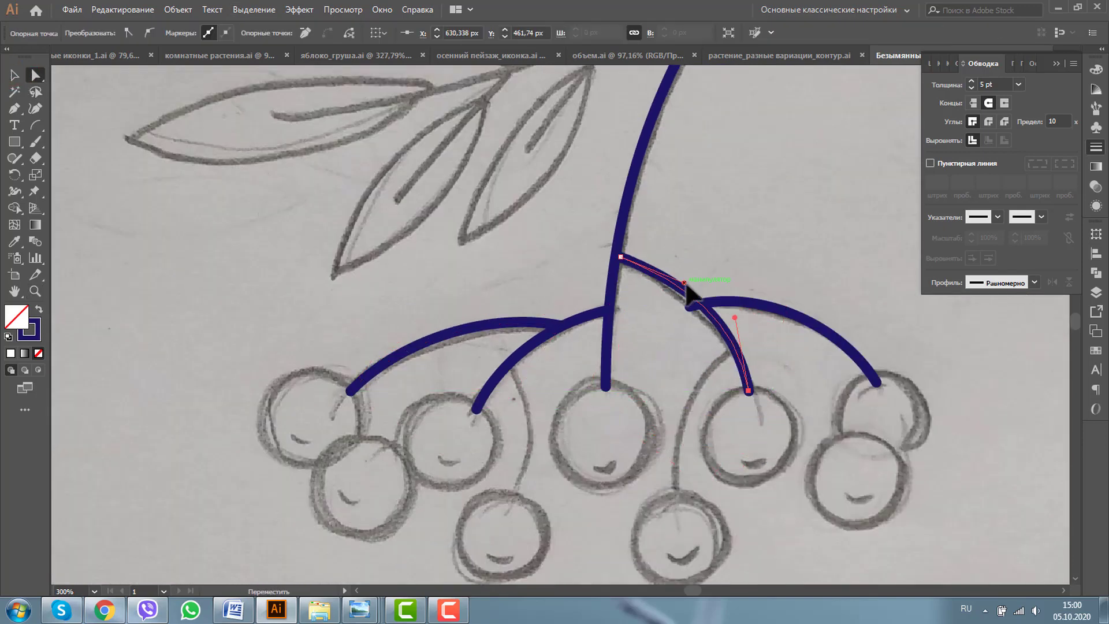
key("v")
left_click_drag(757, 297, 638, 361)
left_click_drag(552, 437, 694, 428)
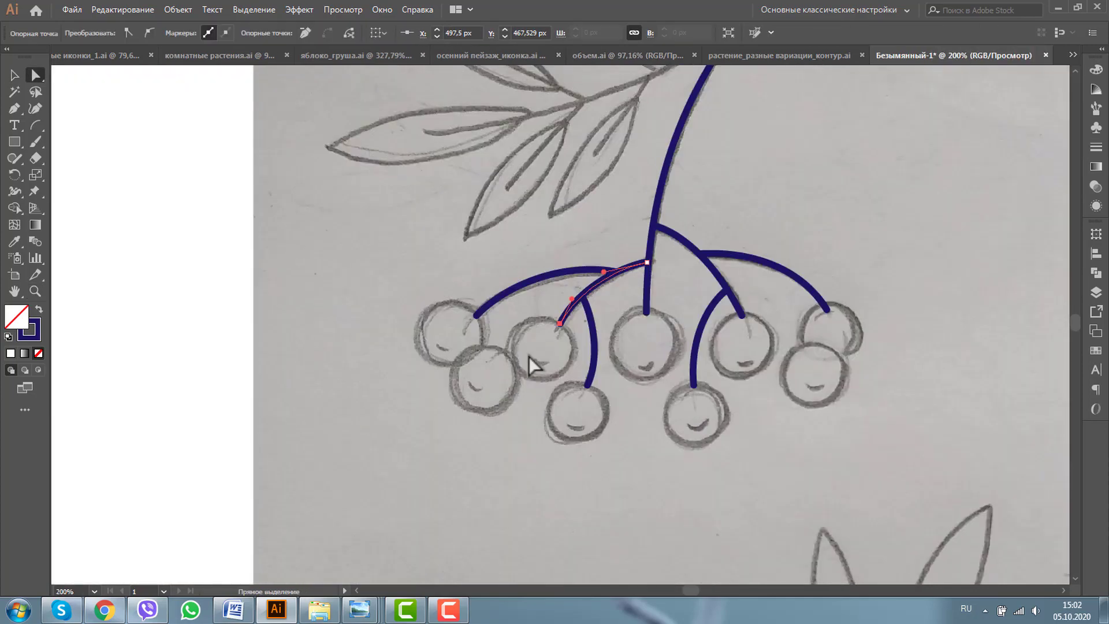
Step: Draw a small circle, move it onto the middle berry, and zoom in closely
key("l")
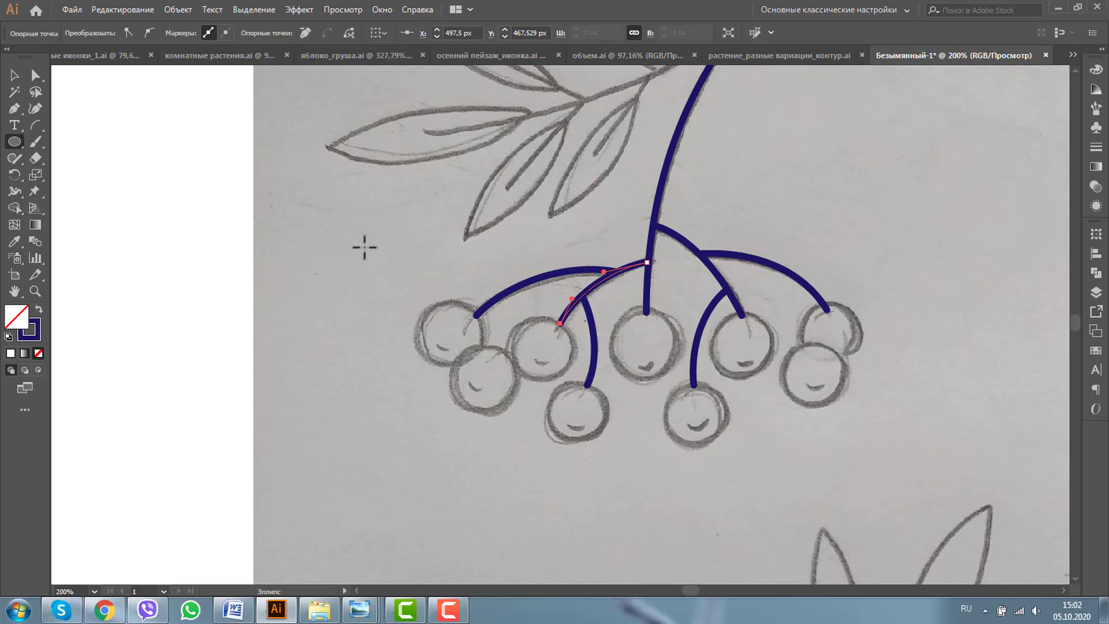
mouse_move(364, 247)
left_mouse_down()
mouse_move(400, 298)
mouse_move(646, 341)
mouse_move(679, 302)
left_mouse_up()
left_click(14, 75)
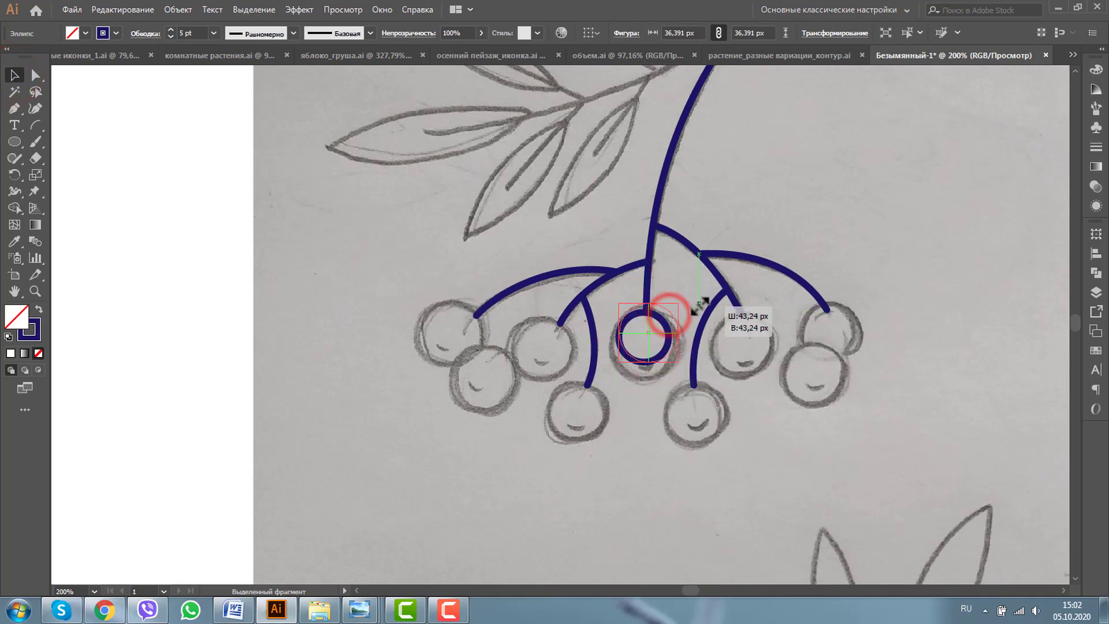
left_click_drag(650, 341, 648, 347)
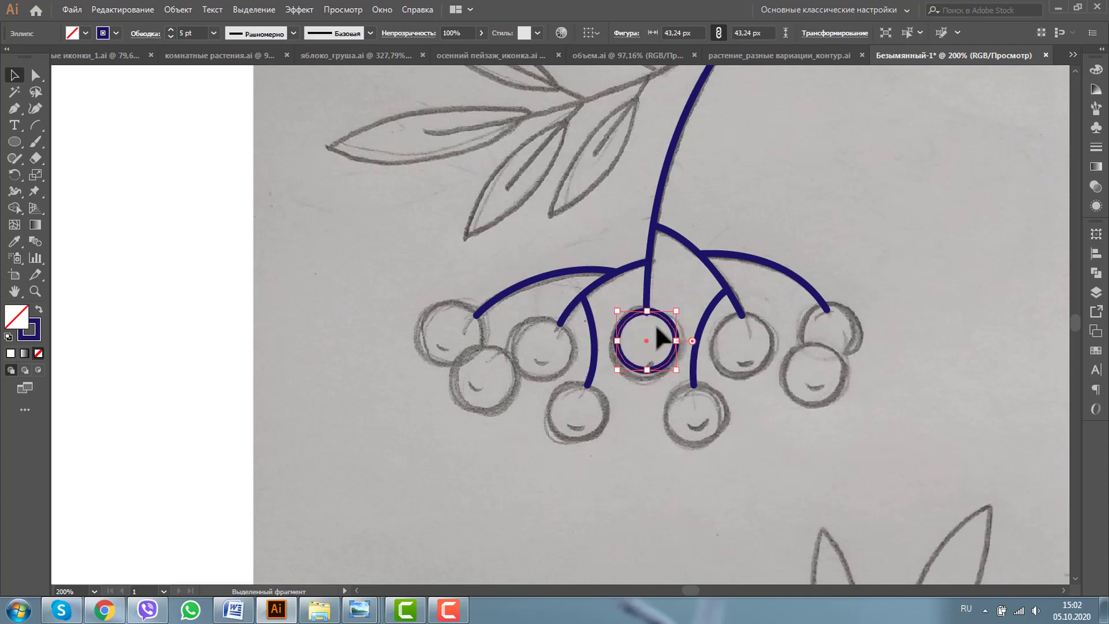
left_click(35, 291)
left_click_drag(597, 289, 691, 358)
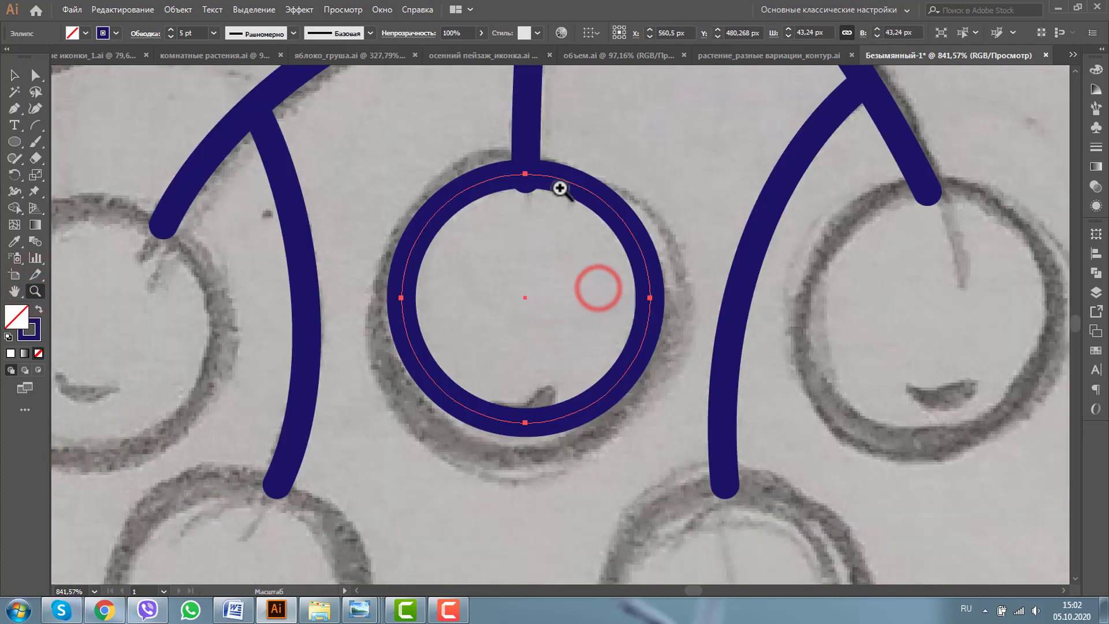
left_click(14, 74)
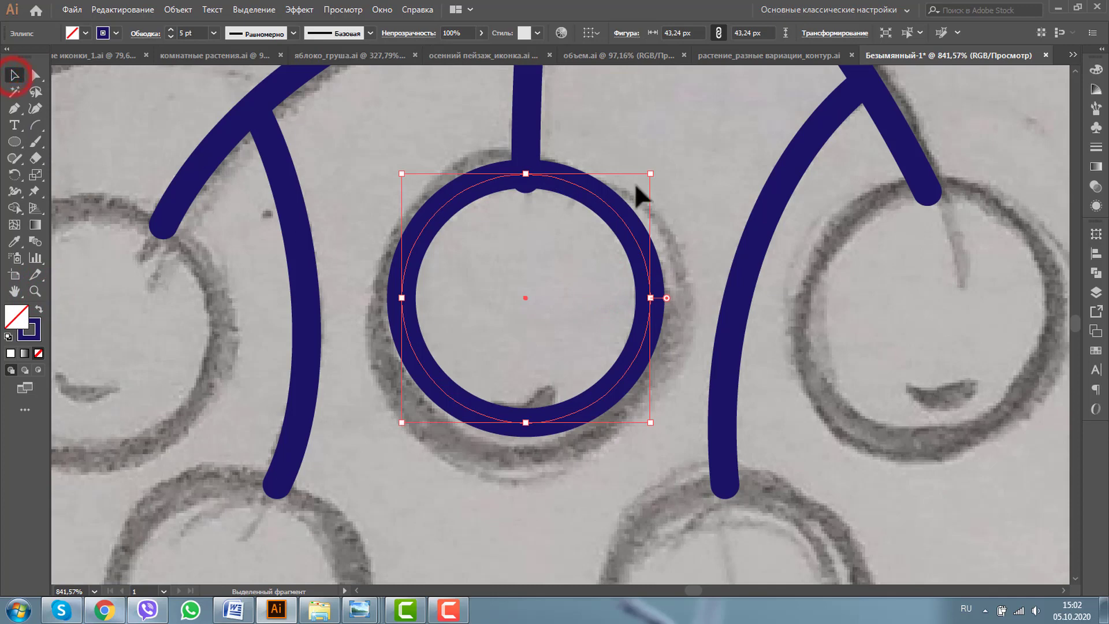
Step: Scale the ring to about 50 px over the berry and draw a small highlight arc
left_click_drag(651, 174, 665, 158)
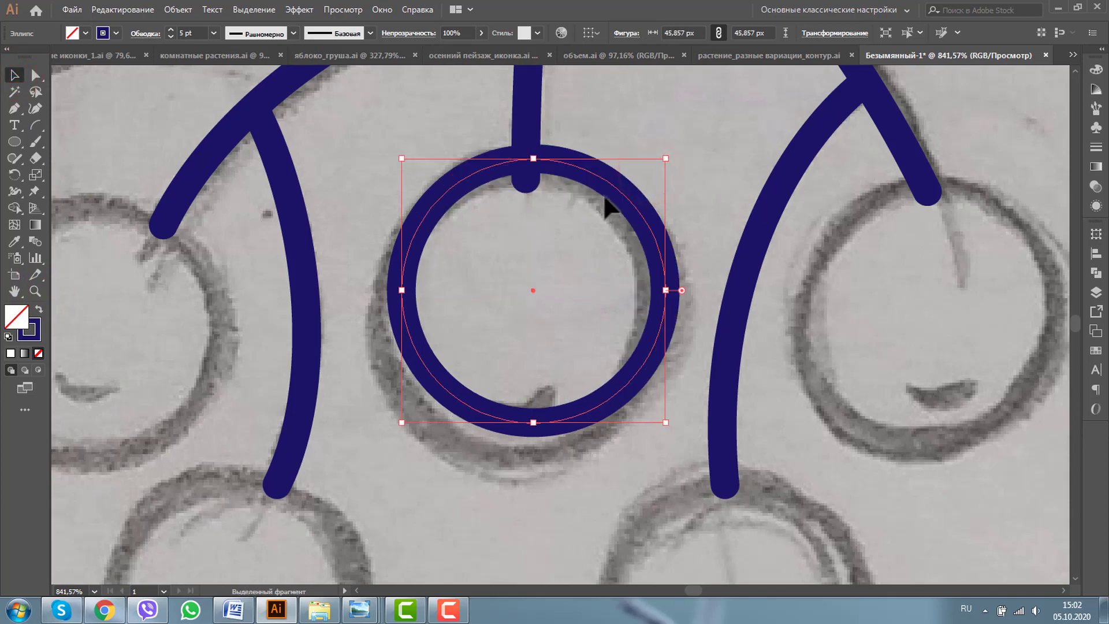
left_click_drag(607, 191, 601, 203)
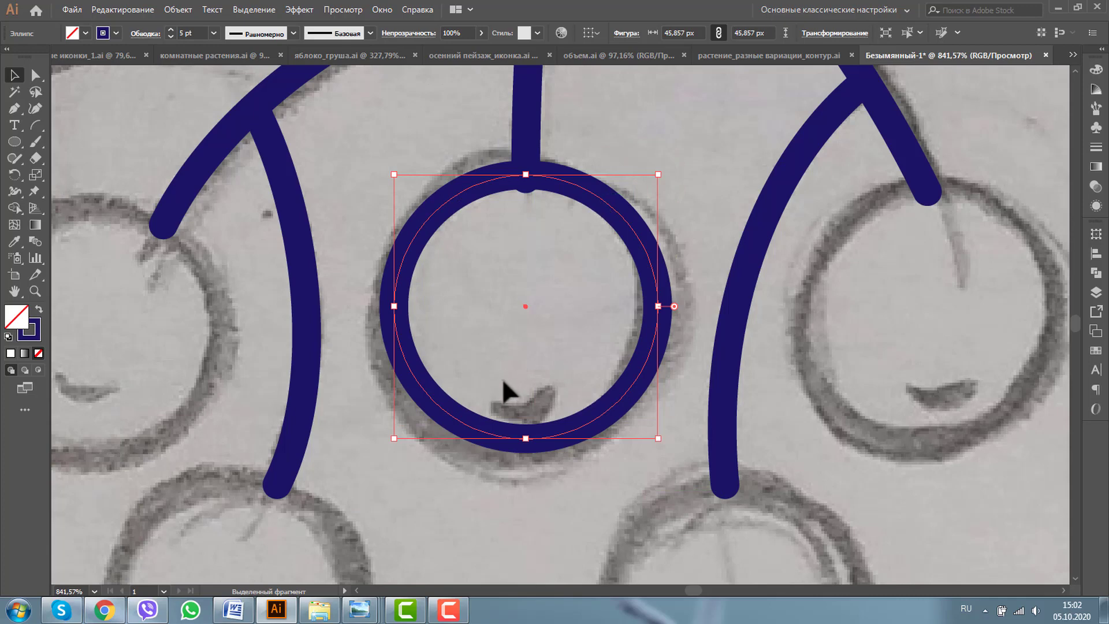
left_click_drag(533, 443, 532, 466)
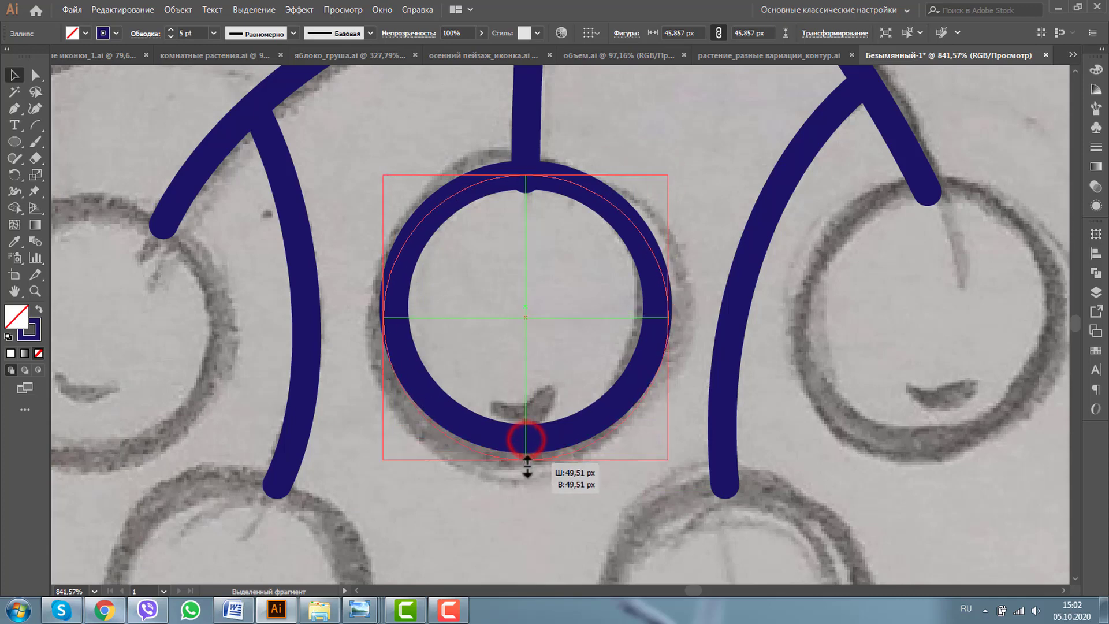
left_click_drag(591, 192, 590, 196)
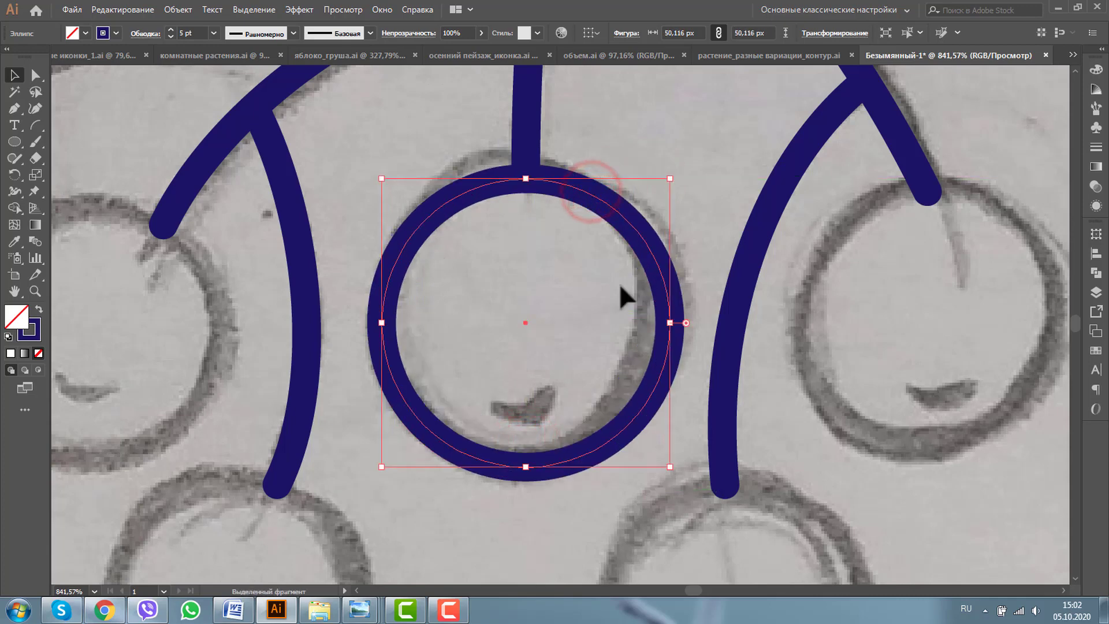
left_click(35, 125)
left_click_drag(359, 168, 400, 208)
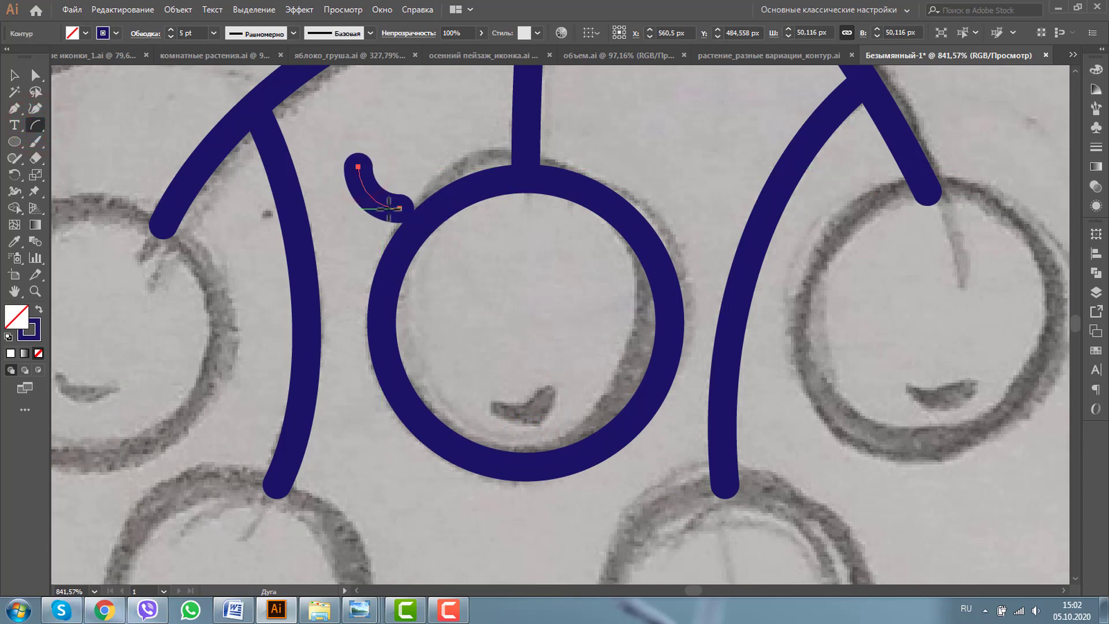
Step: Rotate the arc into a smile, set it inside the ring's bottom, and group them
left_click(13, 75)
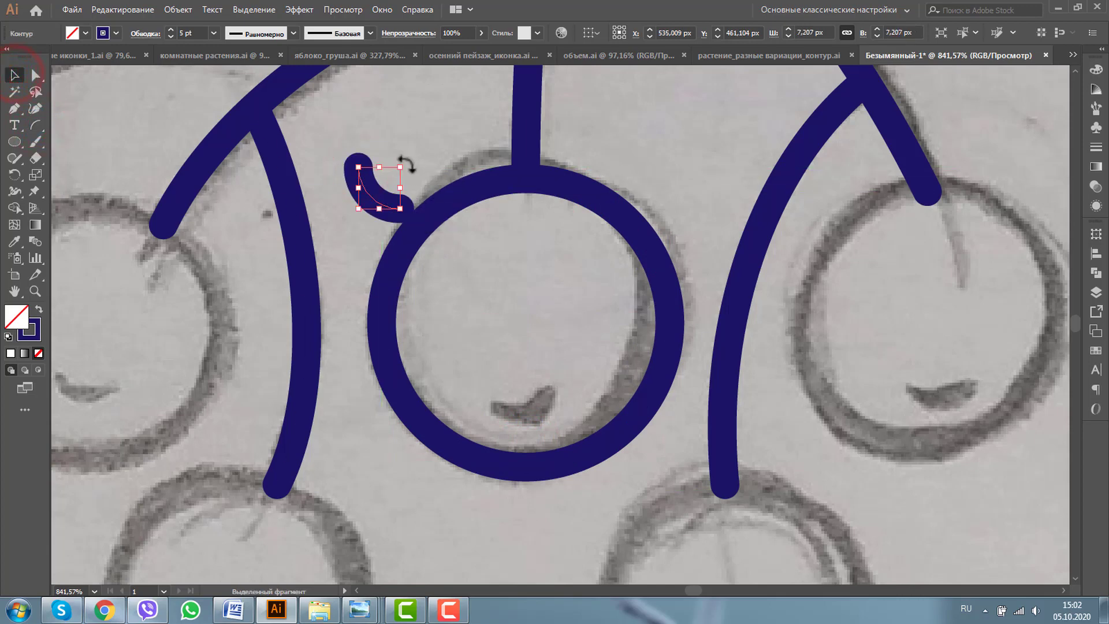
left_click_drag(407, 164, 382, 152)
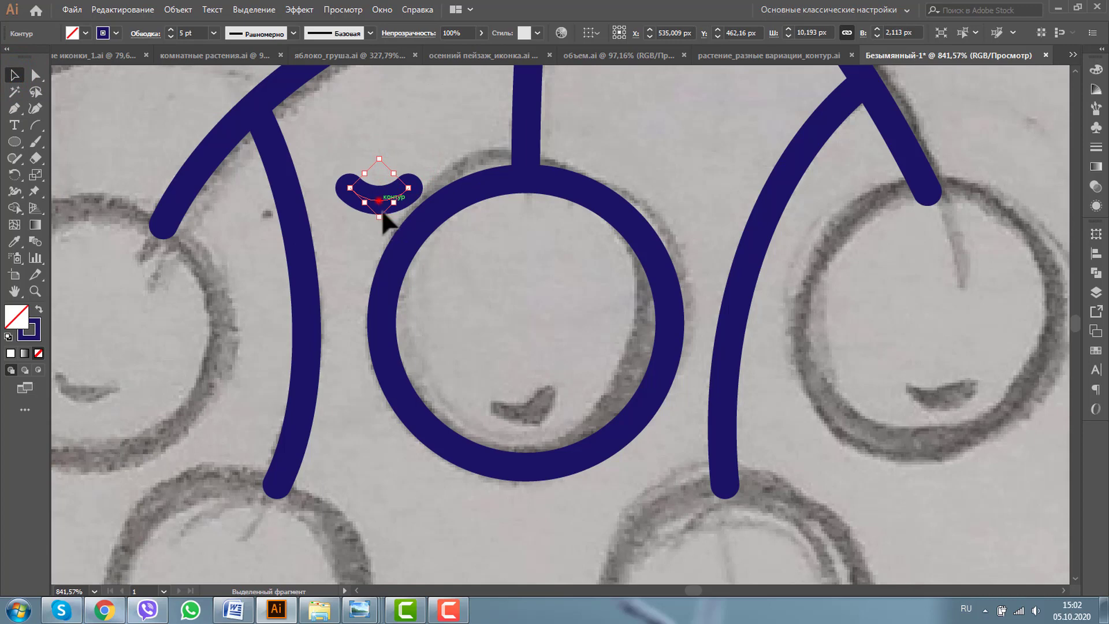
left_click_drag(381, 212, 528, 438)
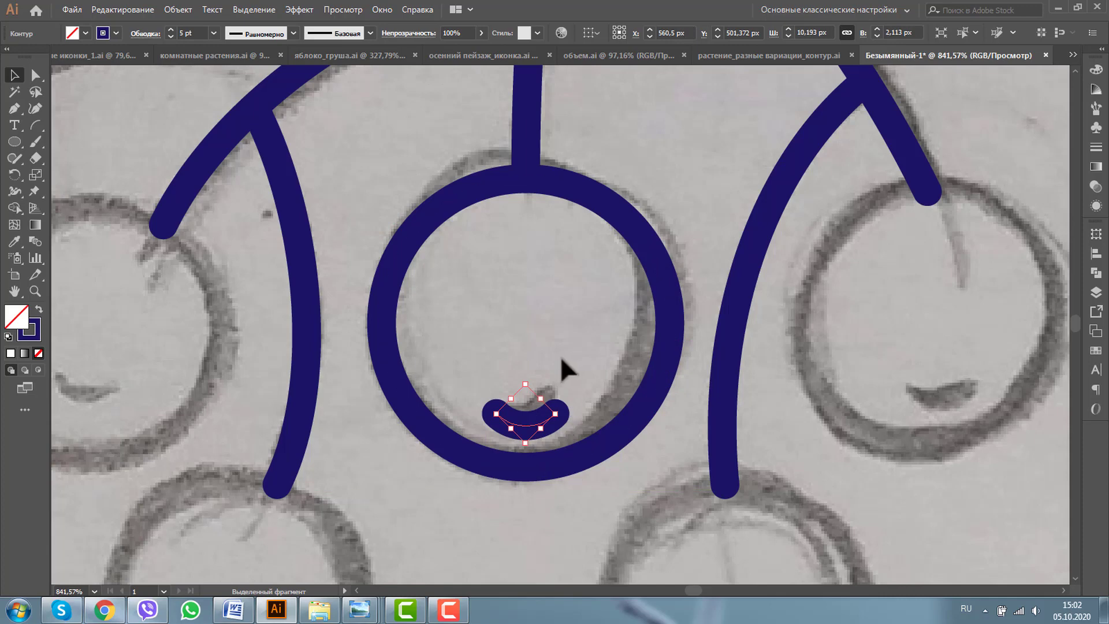
left_click(579, 199, "shift")
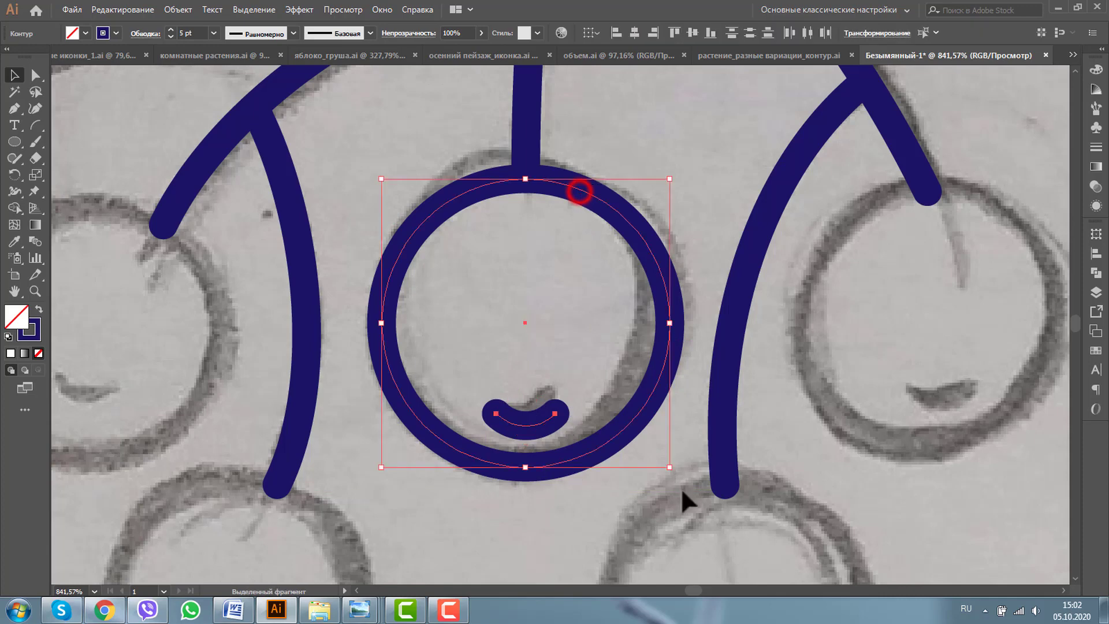
key("ctrl+g")
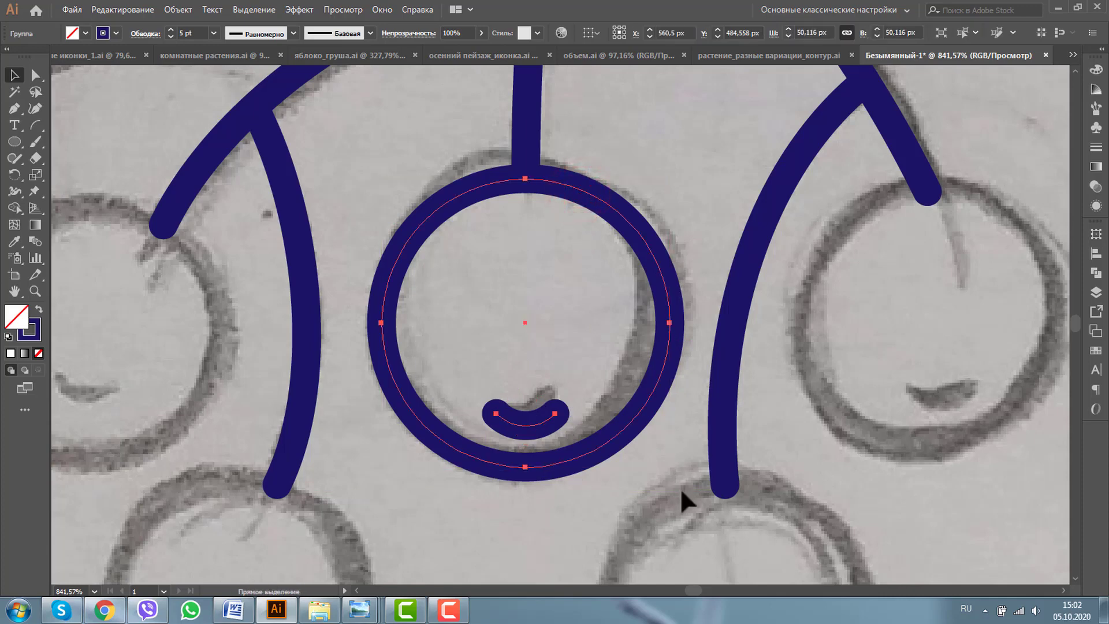
Step: Zoom out and copy the grouped berry onto a neighbouring sketched berry
left_click(35, 291)
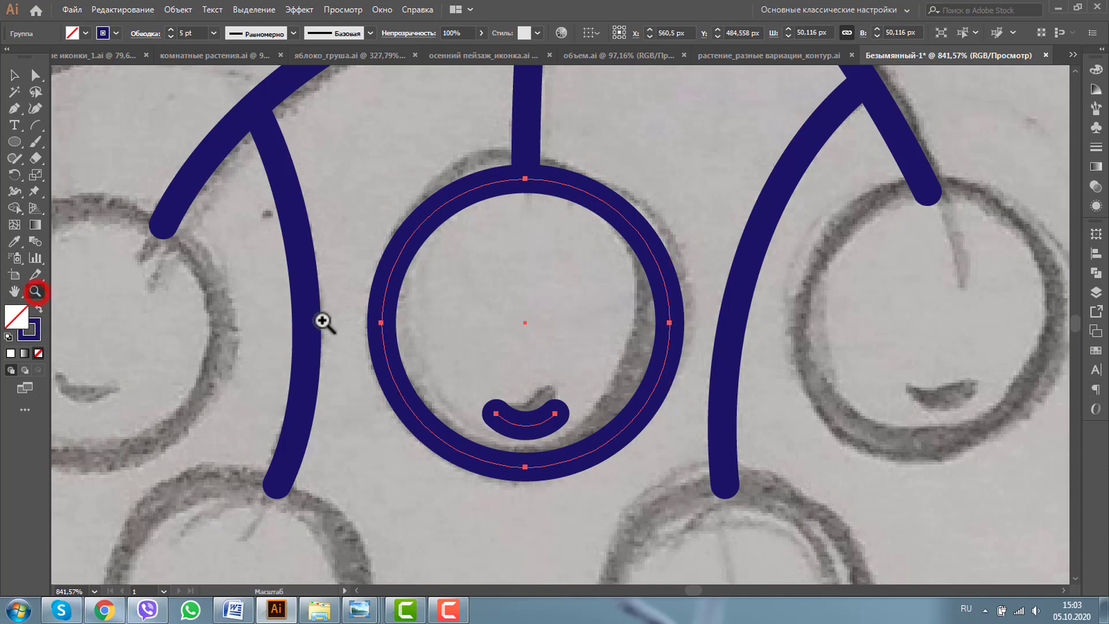
left_click(527, 368, "alt")
left_click(596, 340, "alt")
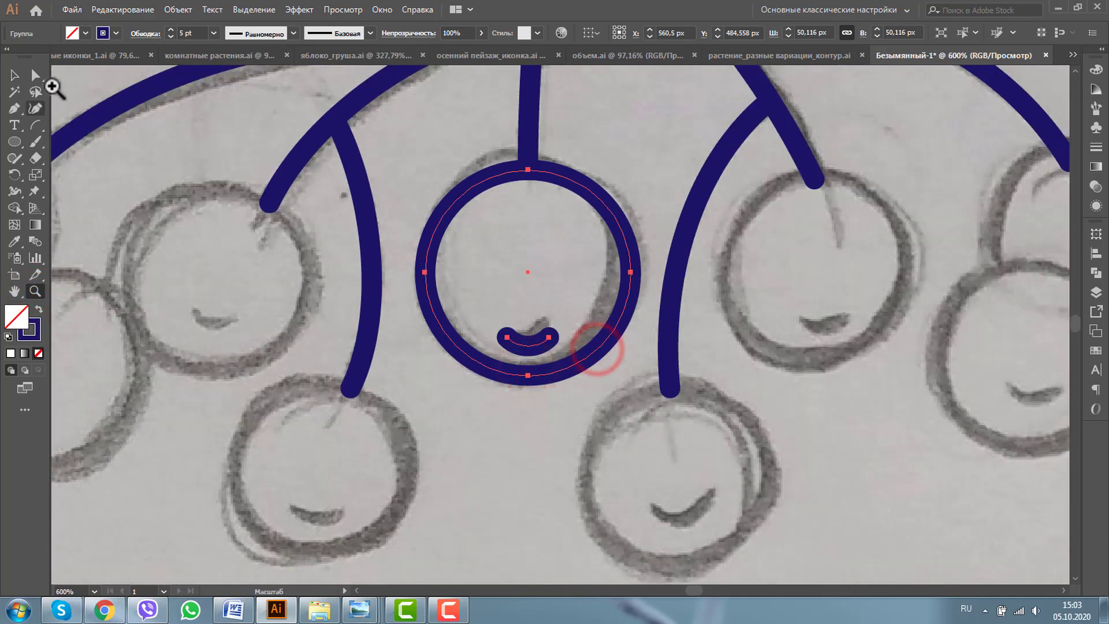
left_click(15, 74)
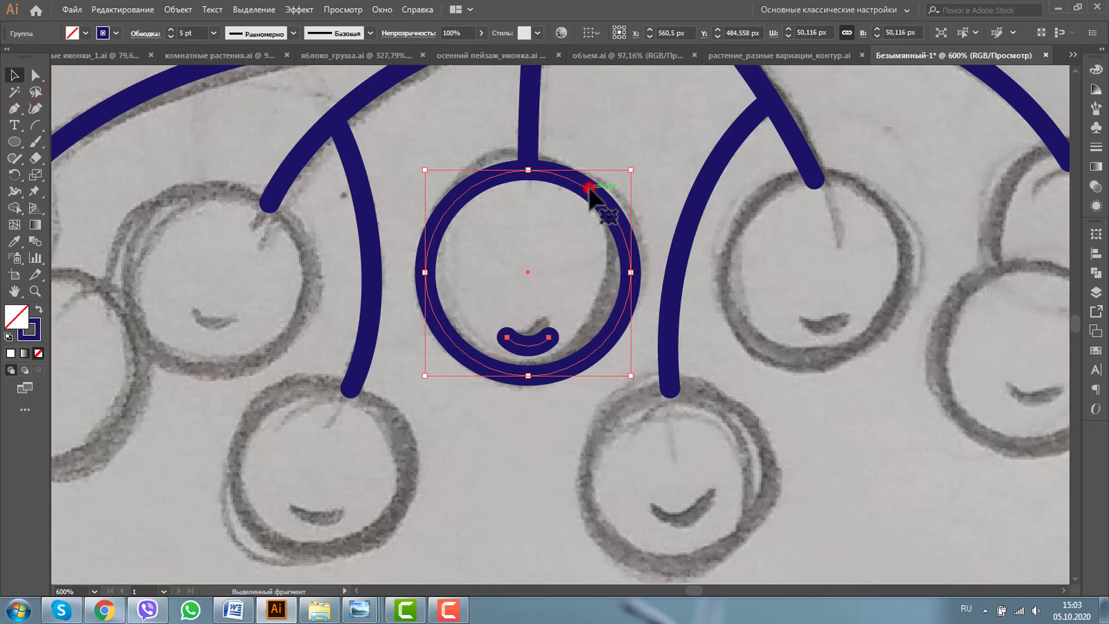
mouse_move(588, 187)
left_mouse_down()
mouse_move(731, 409)
mouse_move(841, 279)
mouse_move(872, 203)
left_mouse_up()
Step: Copy a berry onto another sketched berry, then zoom out to view the whole cluster
key("ctrl+minus")
key("ctrl+minus")
left_click_drag(496, 323, 457, 246)
key("ctrl+plus")
key("ctrl+plus")
key("ctrl+plus")
left_click(35, 291)
left_click(815, 347, "alt")
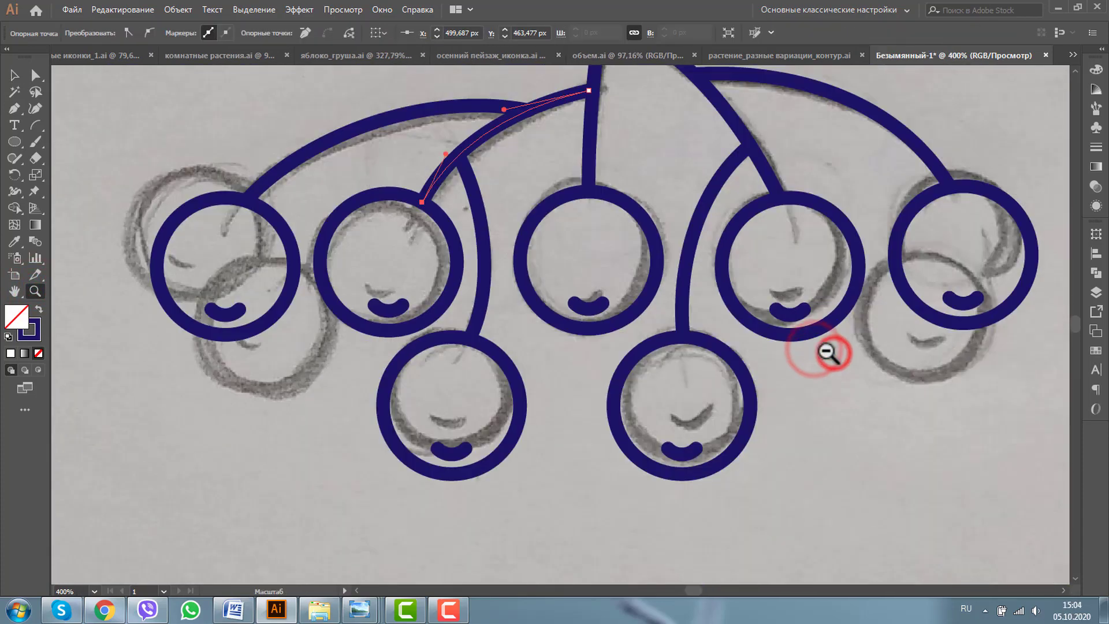
left_click(828, 352, "alt")
left_click(491, 328, "alt")
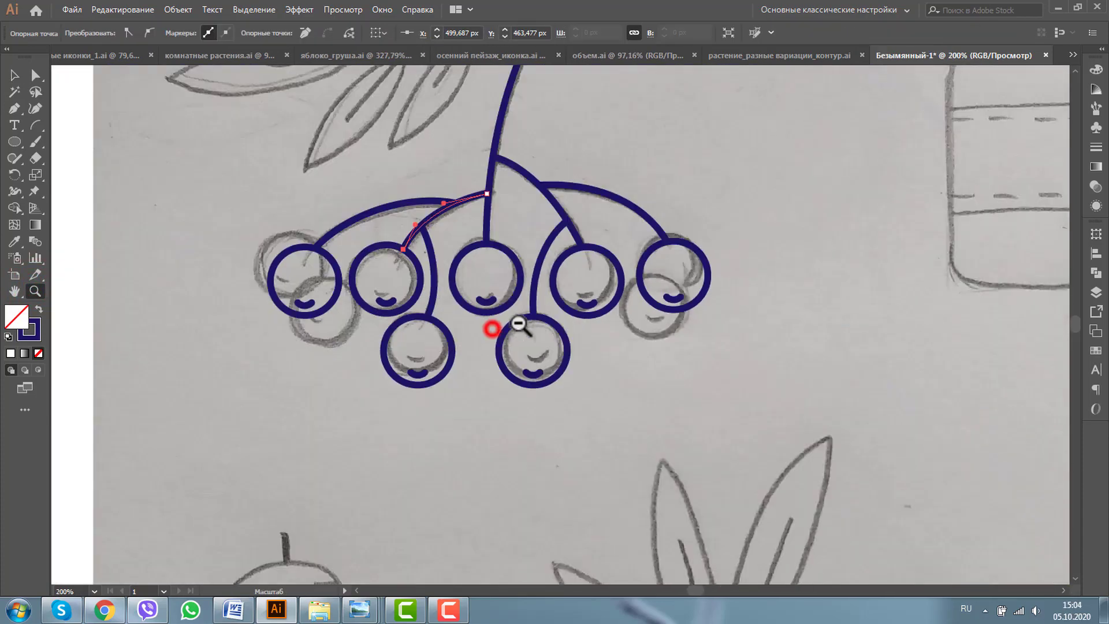
left_click(555, 310, "alt")
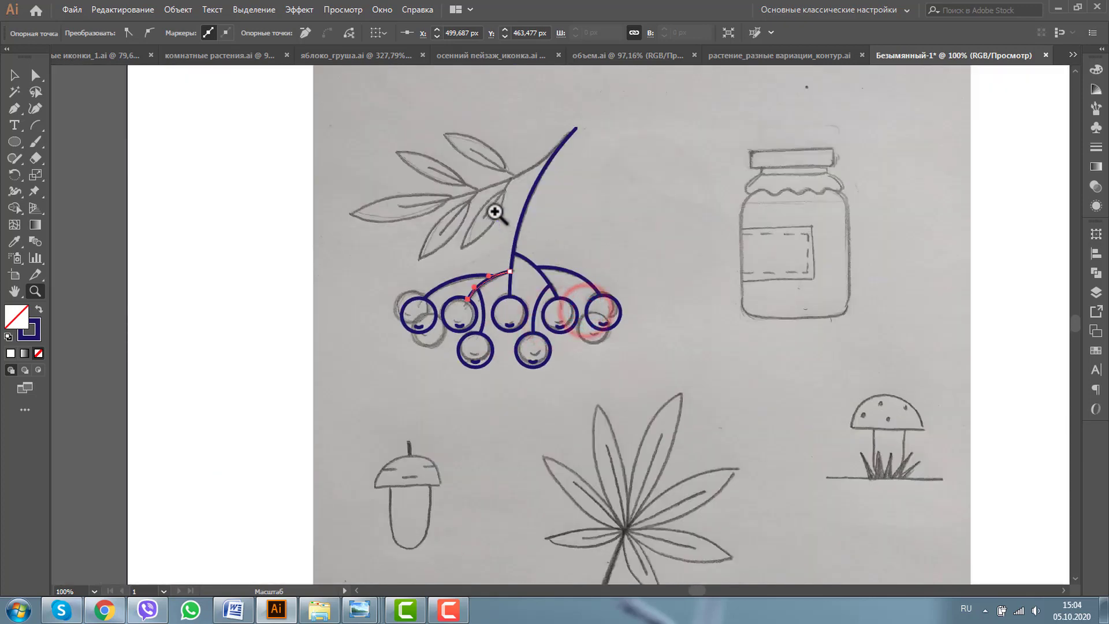
left_click_drag(276, 99, 742, 416)
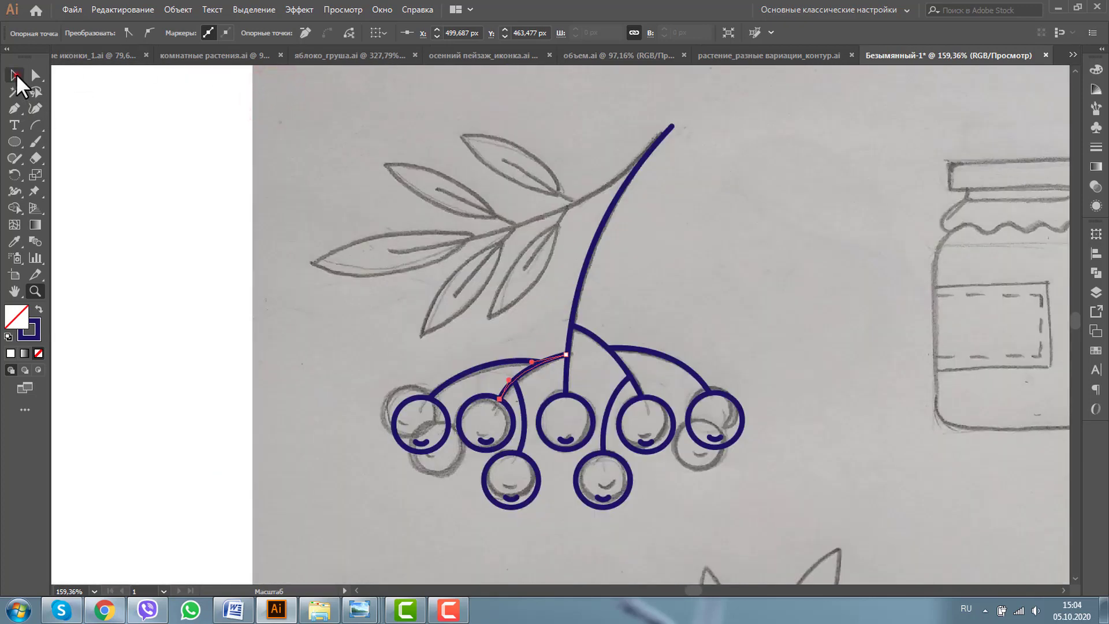
left_click(15, 75)
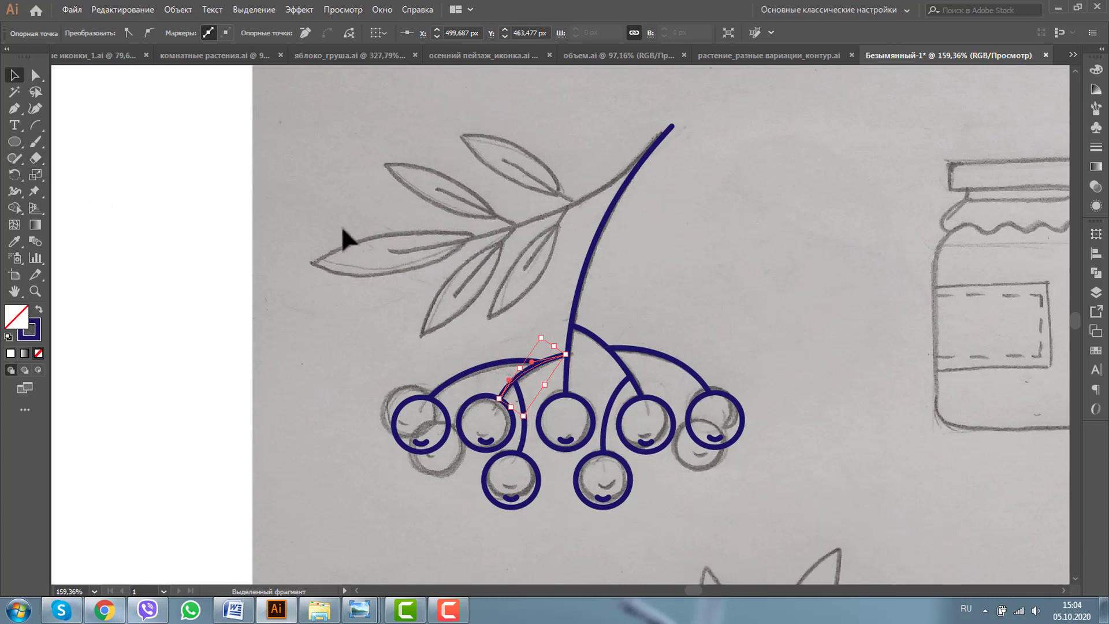
Step: Draw a large circle left of the sketch, duplicate it slightly right, and select both
left_click(12, 140)
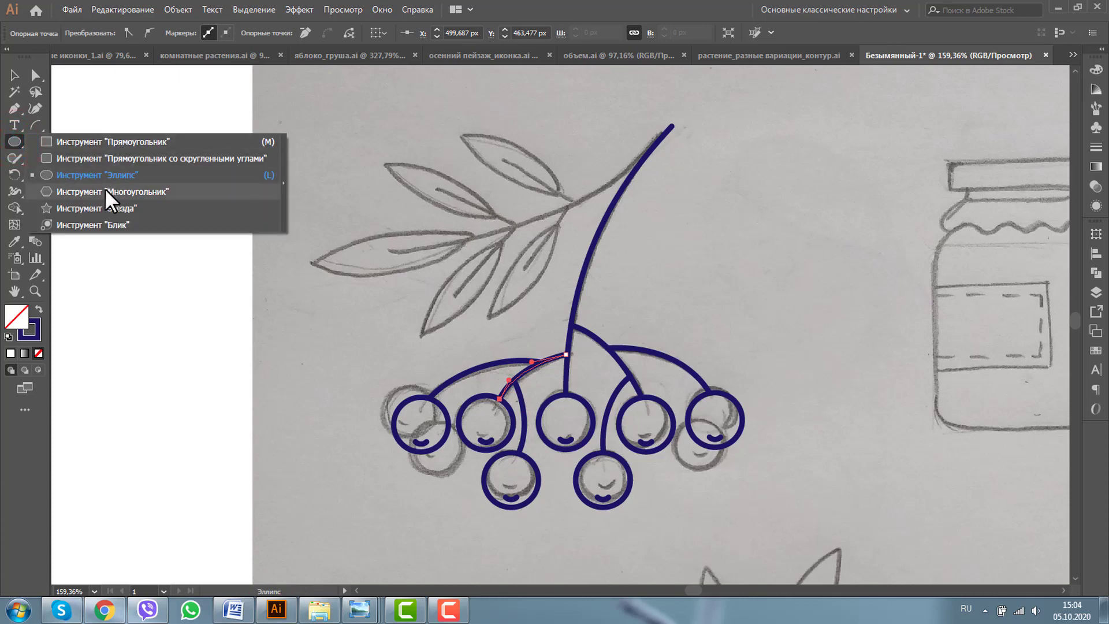
left_click_drag(101, 171, 240, 328)
left_click(14, 75)
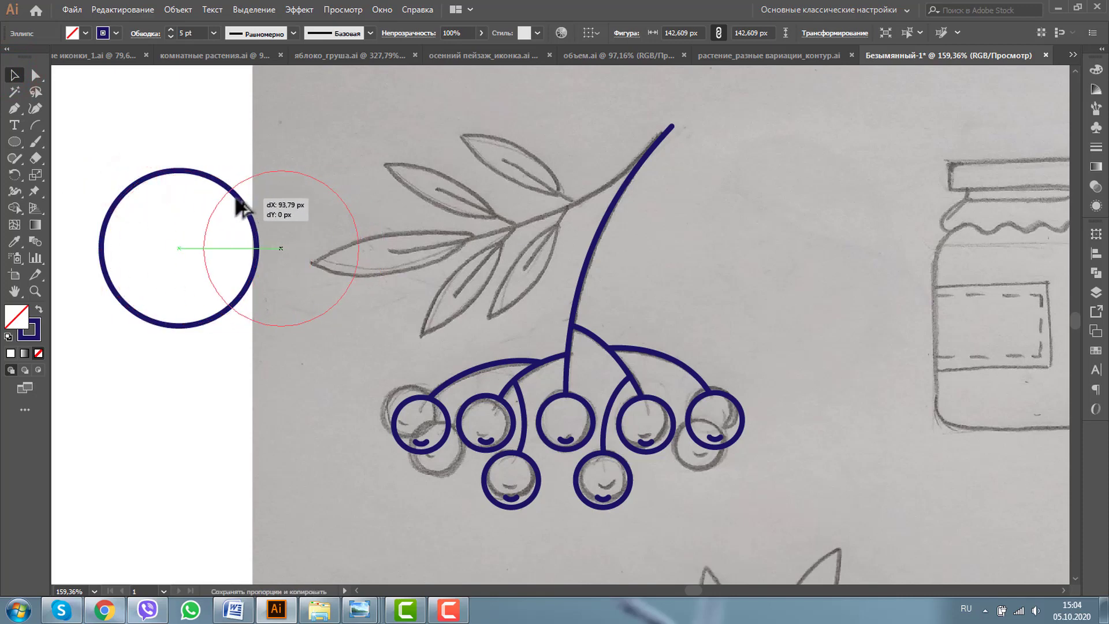
left_click_drag(135, 184, 236, 185)
left_click(165, 172, "shift")
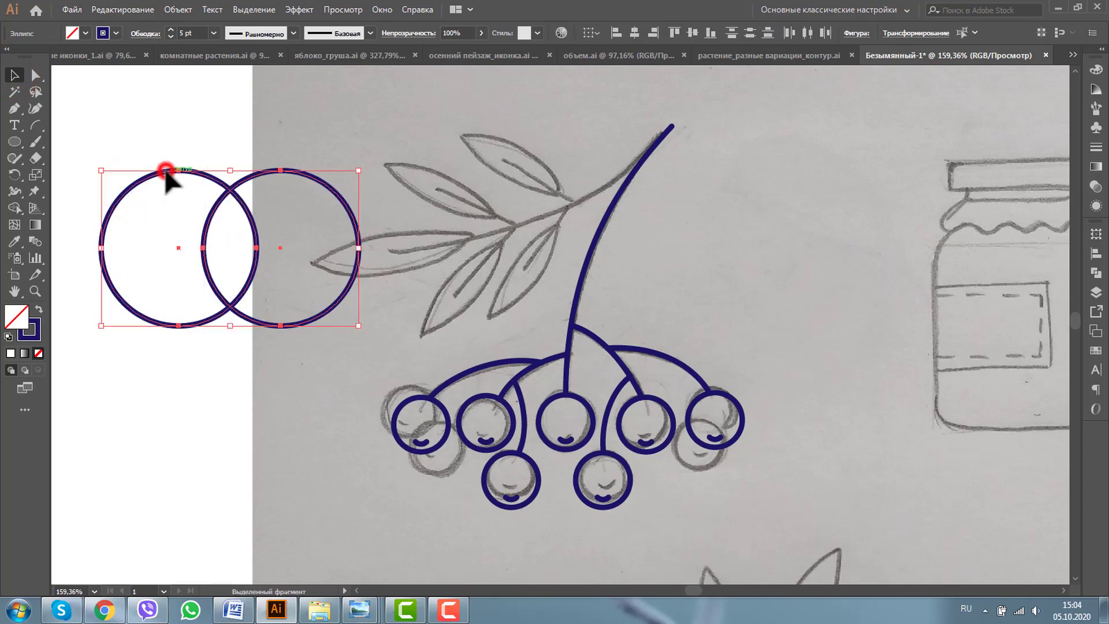
Step: Apply Pathfinder Intersect to the two circles, leaving a single lens shape, and reselect it
left_click(1095, 273)
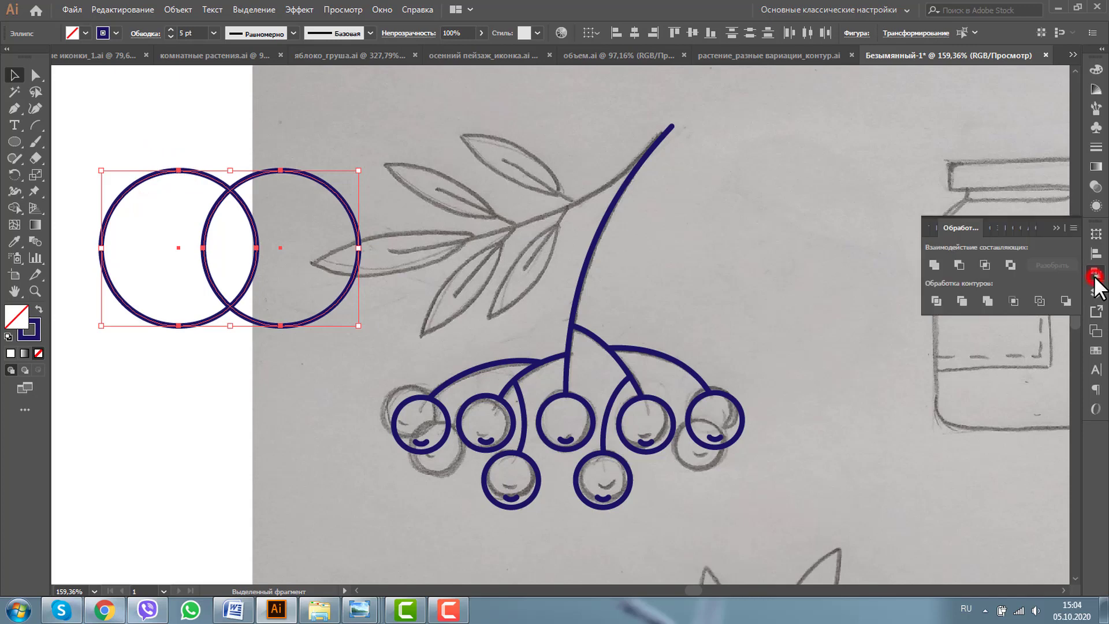
left_click(983, 266)
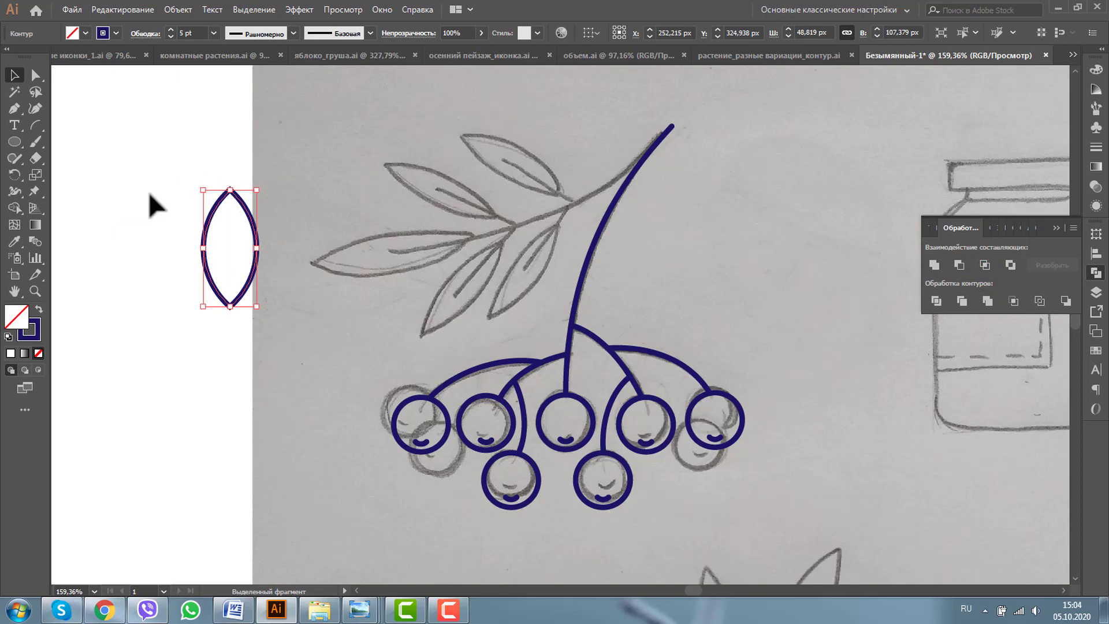
left_click(148, 255)
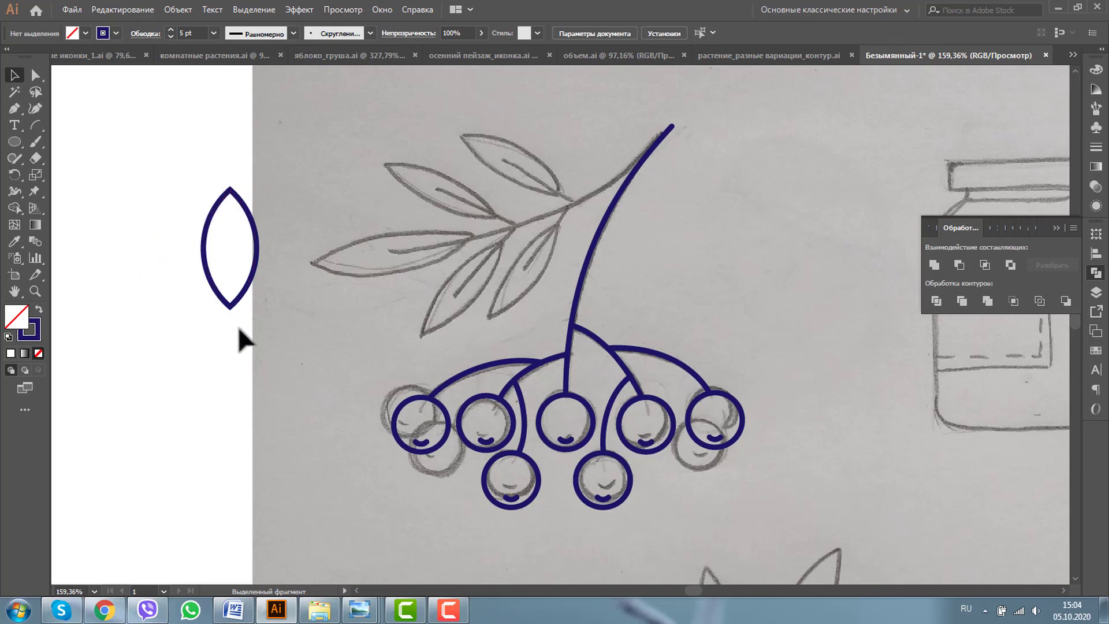
left_click(239, 204)
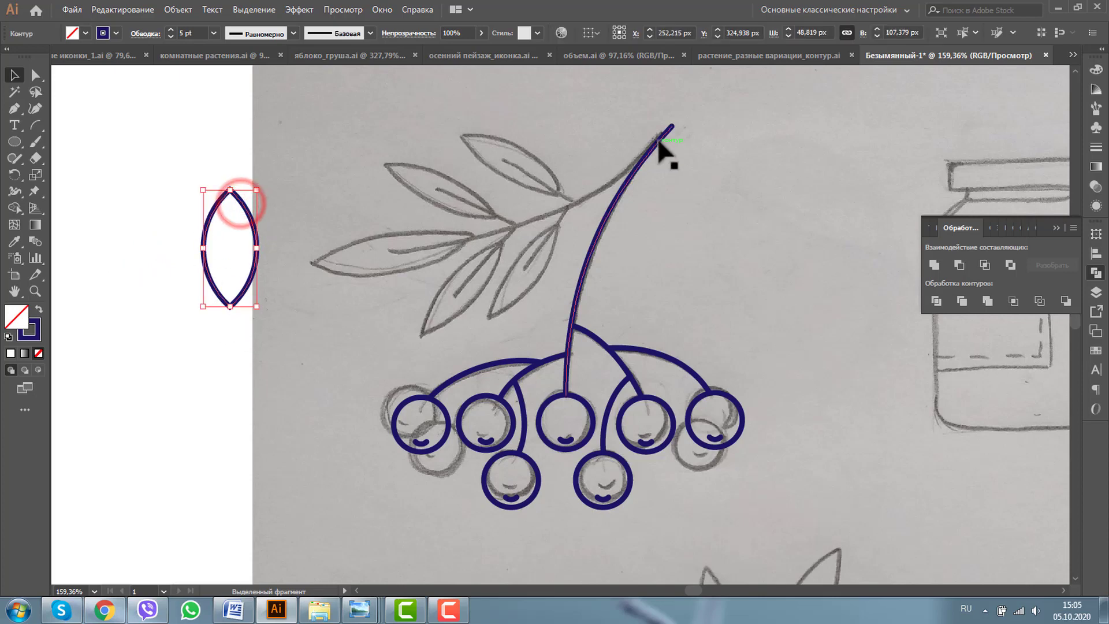
Step: Set the lens stroke corners to Round Join and inspect the rounded tips up close
left_click(1091, 151)
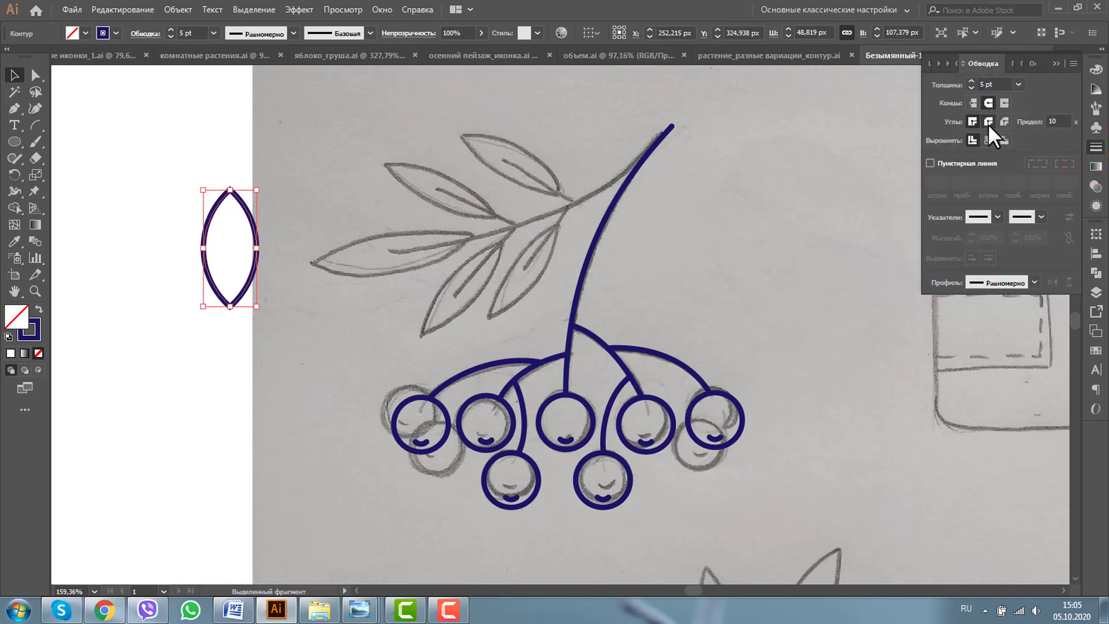
left_click(988, 121)
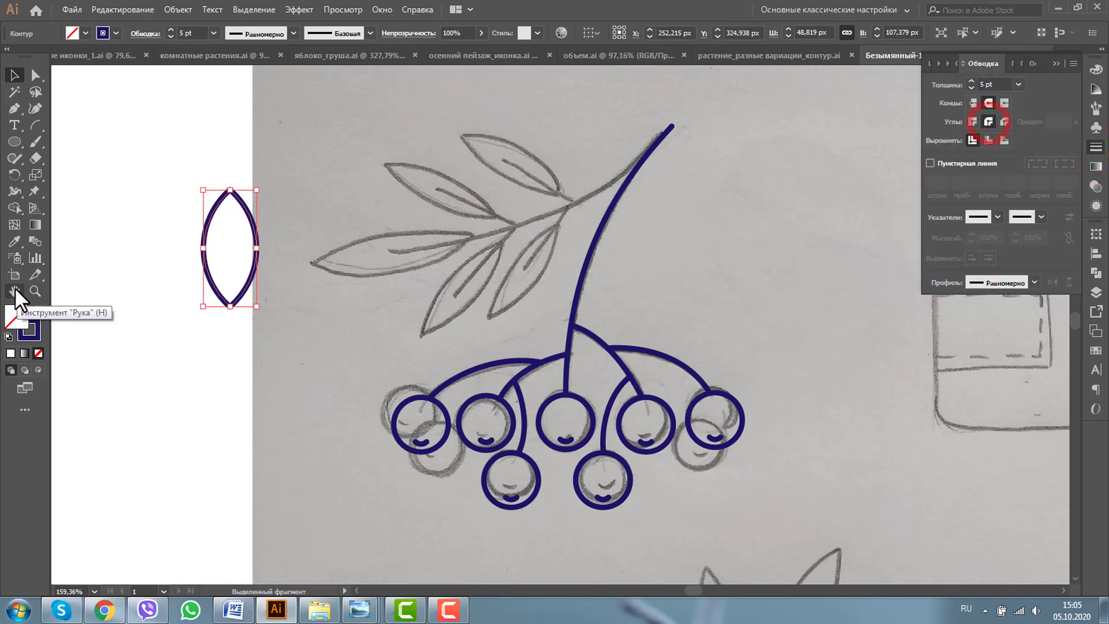
left_click(35, 291)
left_click_drag(219, 174, 337, 312)
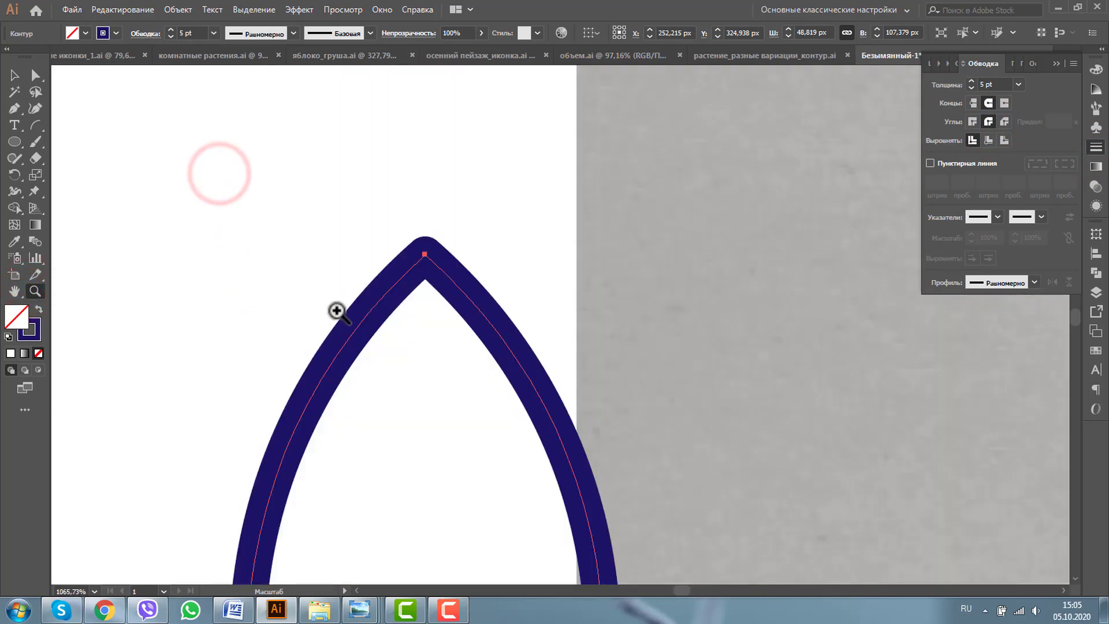
key("ctrl+z")
key("ctrl")
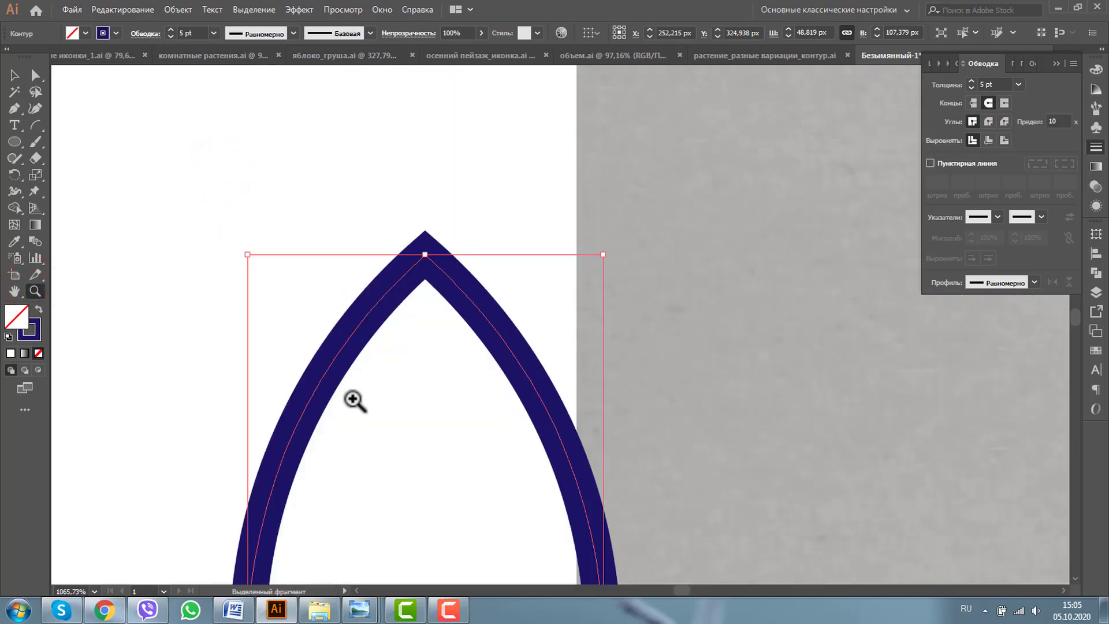
key("ctrl+shift+z")
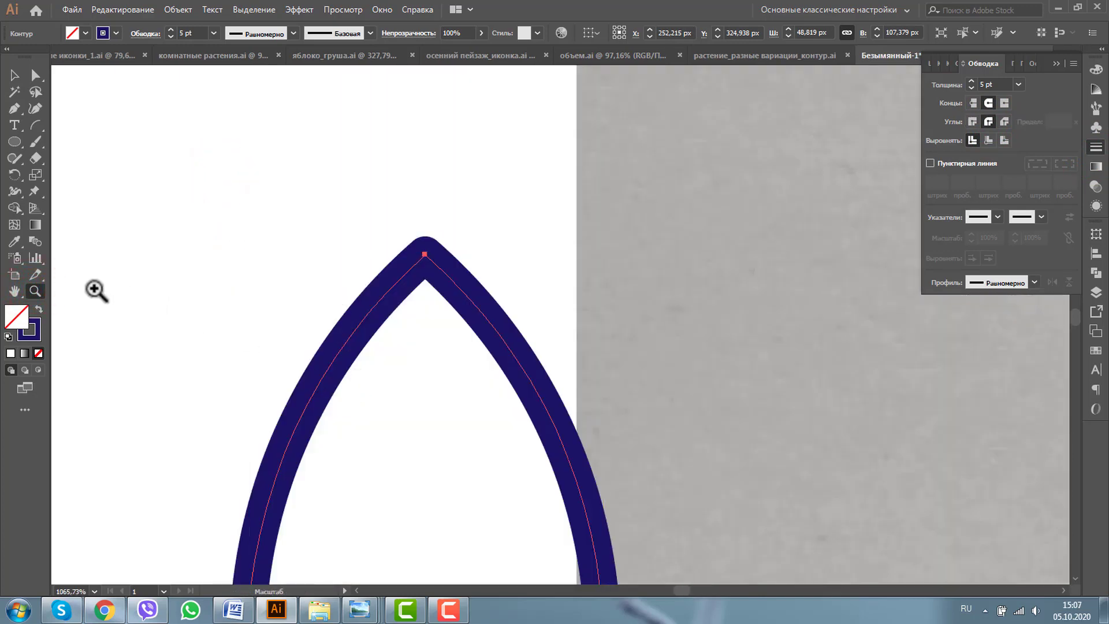
key("ctrl+minus")
key("ctrl+minus")
key("ctrl+minus")
Step: Stretch the lens into a slim leaf about 31.9 × 165.7 px
key("ctrl+minus")
key("ctrl+minus")
key("ctrl+minus")
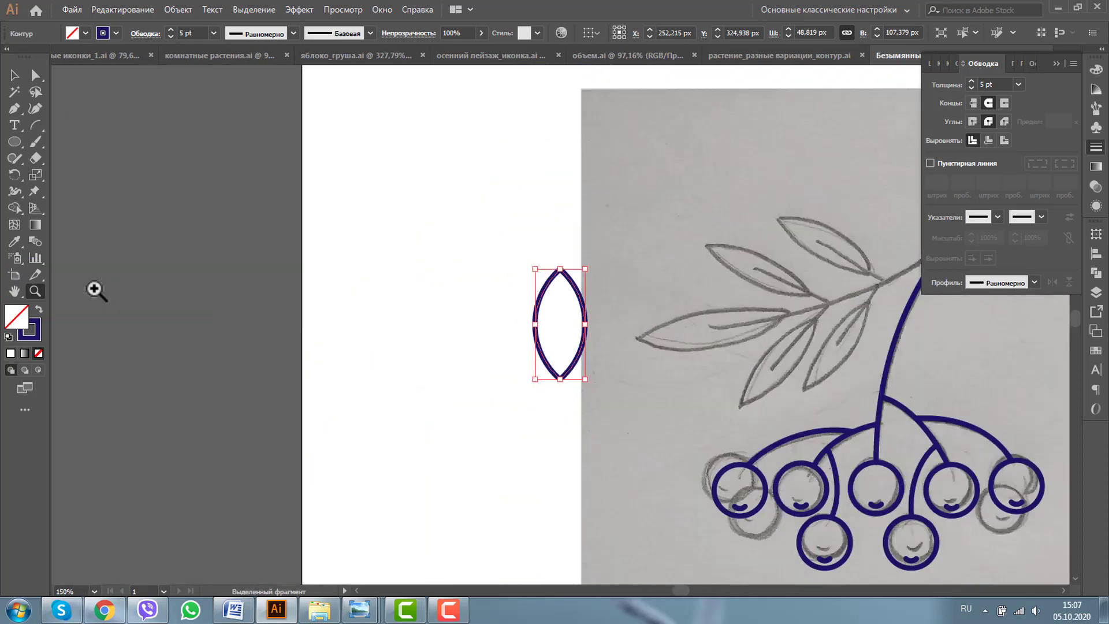
key("ctrl+minus")
left_click_drag(471, 140, 935, 514)
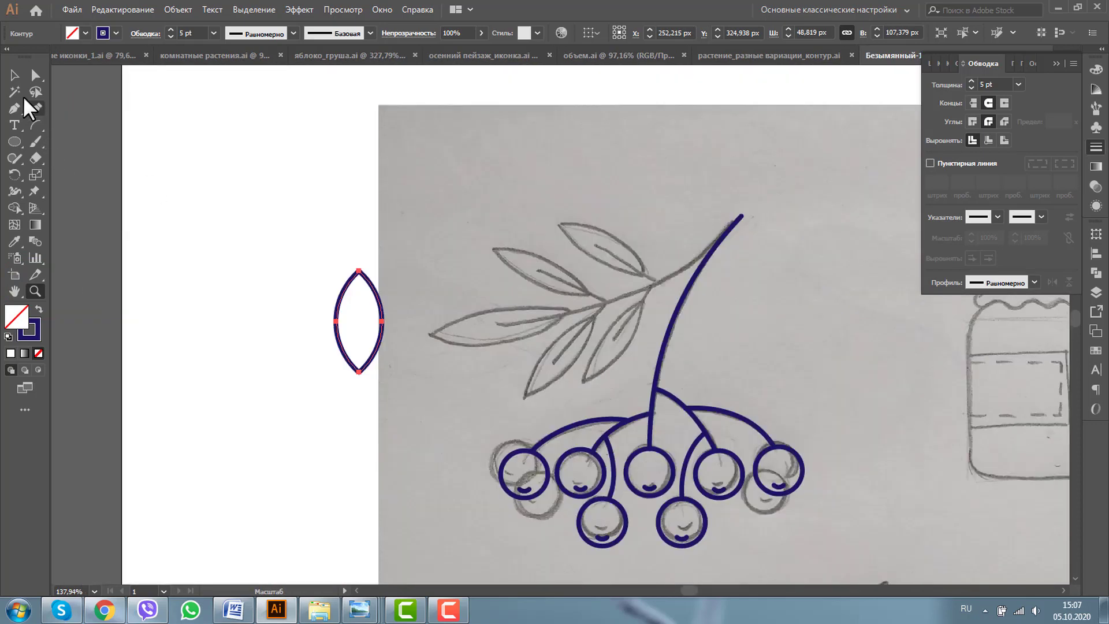
left_click(14, 75)
left_click_drag(359, 372, 359, 426)
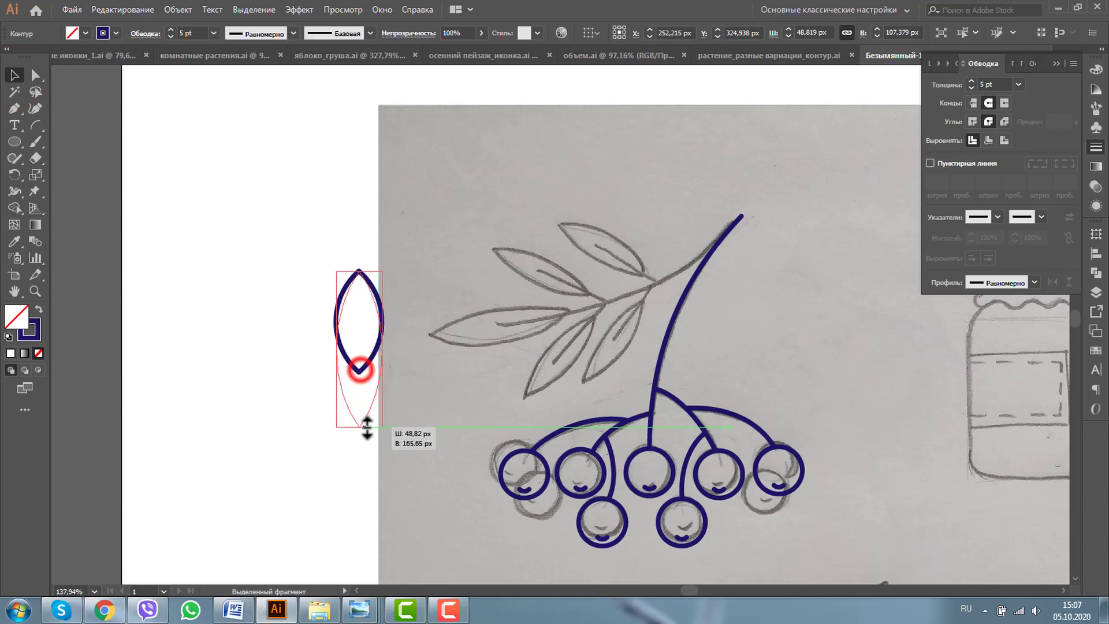
left_click_drag(381, 350, 366, 349)
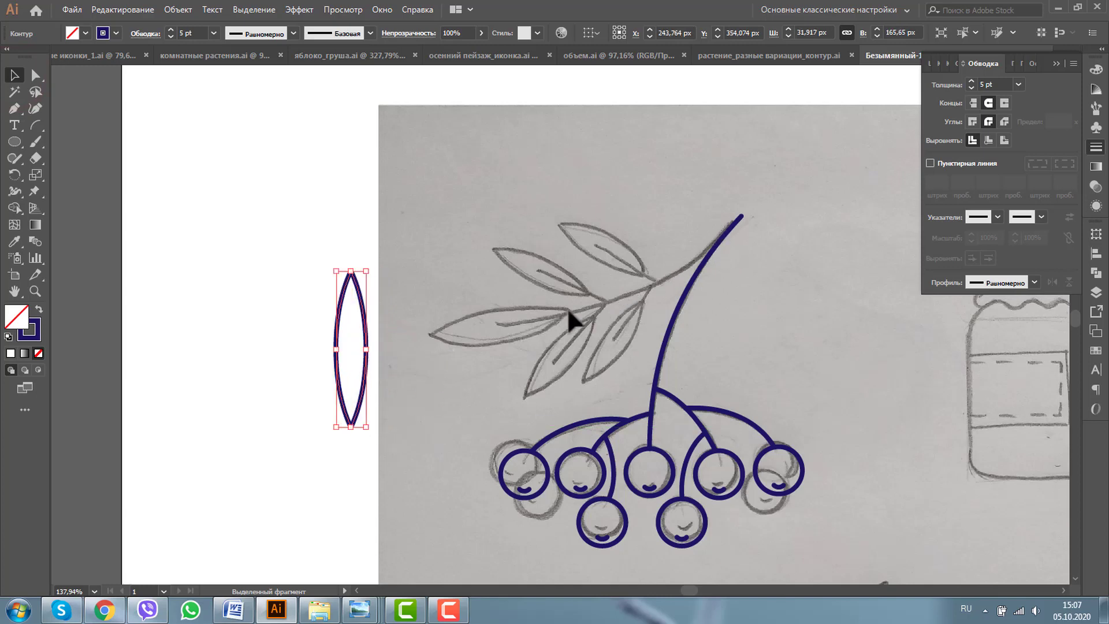
left_click(677, 315)
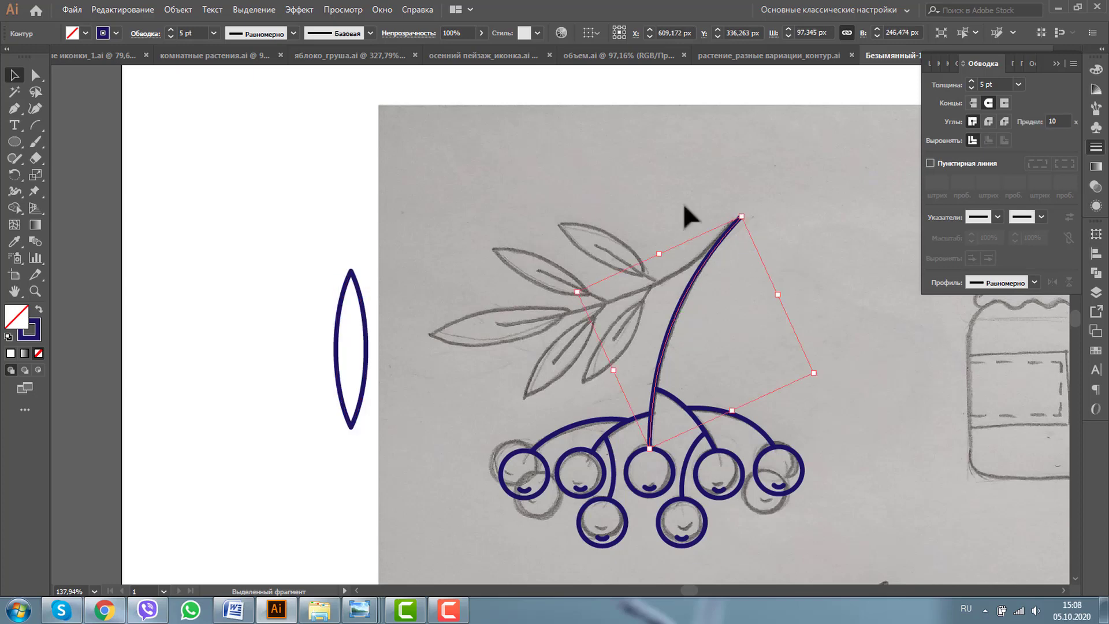
Step: Make a vertically reflected copy of the stem, rotate it, and lay it along the leafy side branch
right_click(682, 301)
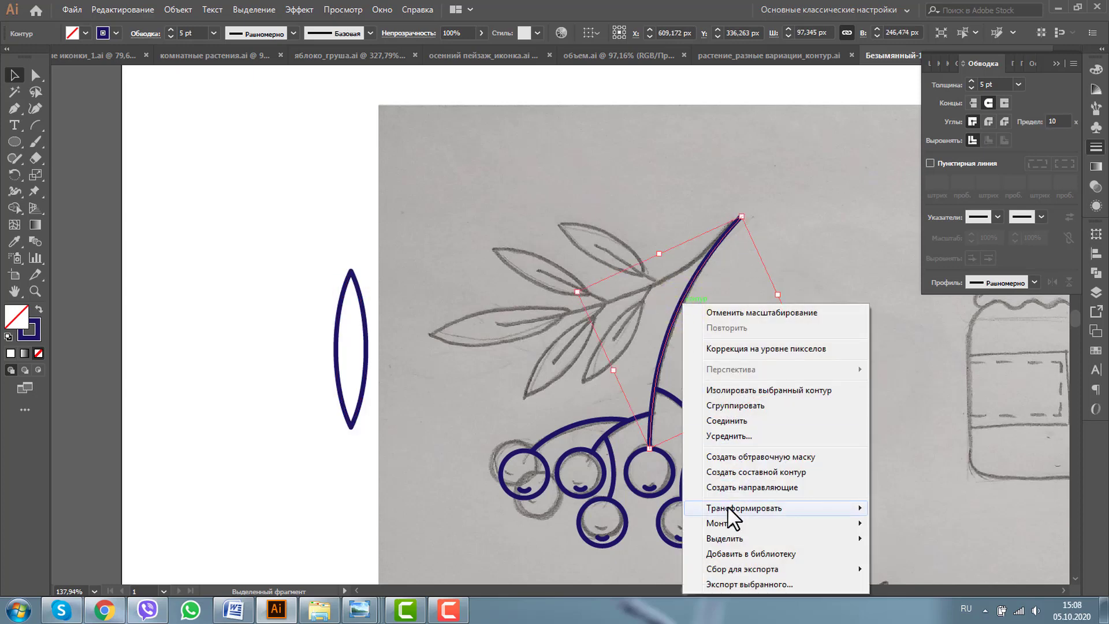
mouse_move(744, 508)
left_click(426, 436)
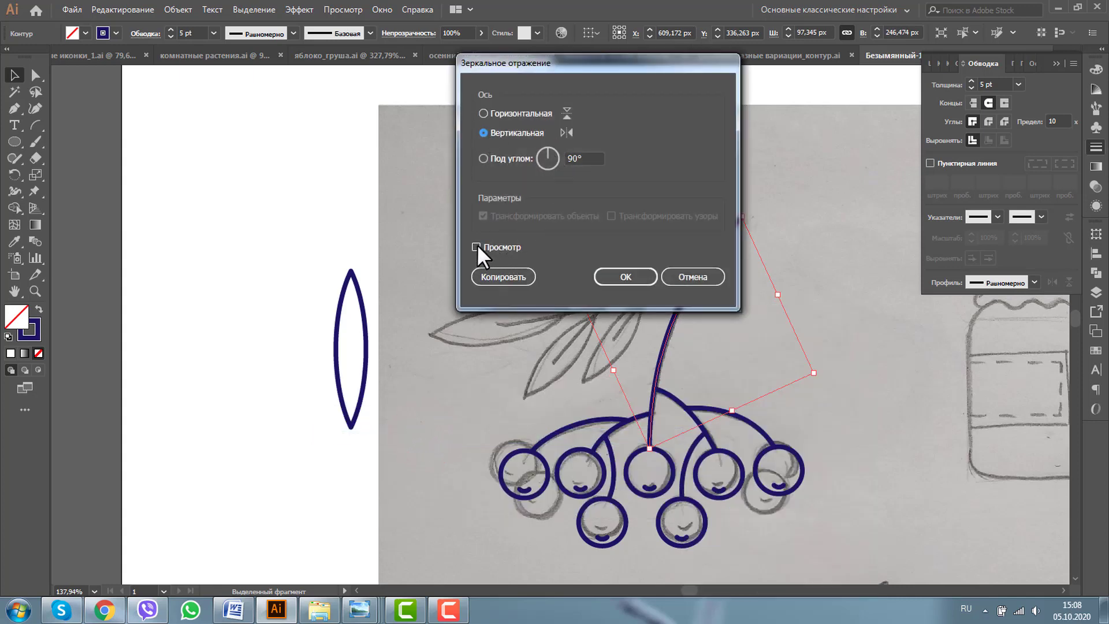
left_click(476, 247)
left_click(497, 278)
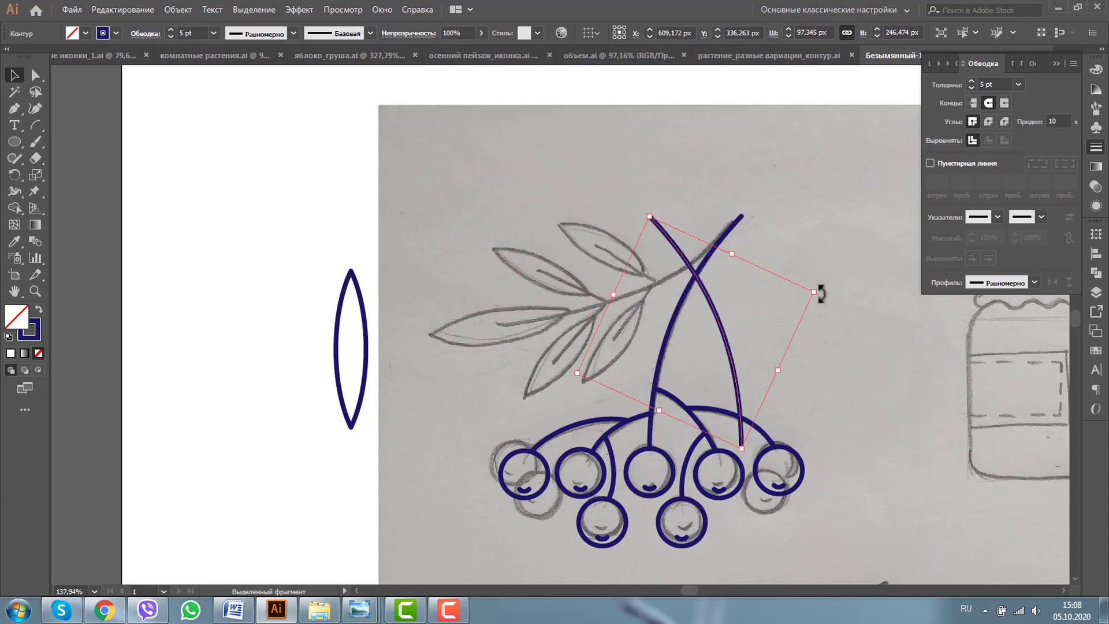
mouse_move(820, 308)
left_mouse_down()
mouse_move(694, 359)
mouse_move(614, 290)
left_mouse_up()
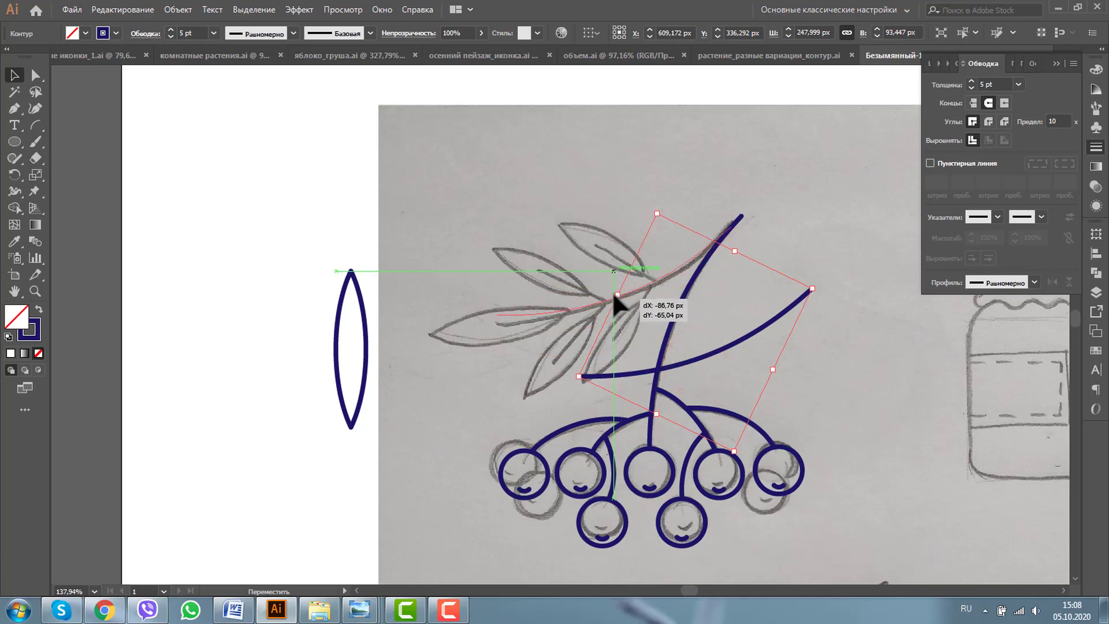
left_click_drag(614, 290, 618, 288)
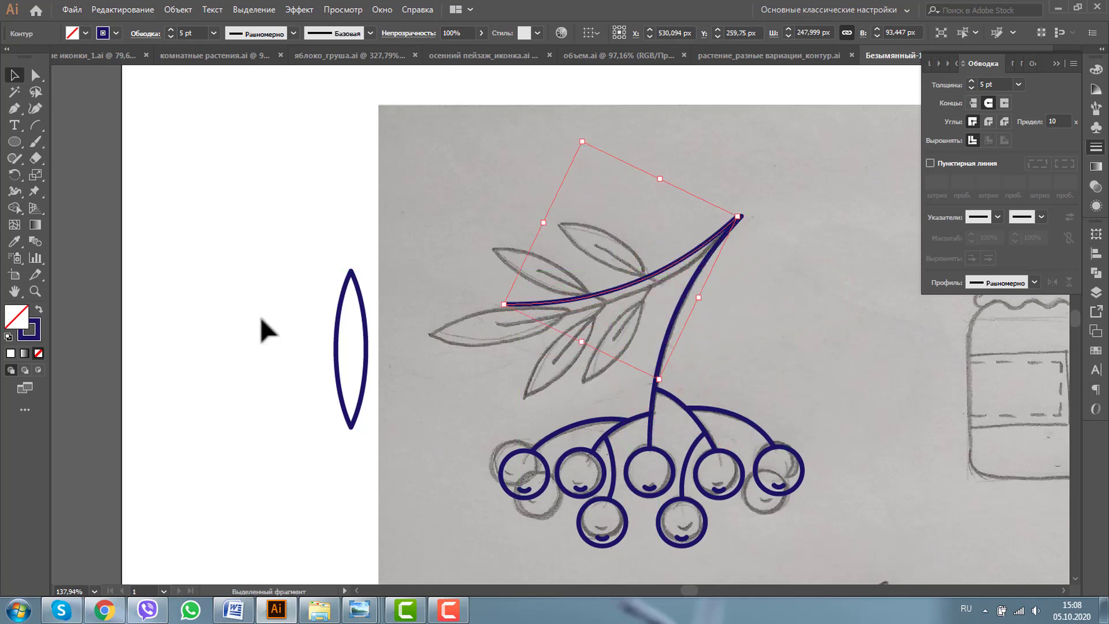
left_click(35, 291)
left_click(676, 197)
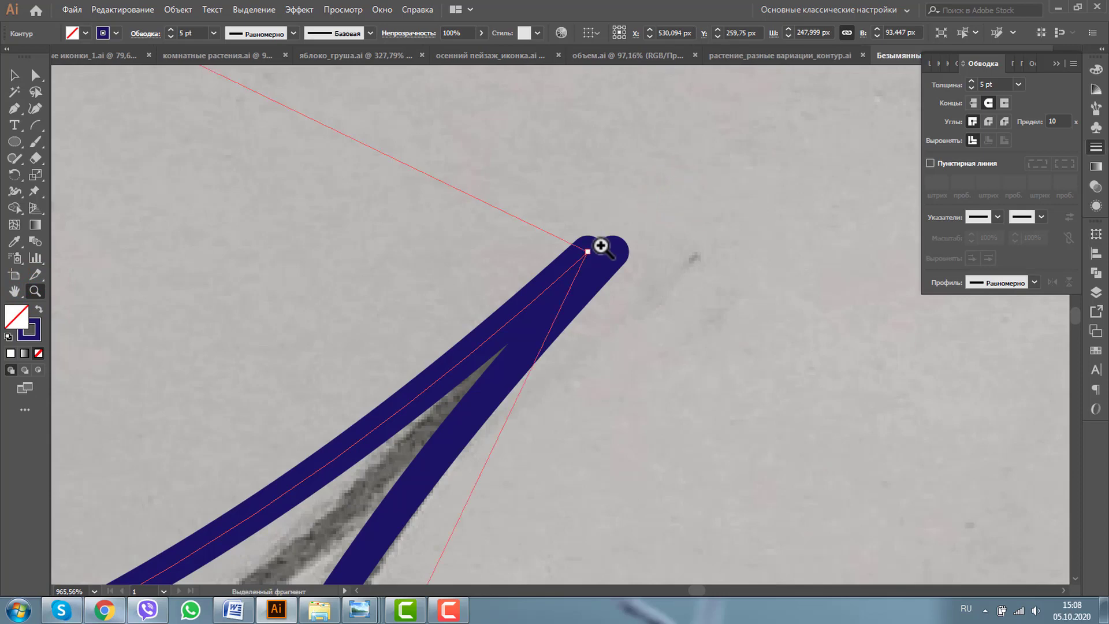
Step: In Outline view, nudge the side branch tip onto the main stem's top, then zoom back out
key("ctrl+y")
left_click(14, 75)
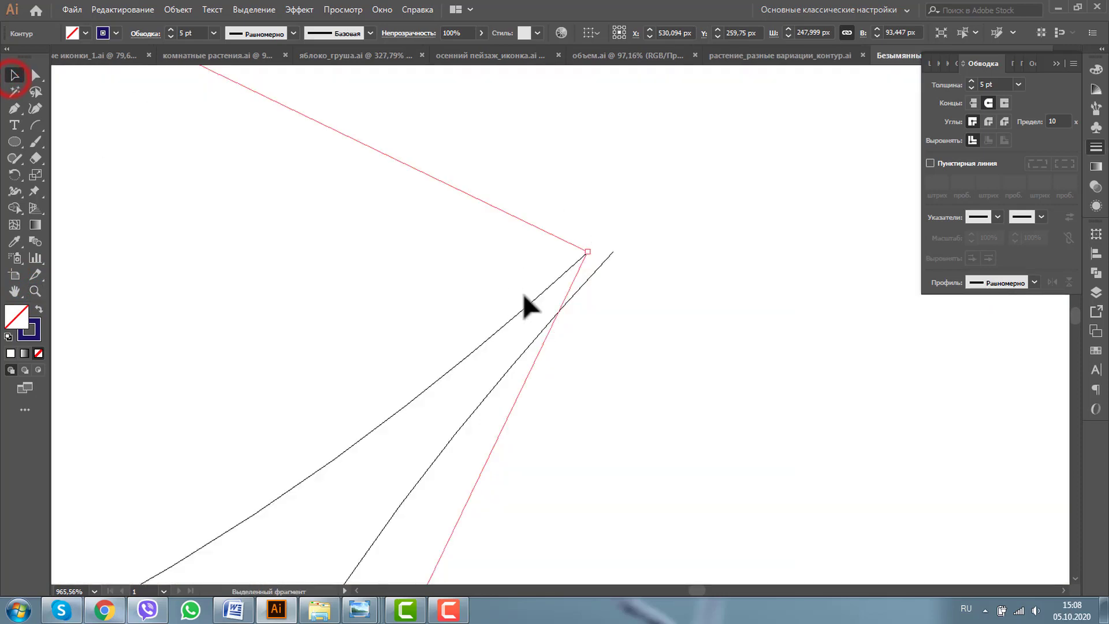
left_click_drag(532, 293, 553, 305)
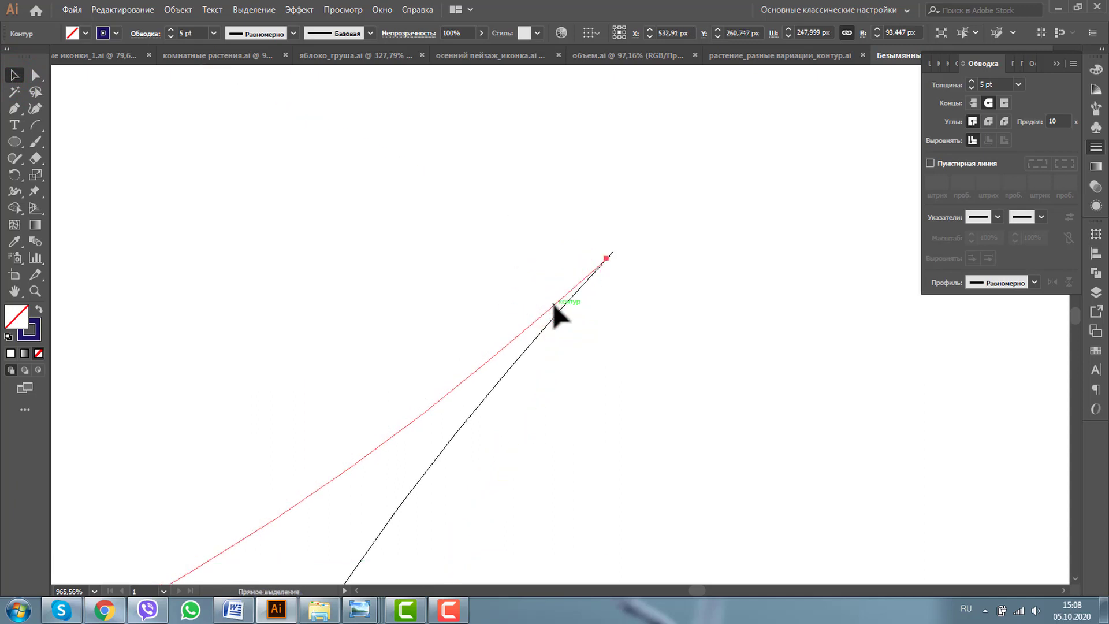
key("ctrl+y")
left_click(36, 292)
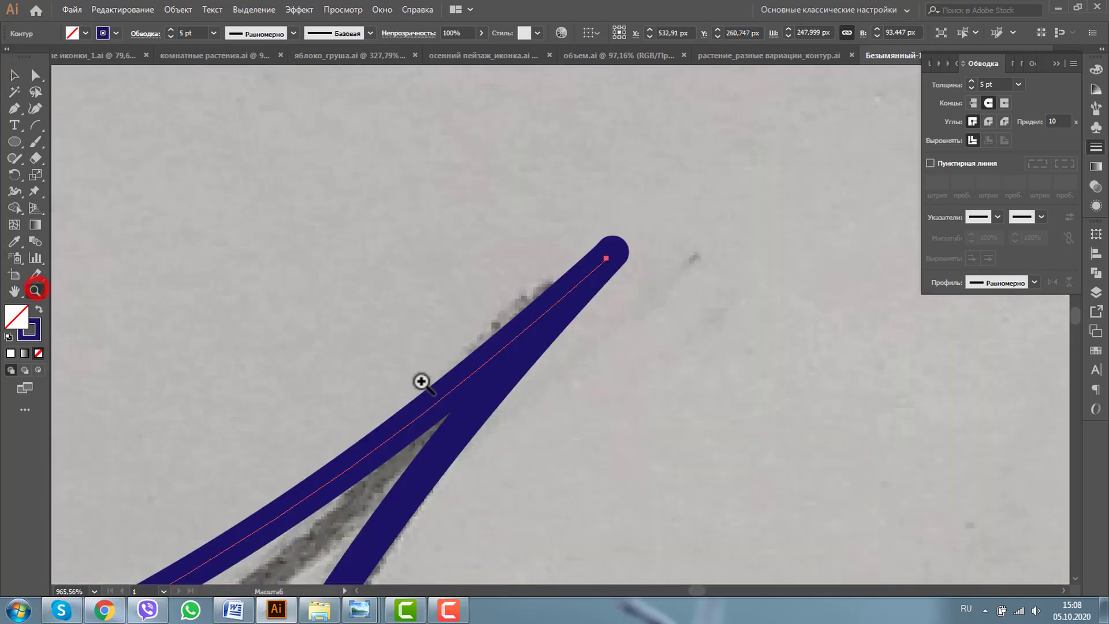
left_click(473, 387, "alt")
left_click(535, 385, "alt")
left_click(594, 382, "alt")
left_click(559, 300, "alt")
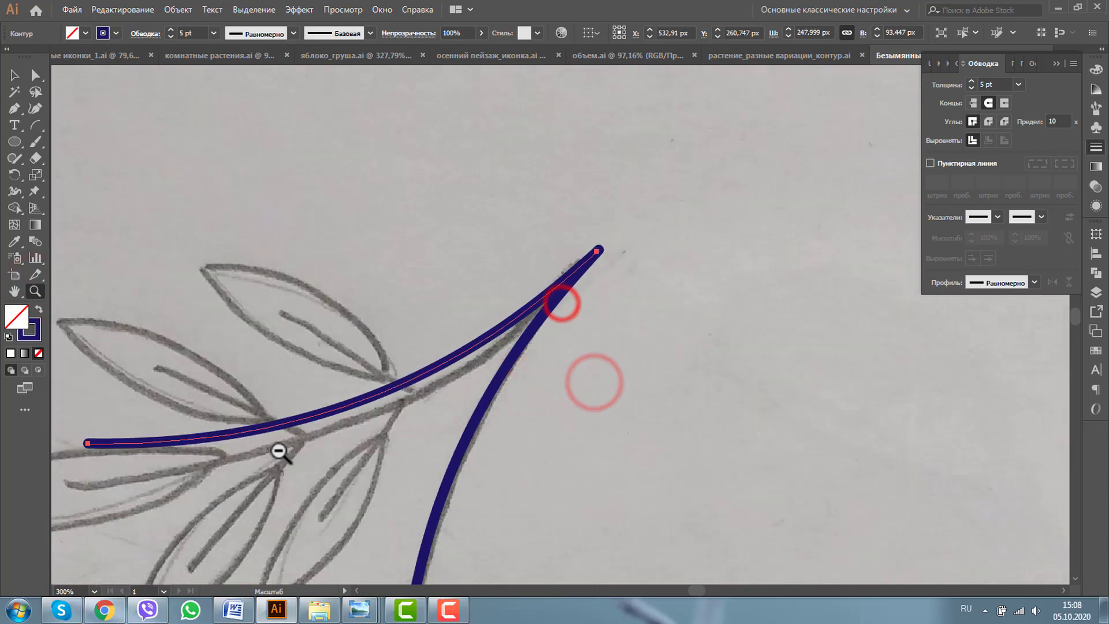
left_click(279, 451, "alt")
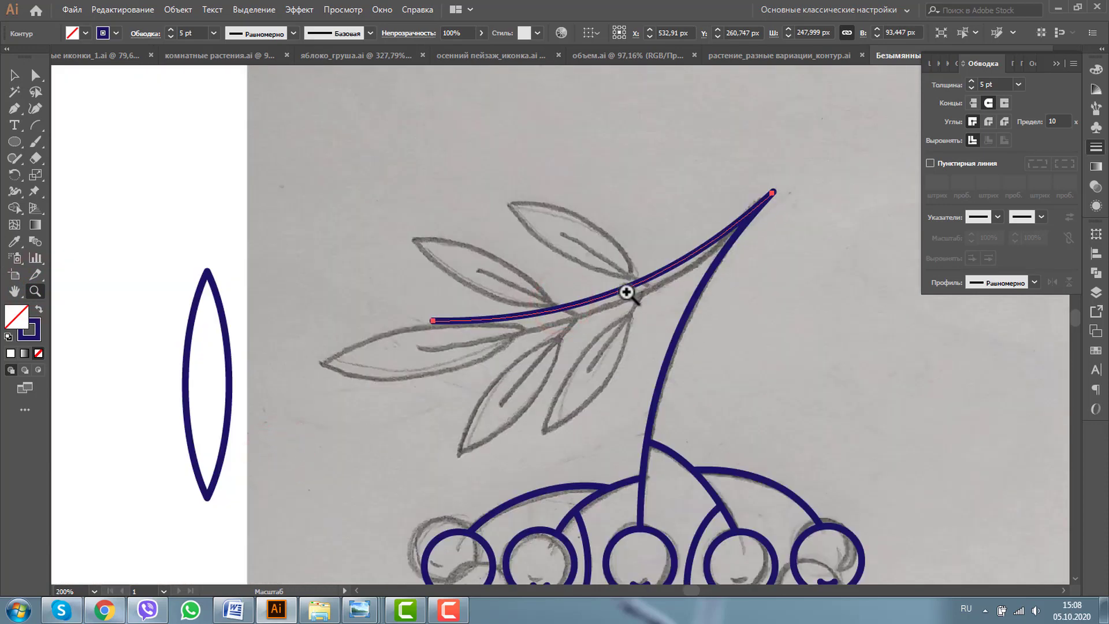
Step: Rotate the lens leaf nearly horizontal, shrink it, and move it onto the side branch
left_click(14, 75)
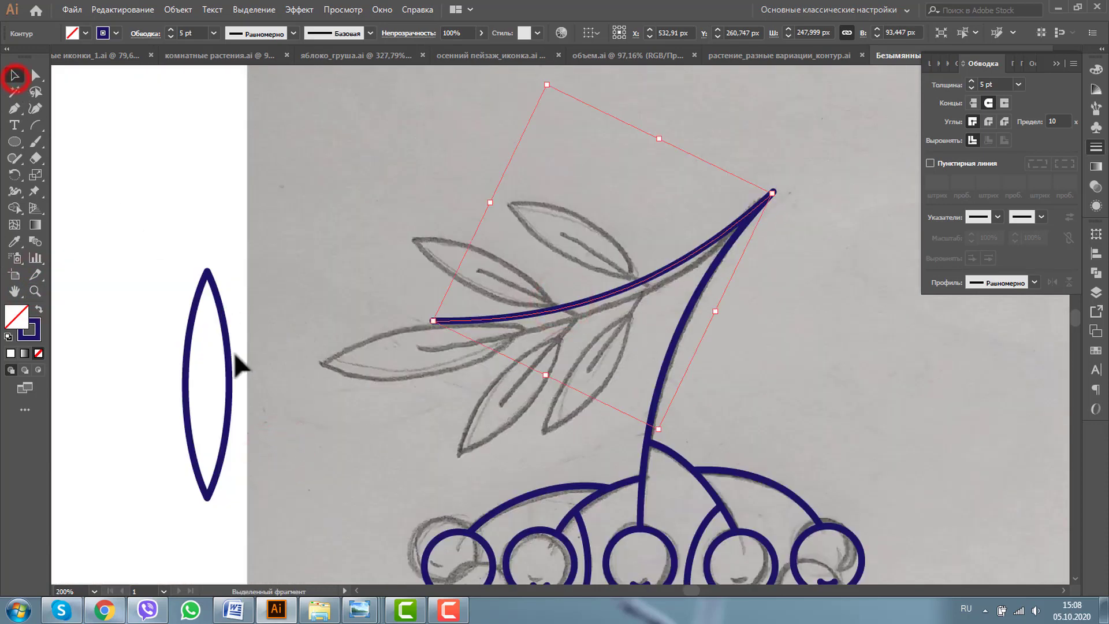
left_click(229, 354)
left_click_drag(231, 267, 252, 398)
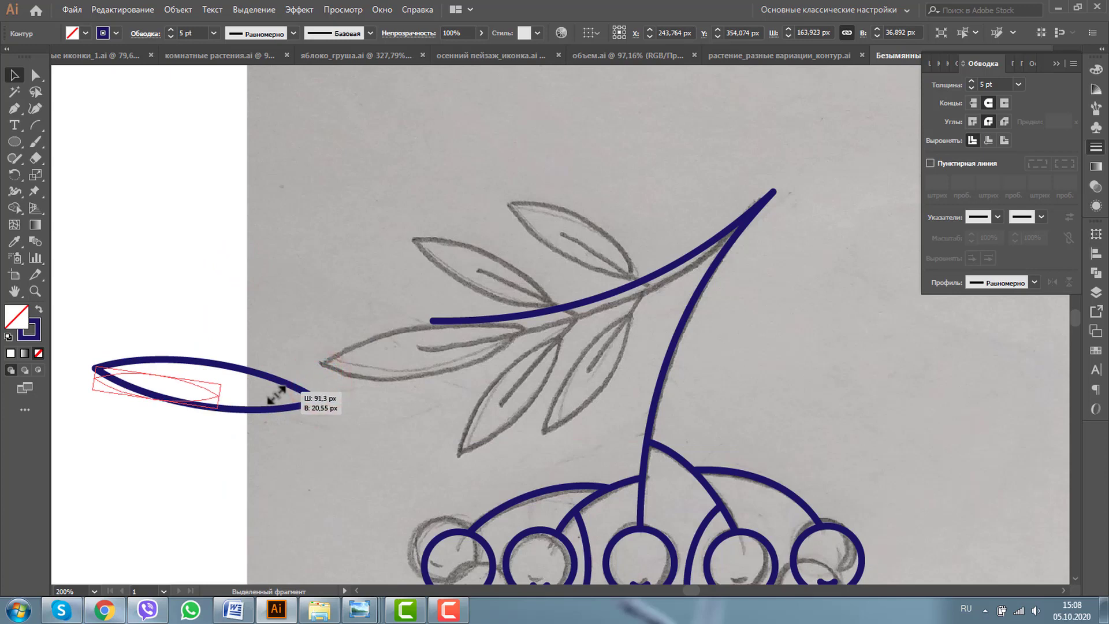
left_click_drag(322, 380, 220, 384)
mouse_move(148, 382)
left_mouse_down()
mouse_move(421, 310)
mouse_move(301, 275)
left_mouse_up()
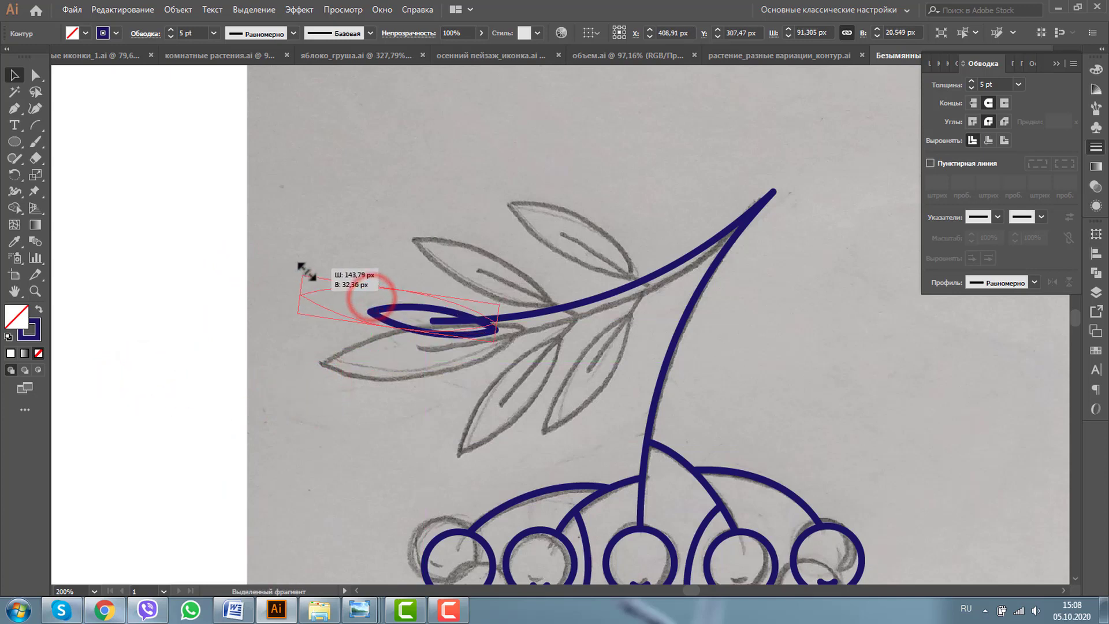
left_click_drag(509, 299, 507, 297)
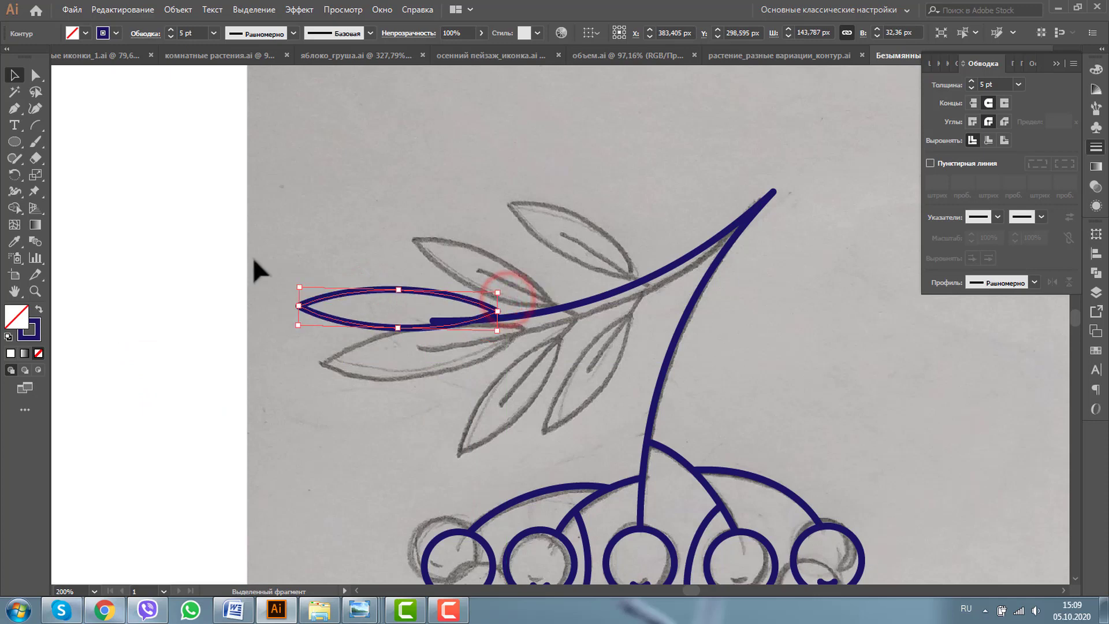
Step: Zoom in, then nudge and slightly rotate the leaf so its base sits on the branch tip
left_click(35, 292)
left_click_drag(240, 267, 528, 429)
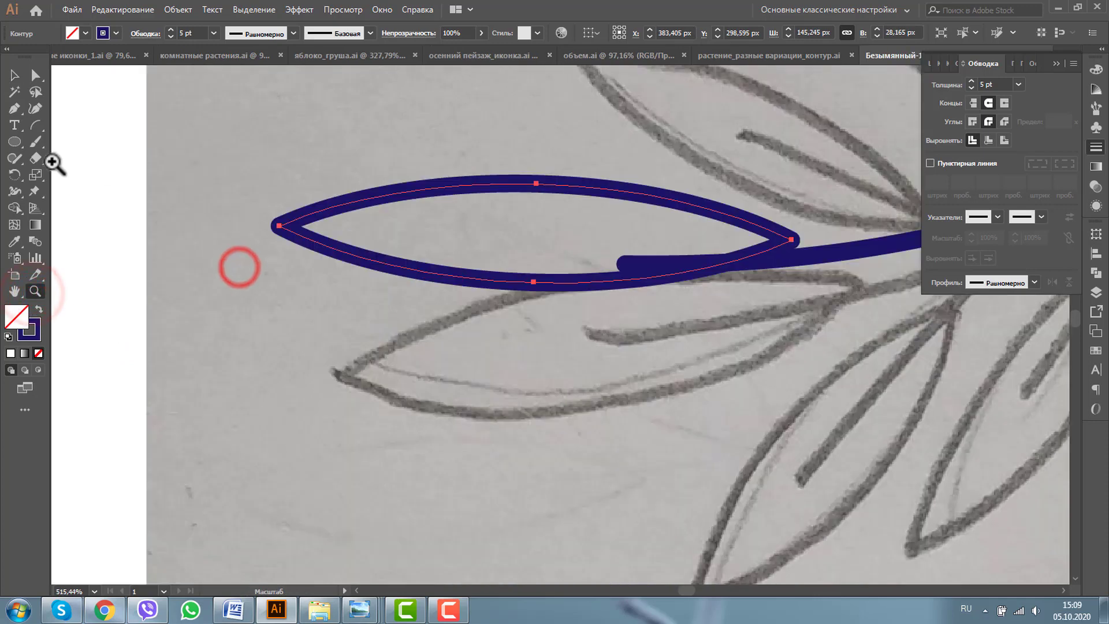
left_click(15, 75)
left_click_drag(430, 193, 443, 203)
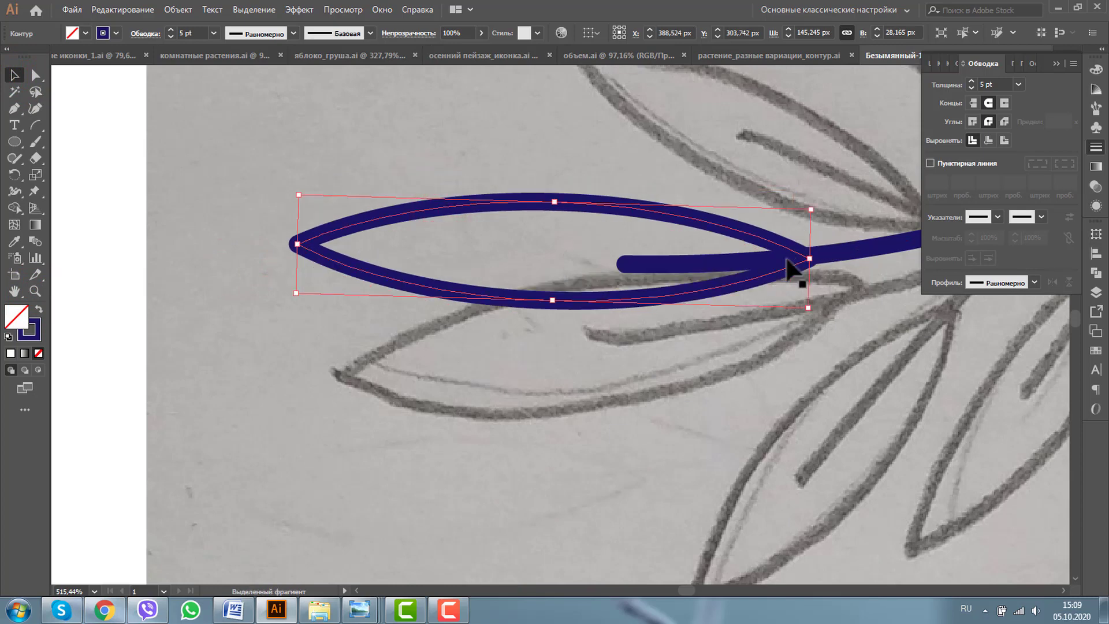
left_click_drag(817, 206, 816, 203)
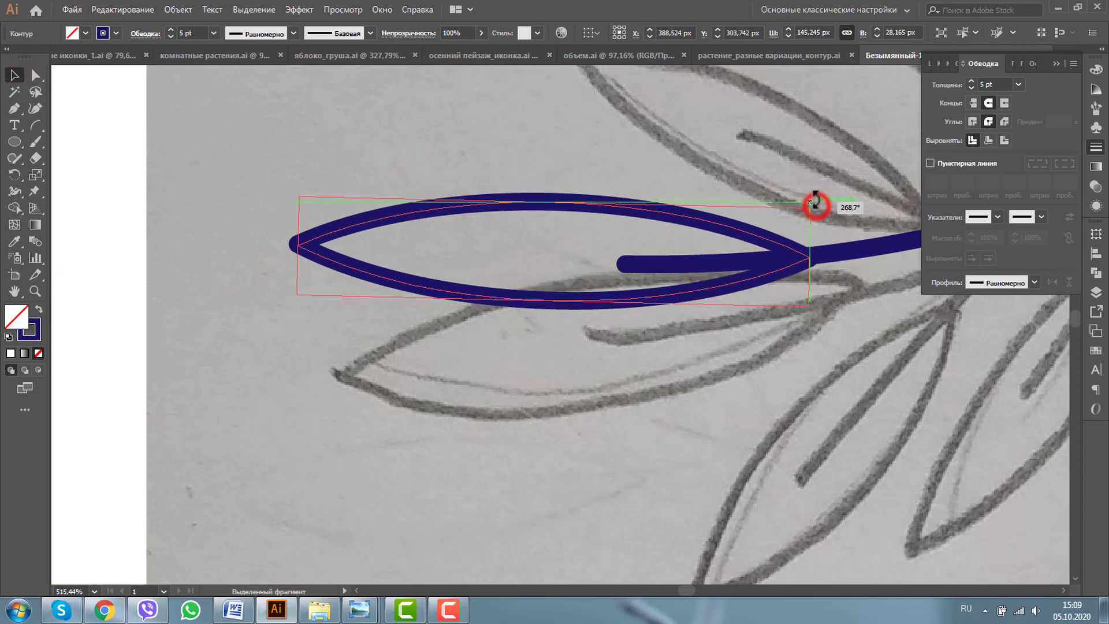
left_click(680, 150)
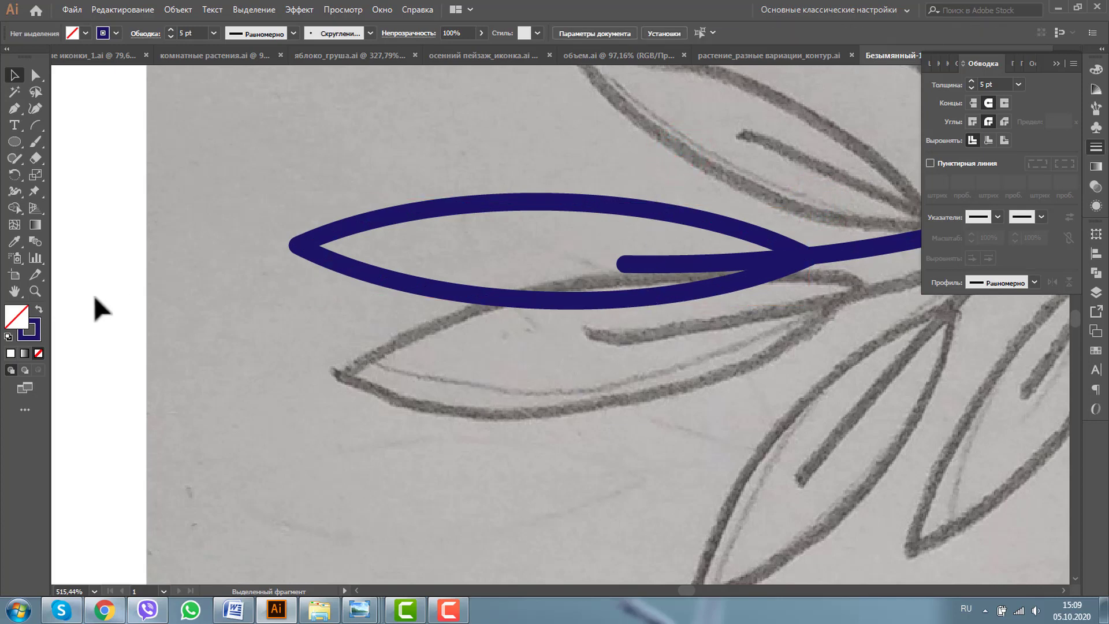
left_click(36, 291)
Step: Alt-drag a copy of the lens leaf up onto the upper sketched leaf
left_click(765, 317, "alt")
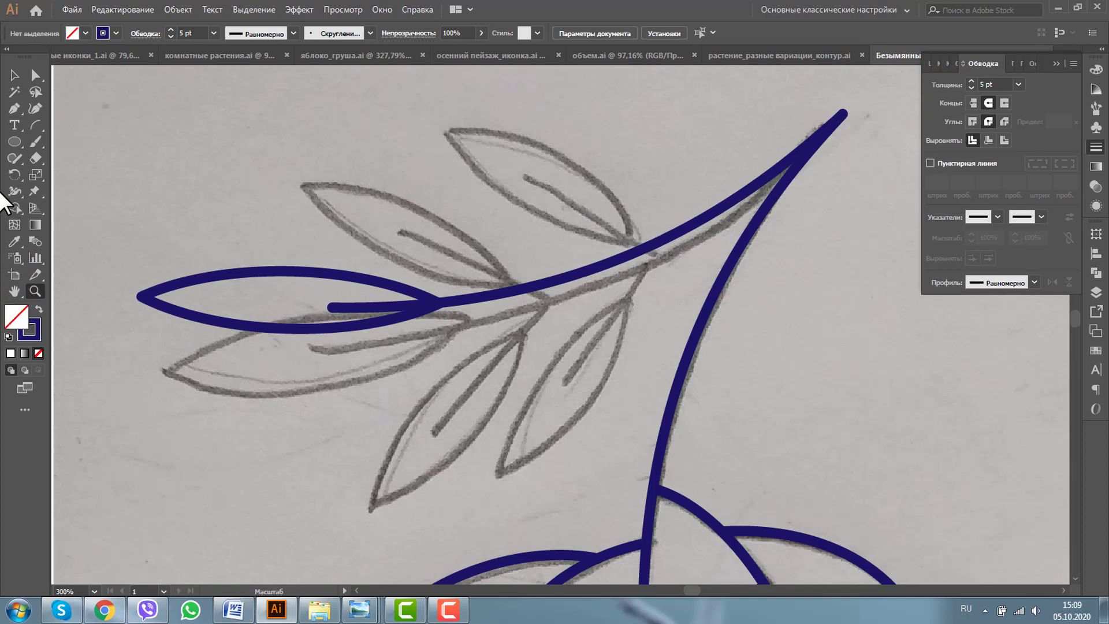
left_click(12, 74)
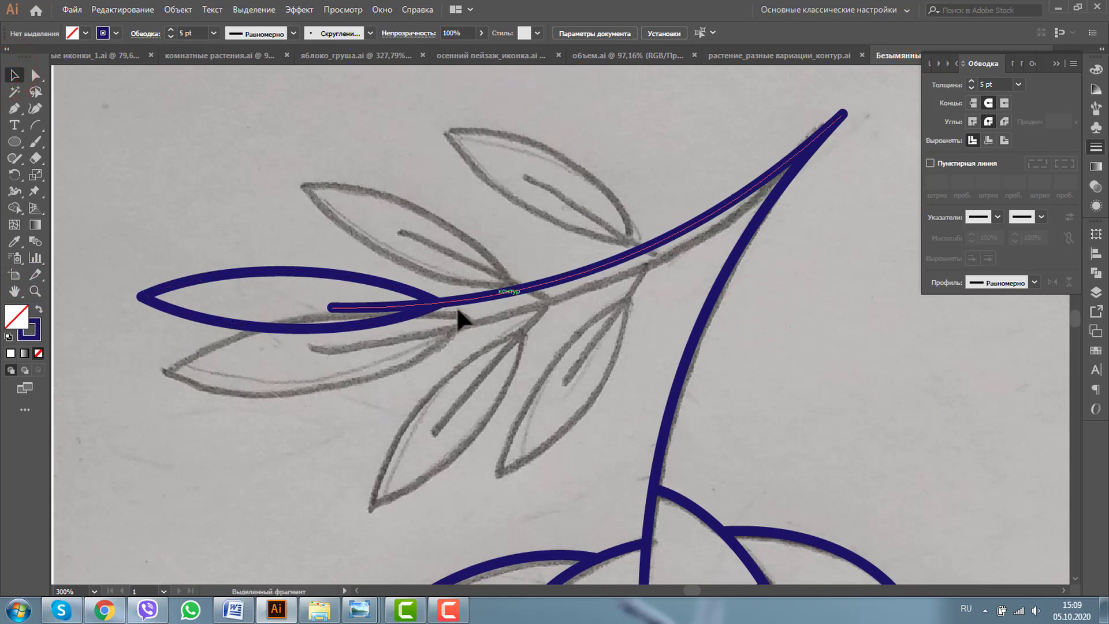
mouse_move(292, 273)
left_mouse_down()
mouse_move(436, 157)
mouse_move(429, 138)
left_mouse_up()
Step: Draw a straight horizontal vein line across the copied leaf with the Line Segment tool
left_click(32, 120)
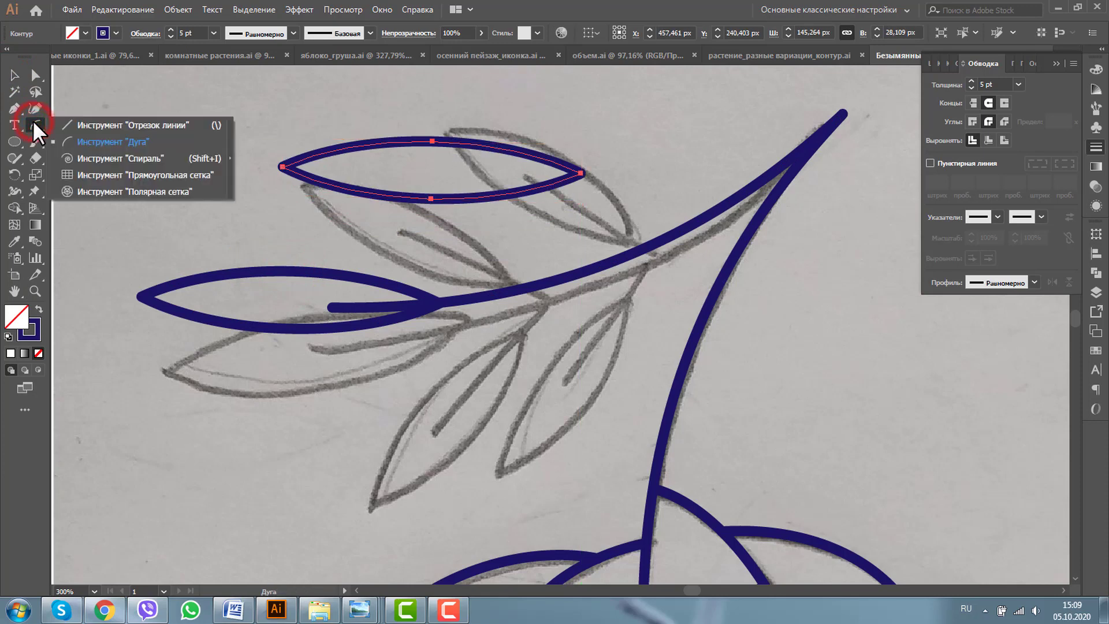
left_click(133, 124)
left_click_drag(433, 170, 692, 170)
left_click(35, 291)
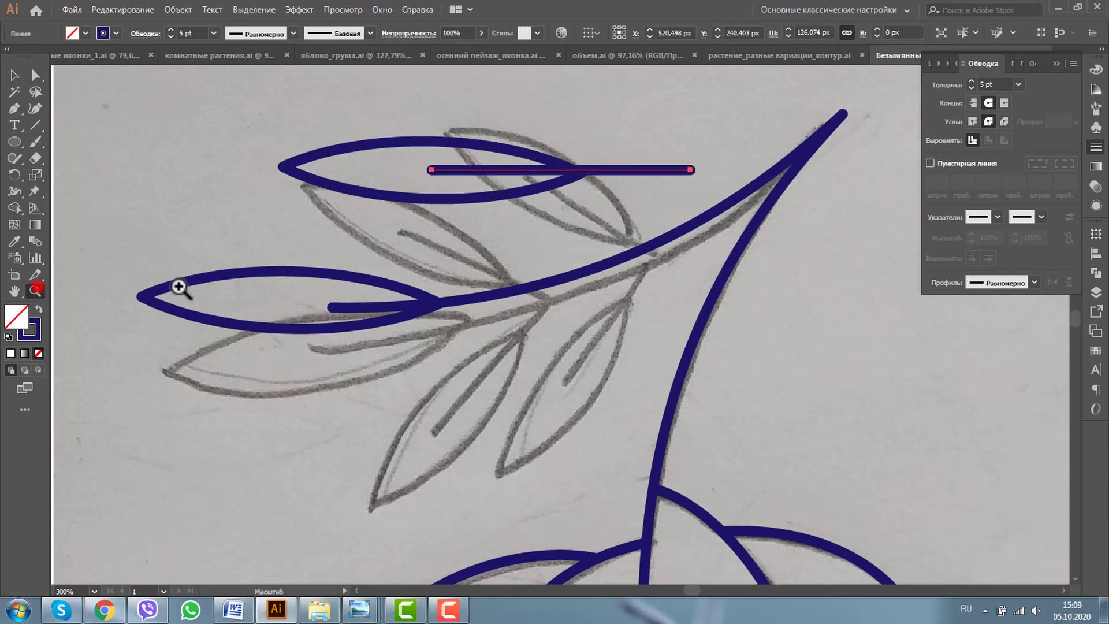
left_click_drag(254, 112, 657, 243)
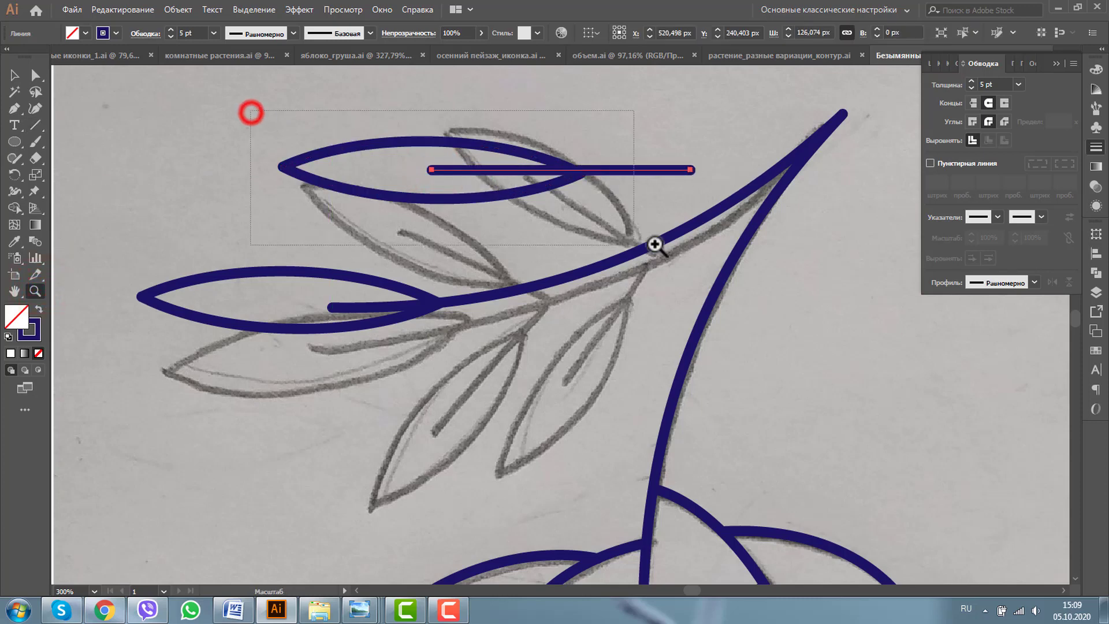
Step: Rotate the copied leaf so it lies level, then zoom out to the whole branch
key("v")
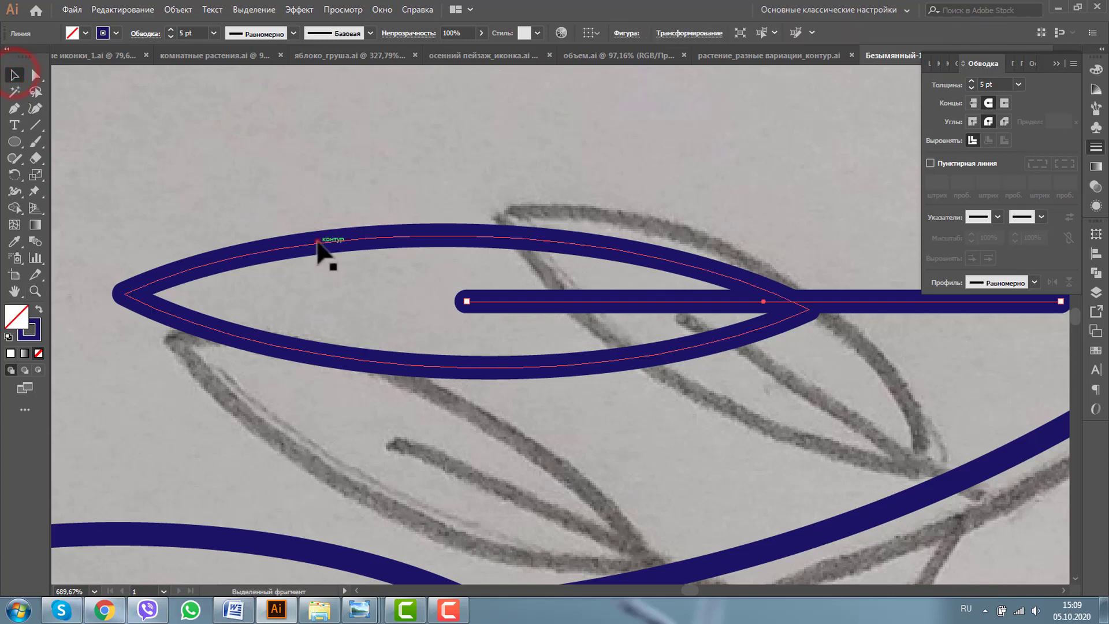
left_click(317, 241)
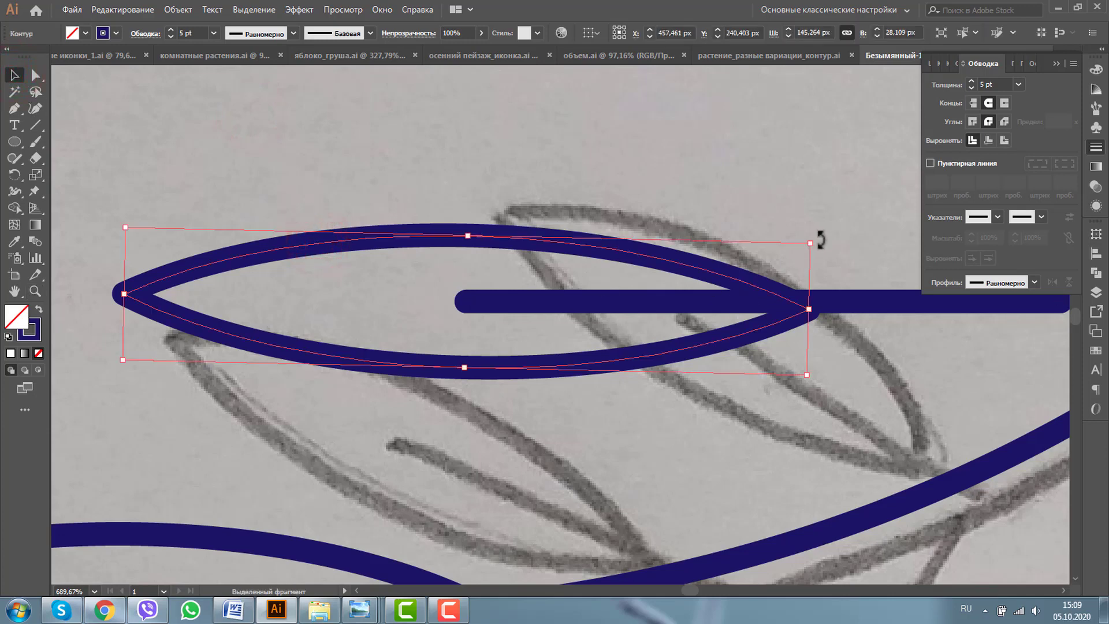
left_click_drag(820, 240, 817, 229)
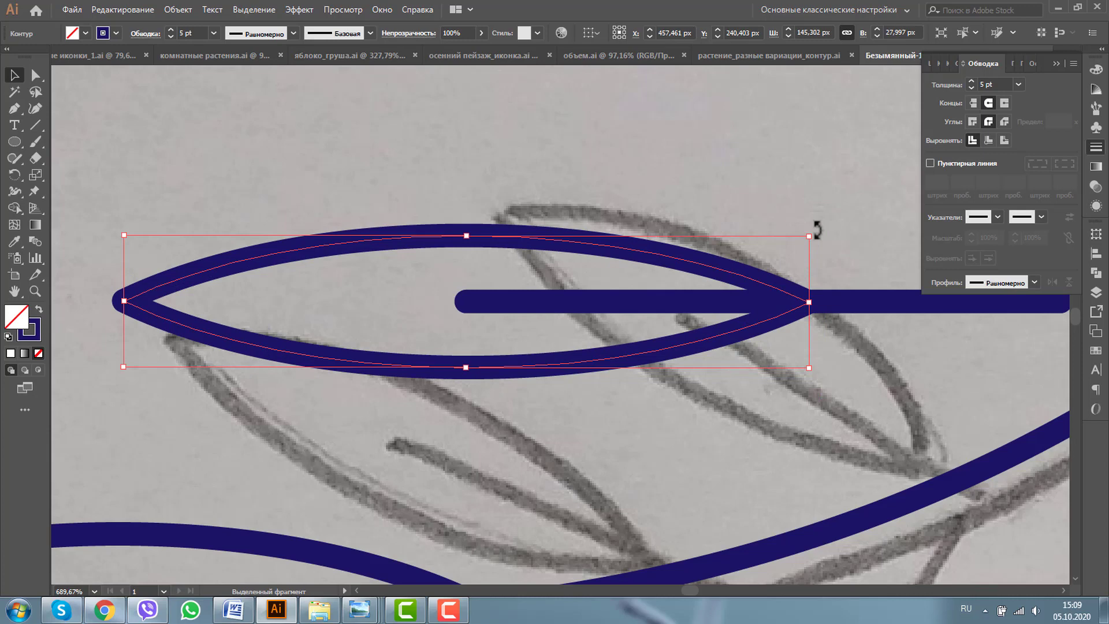
left_click(34, 293)
left_click(436, 317, "alt")
left_click(601, 337, "alt")
left_click(739, 379, "alt")
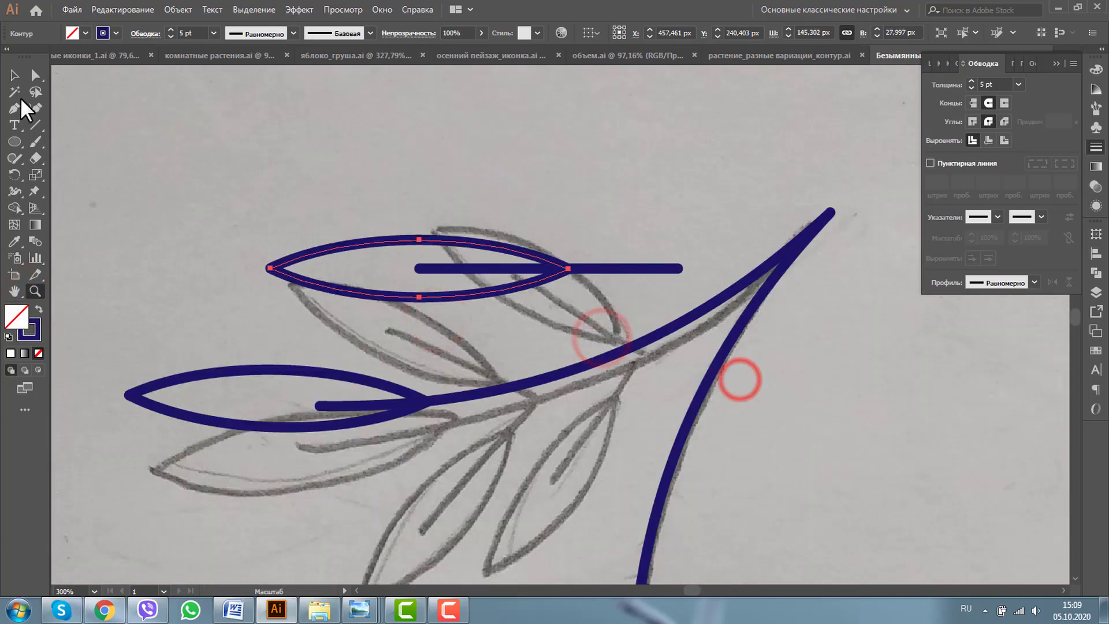
Step: Drag the vein's right anchor left to just past the leaf tip, then select leaf and vein
left_click(14, 75)
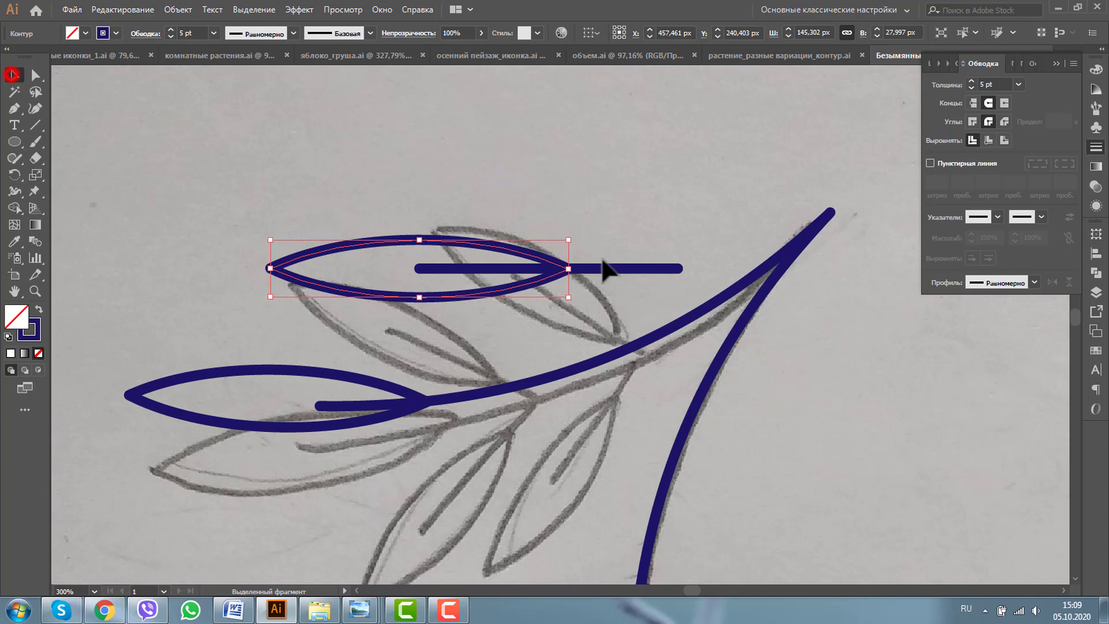
left_click(631, 268)
left_click(35, 75)
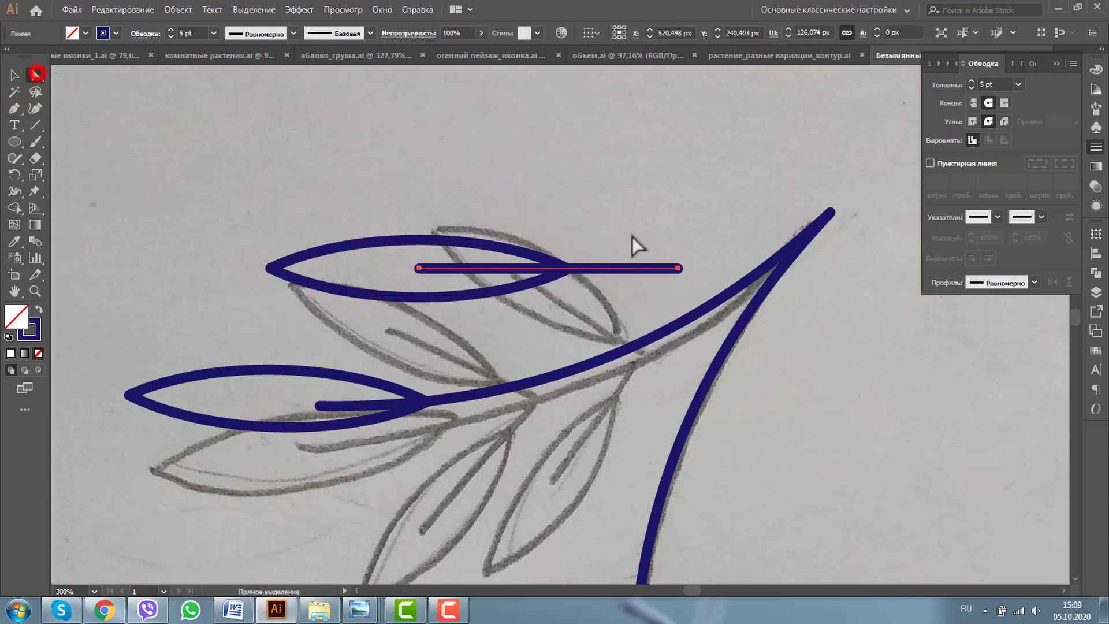
left_click(679, 269)
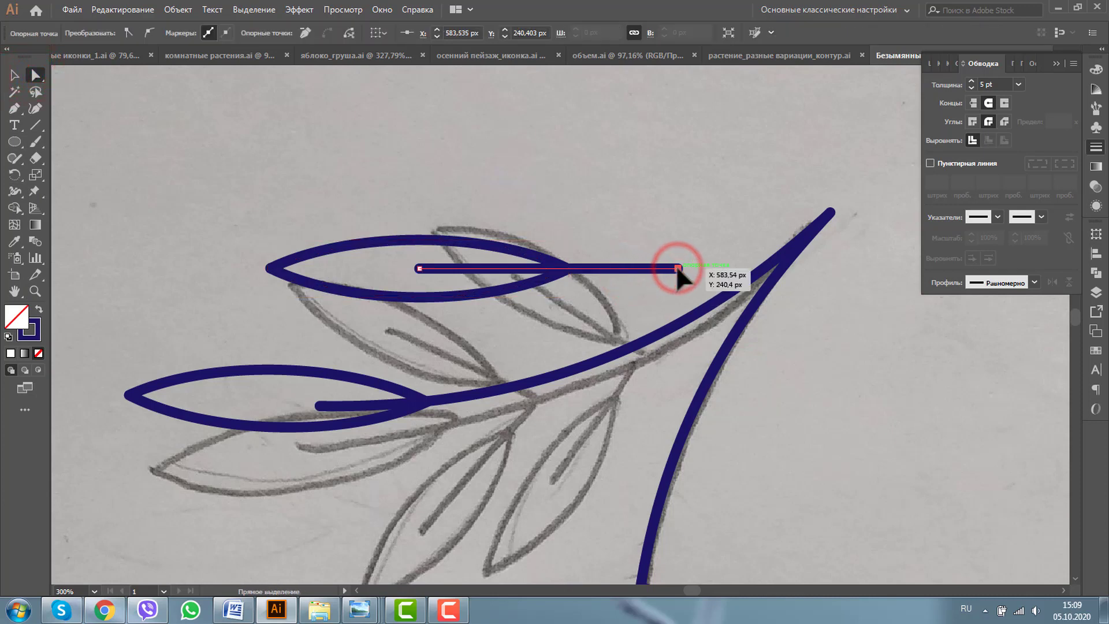
left_click_drag(679, 269, 626, 268)
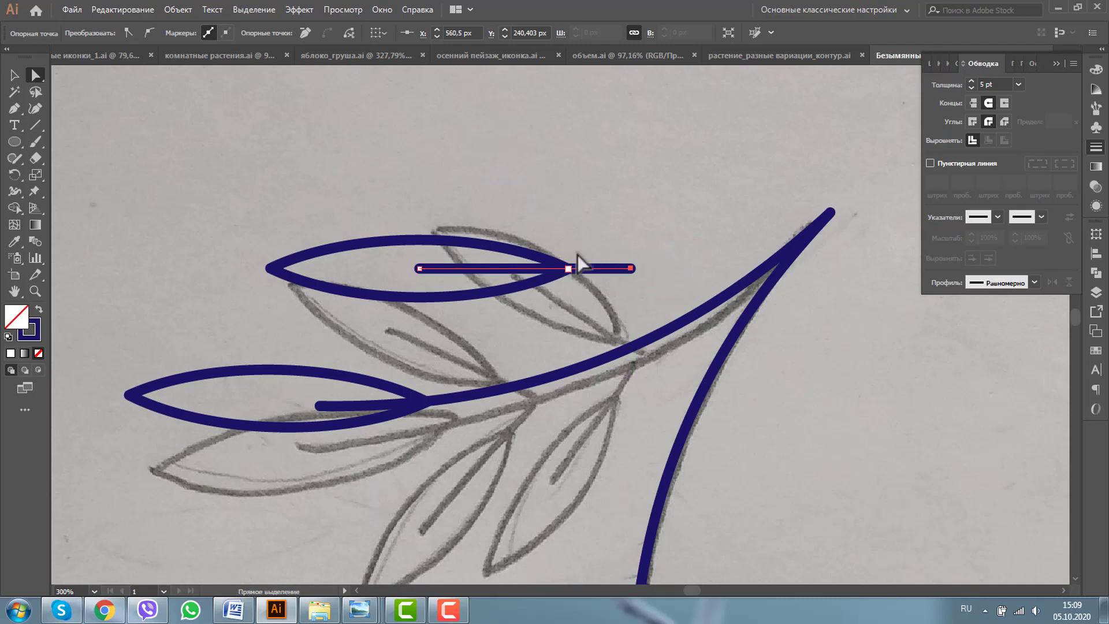
left_click(13, 77)
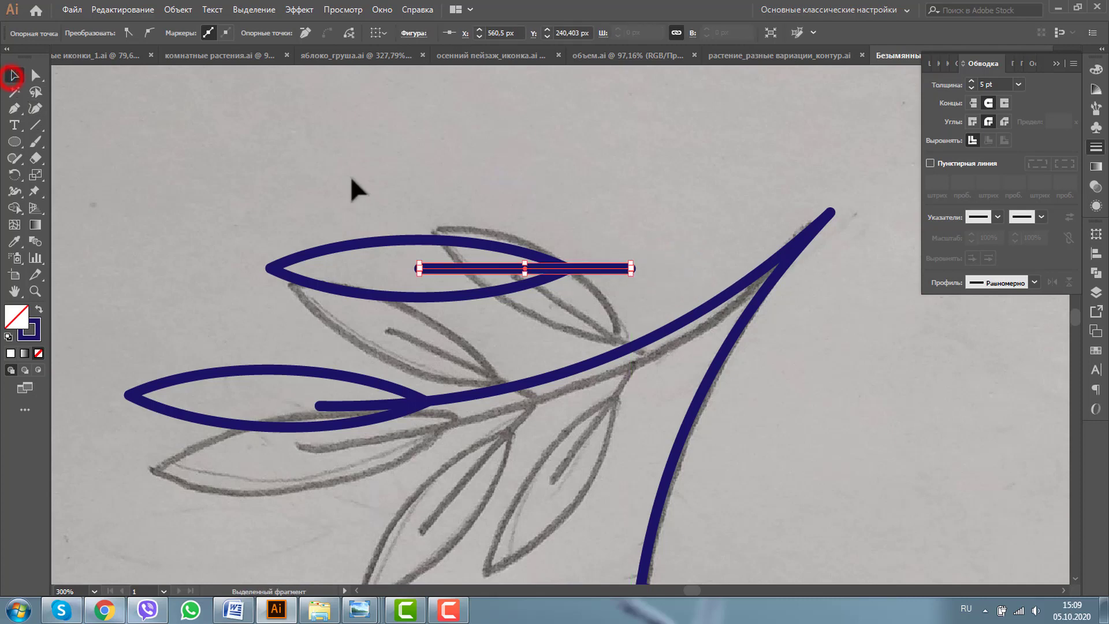
left_click_drag(357, 185, 564, 333)
Step: Group leaf and vein, then tilt, shrink and place the group on the upper-left sketched leaf
key("ctrl+g")
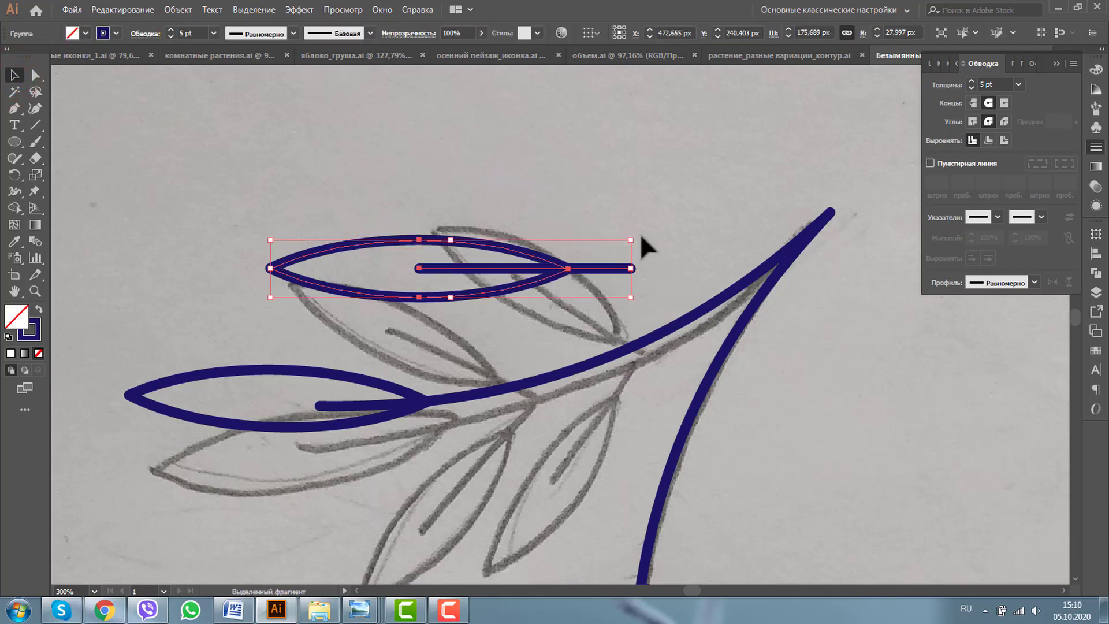
left_click_drag(638, 235, 653, 310)
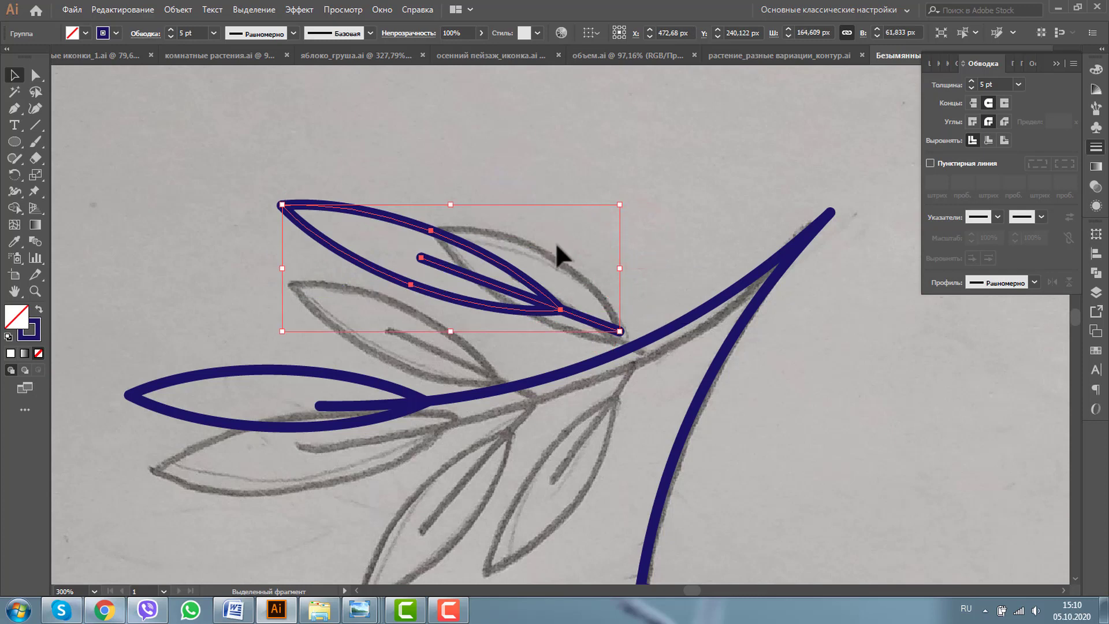
left_click_drag(623, 203, 596, 213)
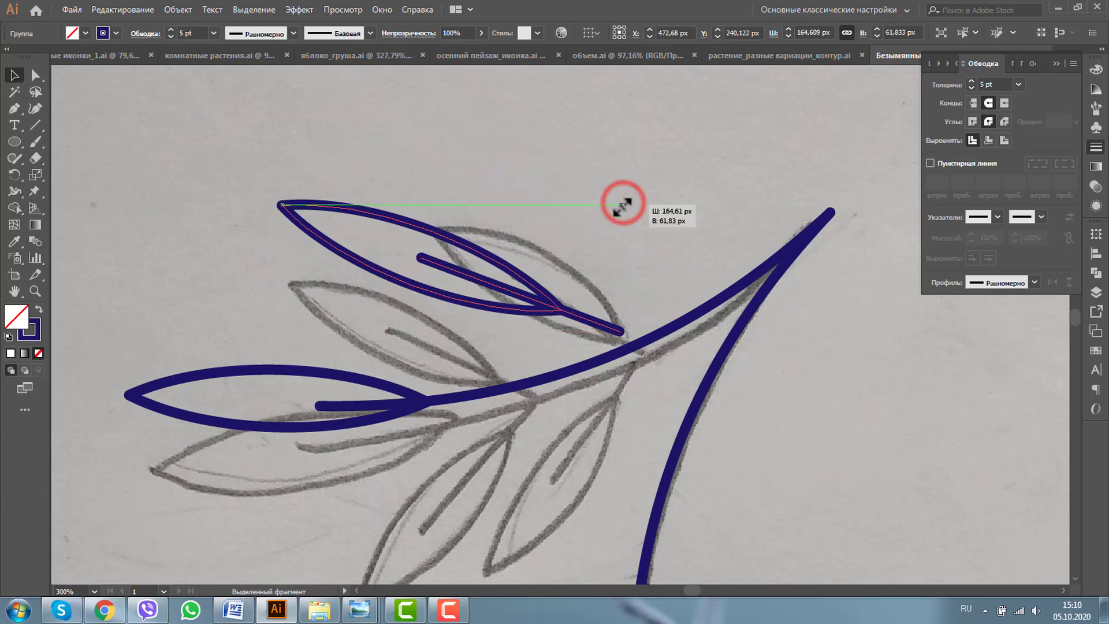
left_click_drag(372, 226, 319, 276)
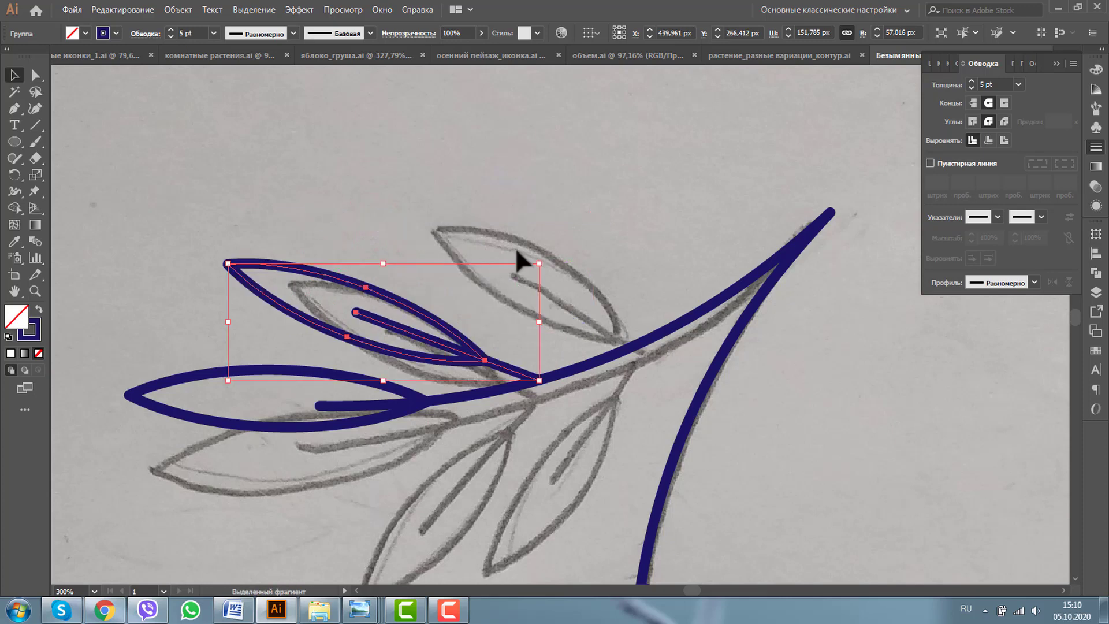
left_click_drag(541, 263, 540, 255)
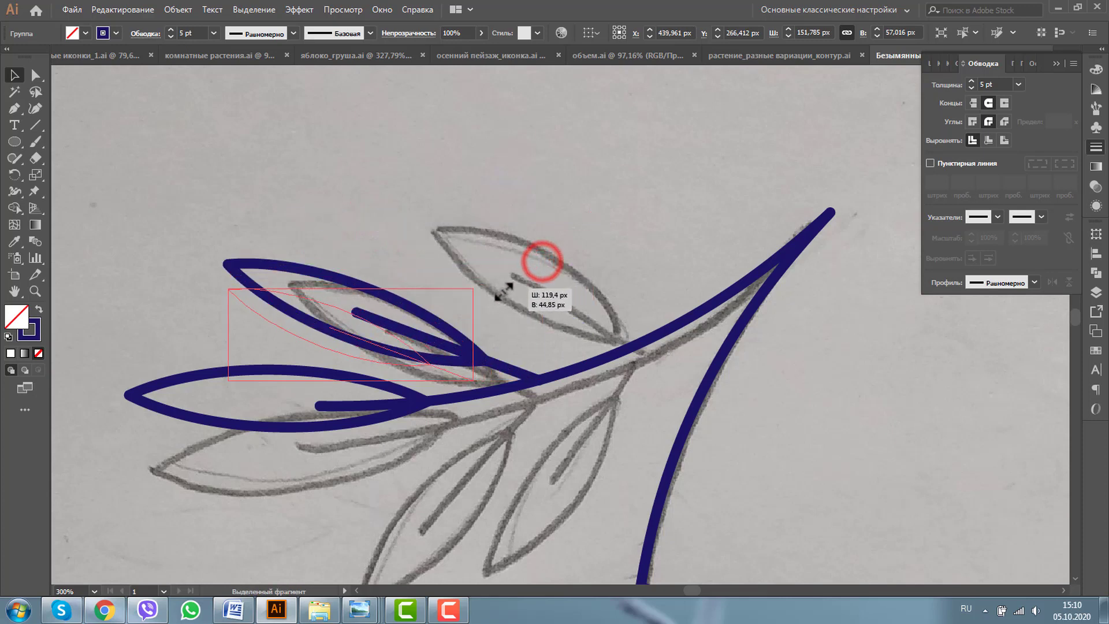
left_click_drag(393, 290, 405, 275)
Step: Alt-drag a copy of the veined leaf onto the neighbouring sketched leaf and select both
left_click(344, 168)
left_click_drag(324, 287, 442, 254)
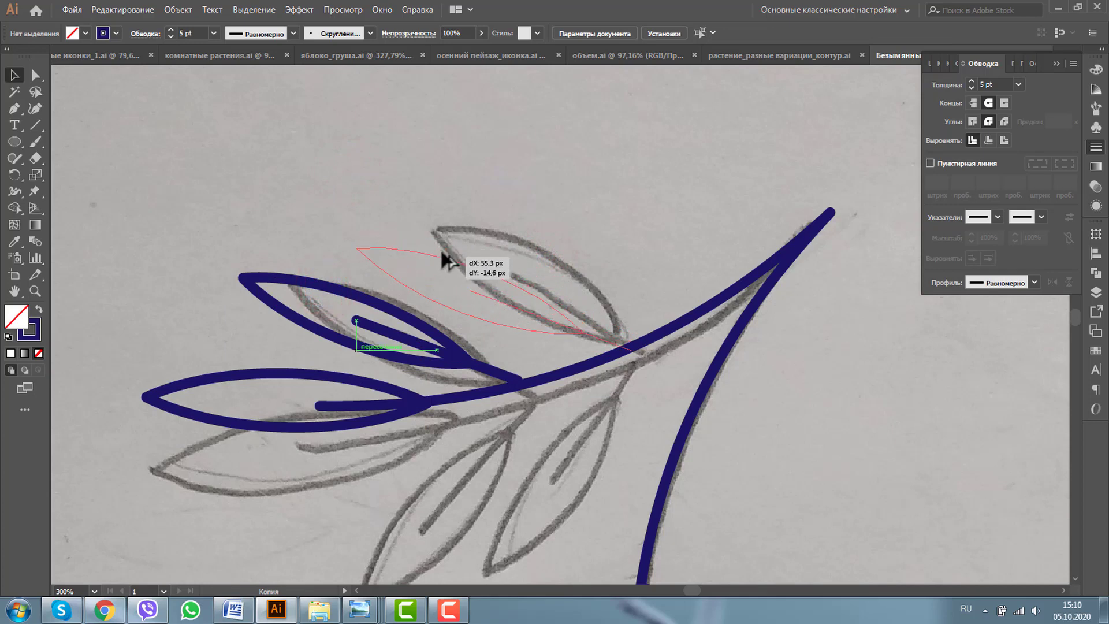
left_click_drag(442, 253, 440, 248)
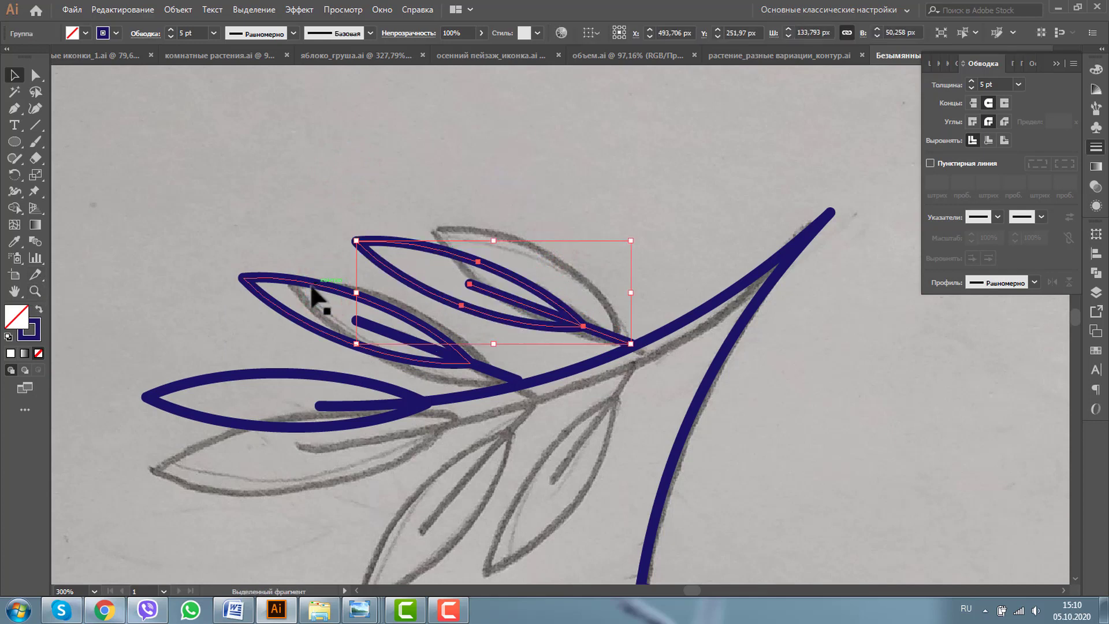
left_click(294, 280, "shift")
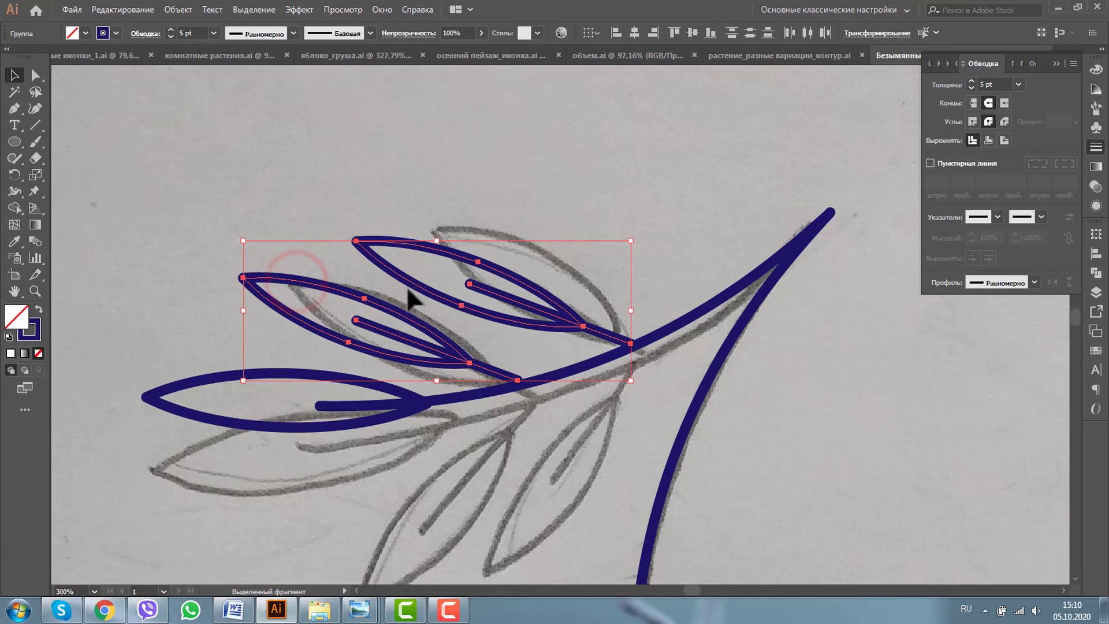
Step: Reflect a horizontal copy of both leaves, move it below the stem, and rotate it up-right
right_click(395, 273)
mouse_move(456, 398)
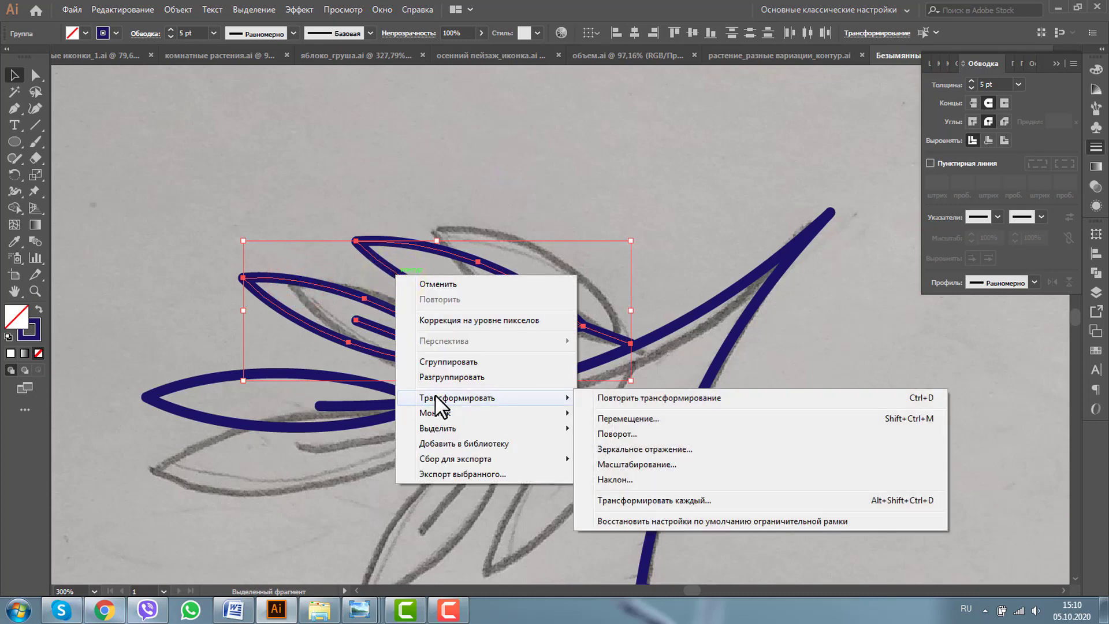
left_click(605, 447)
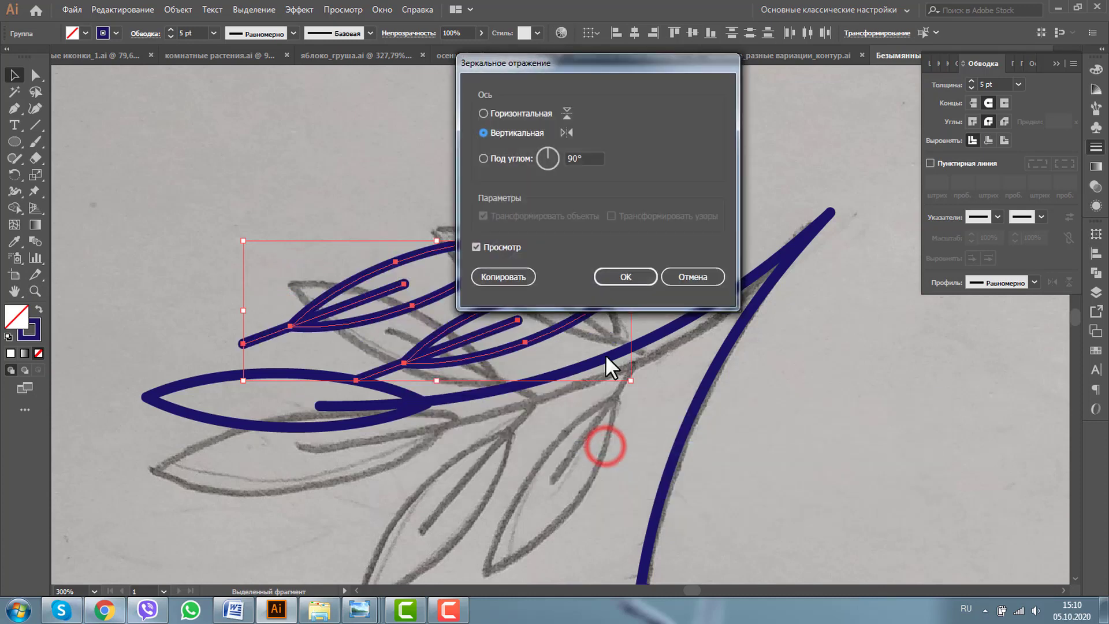
left_click(514, 113)
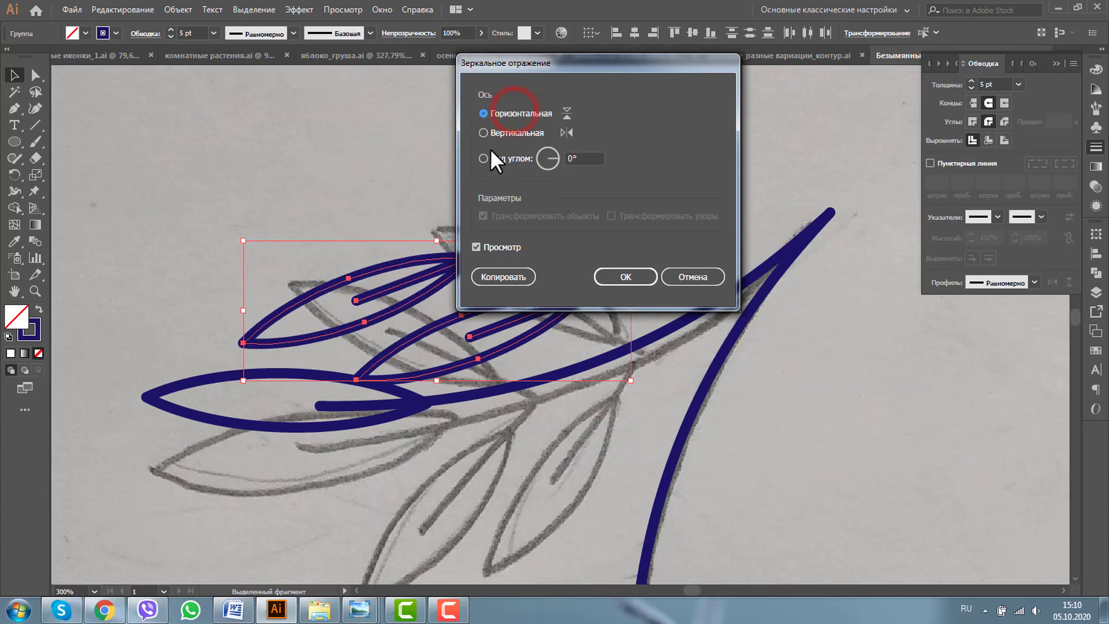
left_click(491, 276)
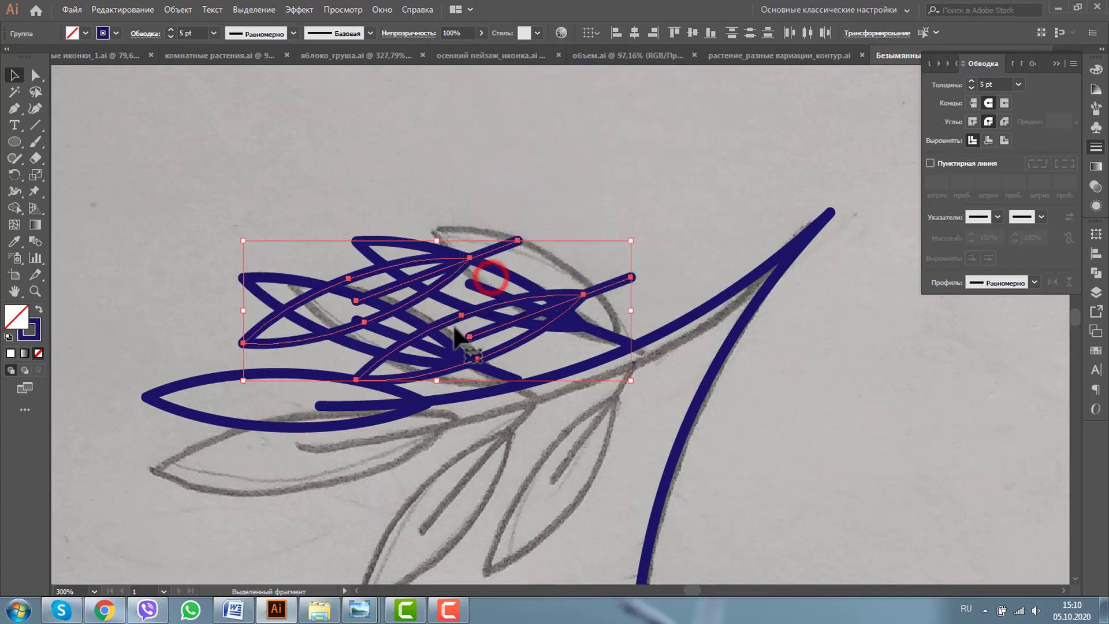
left_click_drag(423, 263, 451, 451)
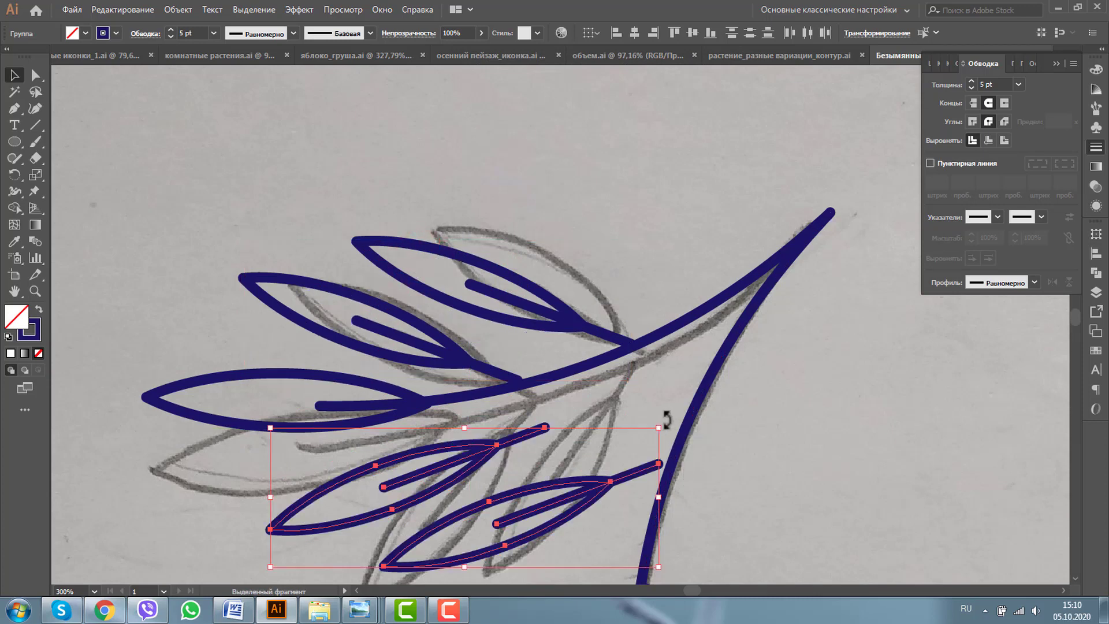
left_click_drag(666, 420, 639, 362)
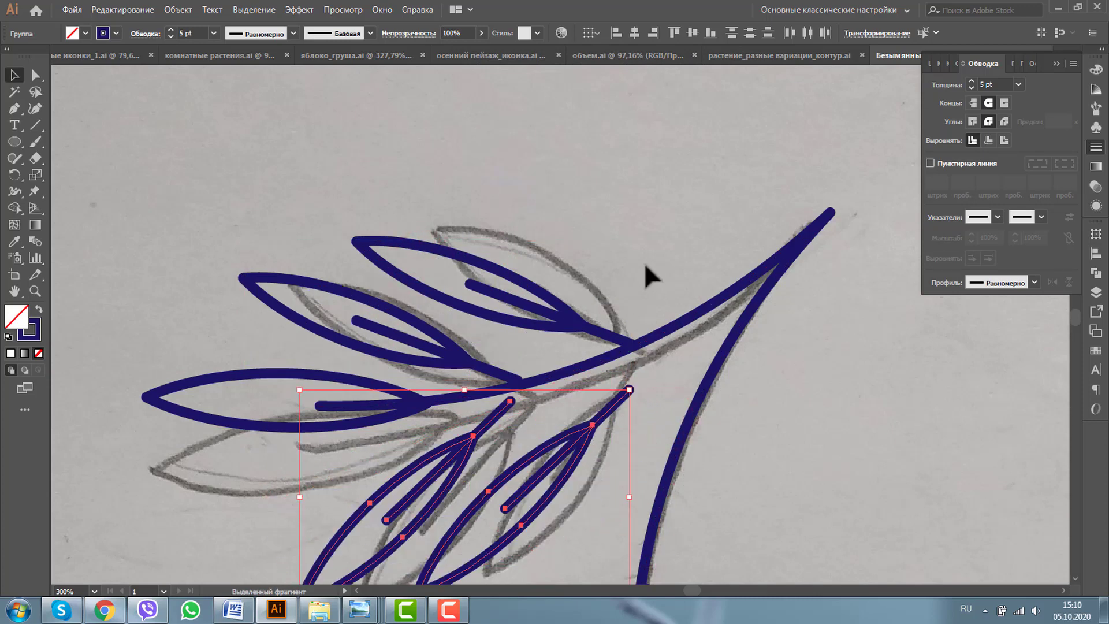
left_click(680, 220)
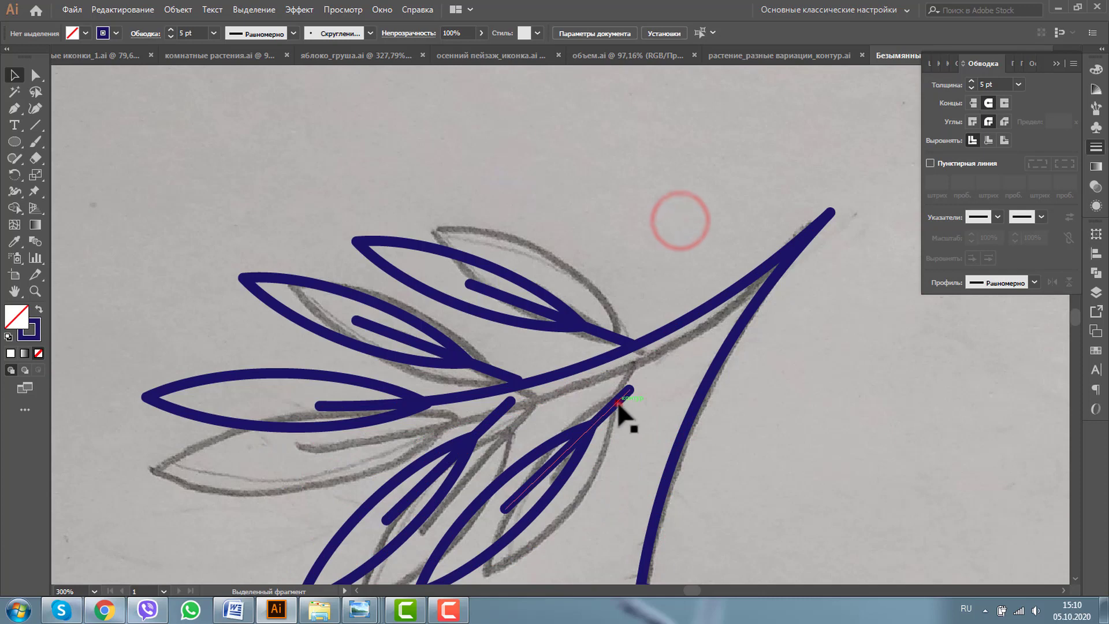
Step: Move the lower leaf group so its tip meets the stem, and zoom into the junction
left_click_drag(618, 403, 627, 359)
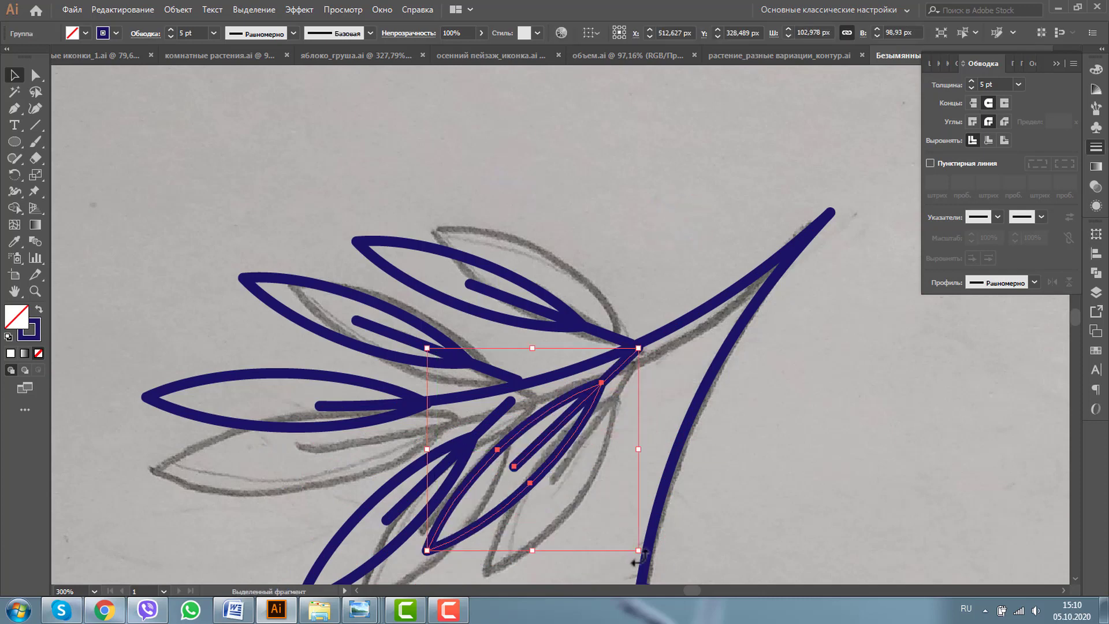
left_click(641, 339)
left_click(396, 478)
left_click(519, 396)
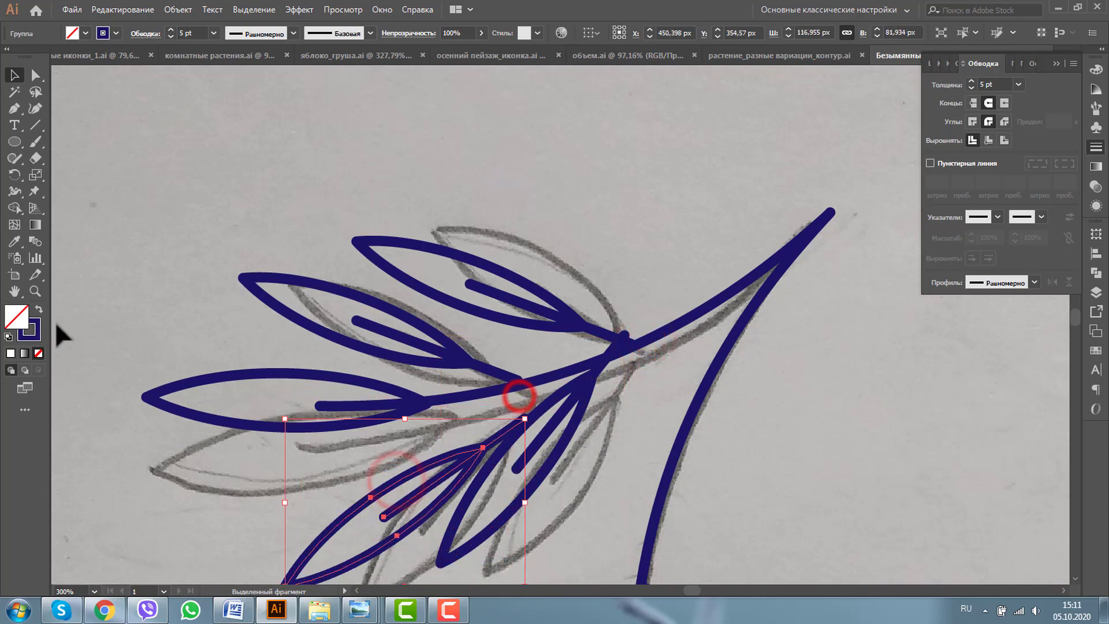
left_click(35, 291)
left_click_drag(211, 208, 687, 432)
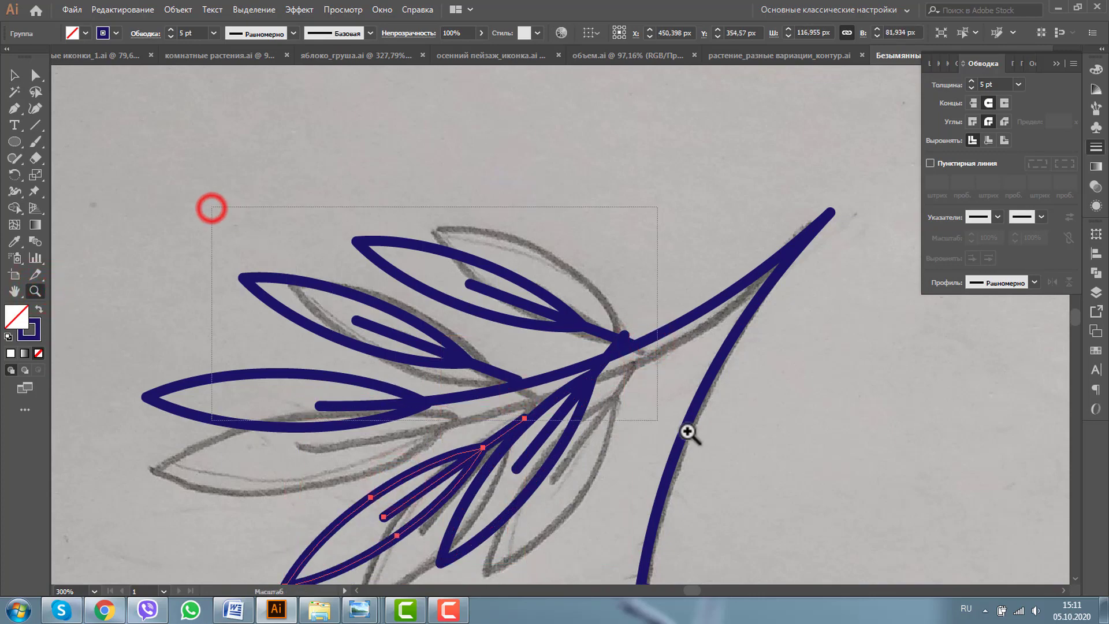
left_click_drag(595, 402, 738, 497)
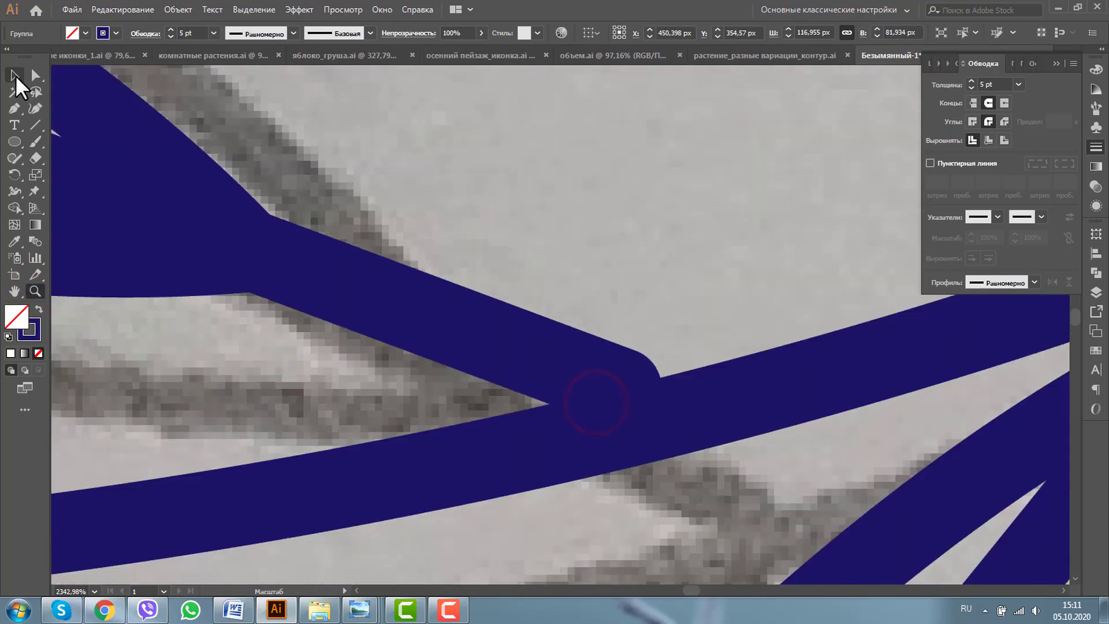
Step: Nudge the stem and upper-left branch paths so they meet cleanly at their junctions
left_click(15, 75)
left_click_drag(345, 287, 373, 319)
left_click(14, 290)
mouse_move(179, 487)
left_mouse_down()
mouse_move(501, 244)
mouse_move(299, 299)
mouse_move(389, 241)
left_mouse_up()
left_click(14, 74)
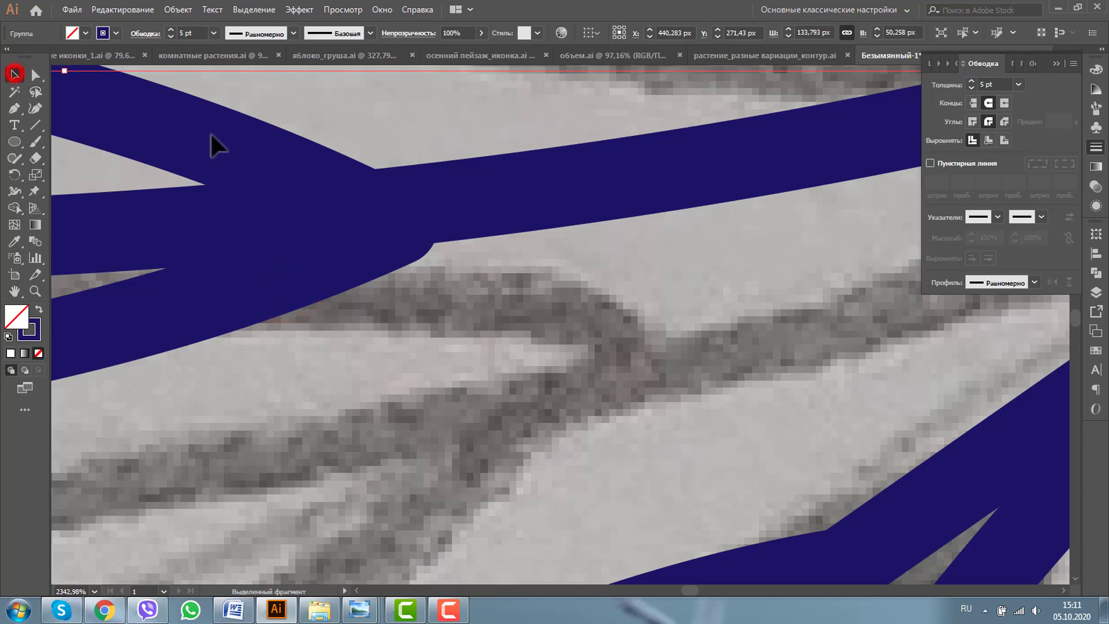
left_click_drag(215, 147, 222, 142)
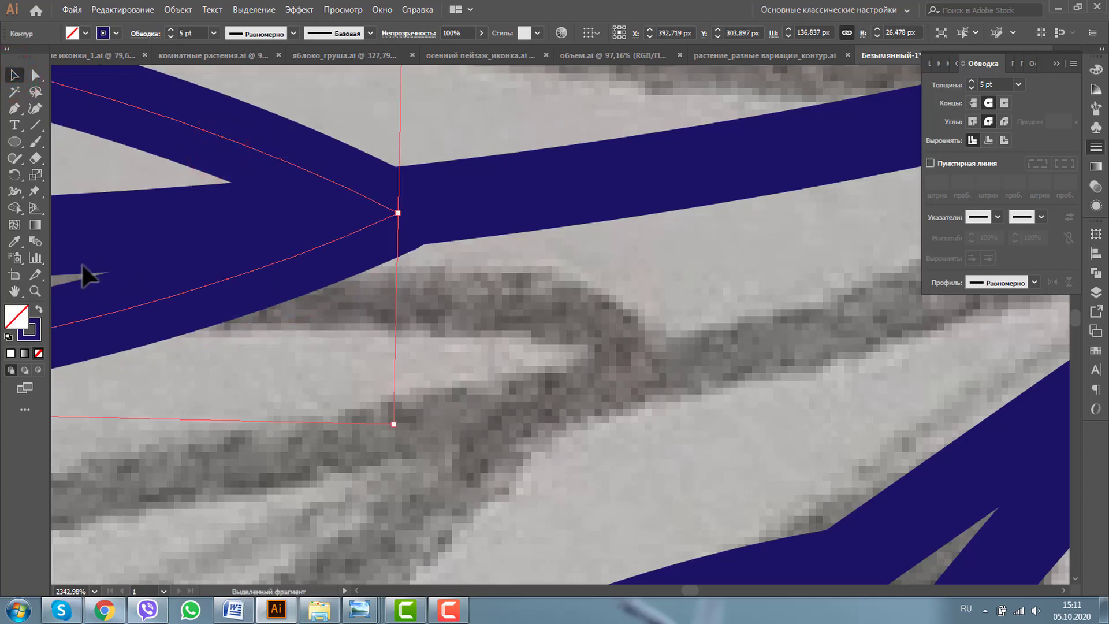
left_click(15, 291)
left_click_drag(788, 397, 488, 228)
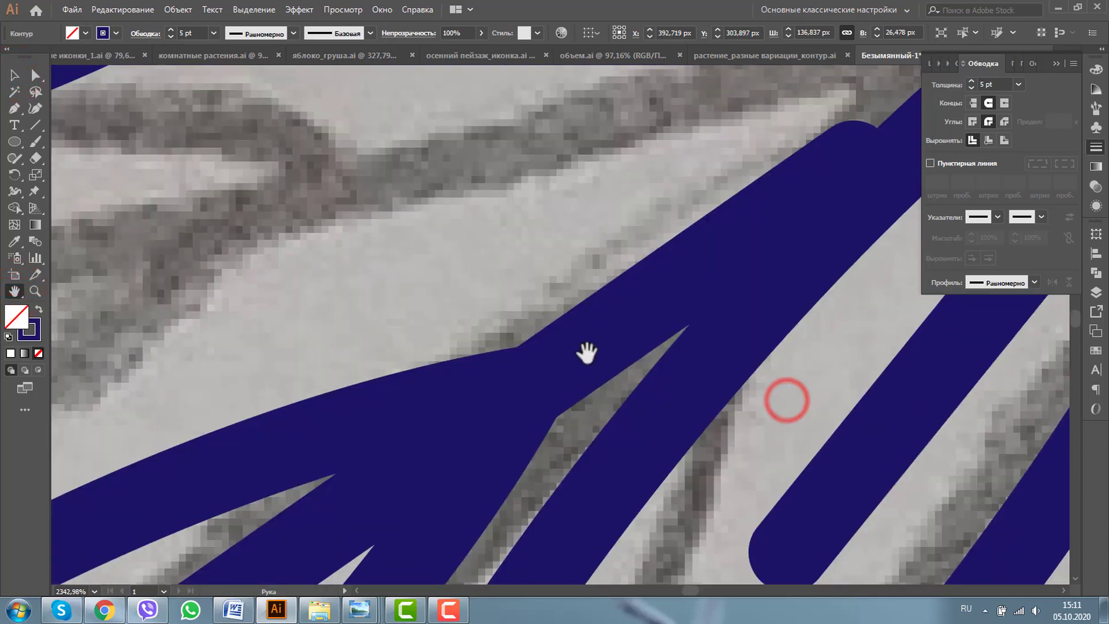
left_click_drag(619, 356, 465, 211)
mouse_move(542, 180)
left_mouse_down()
mouse_move(484, 317)
mouse_move(252, 354)
left_mouse_up()
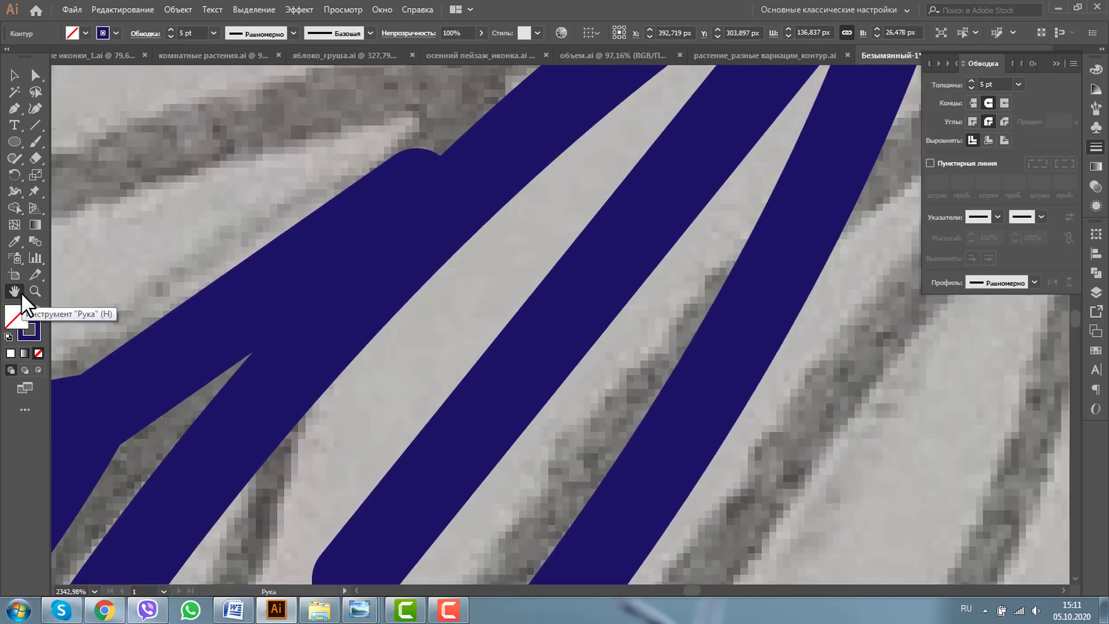
key("ctrl+minus")
key("ctrl+minus")
key("ctrl+minus")
key("ctrl+minus")
key("ctrl+minus")
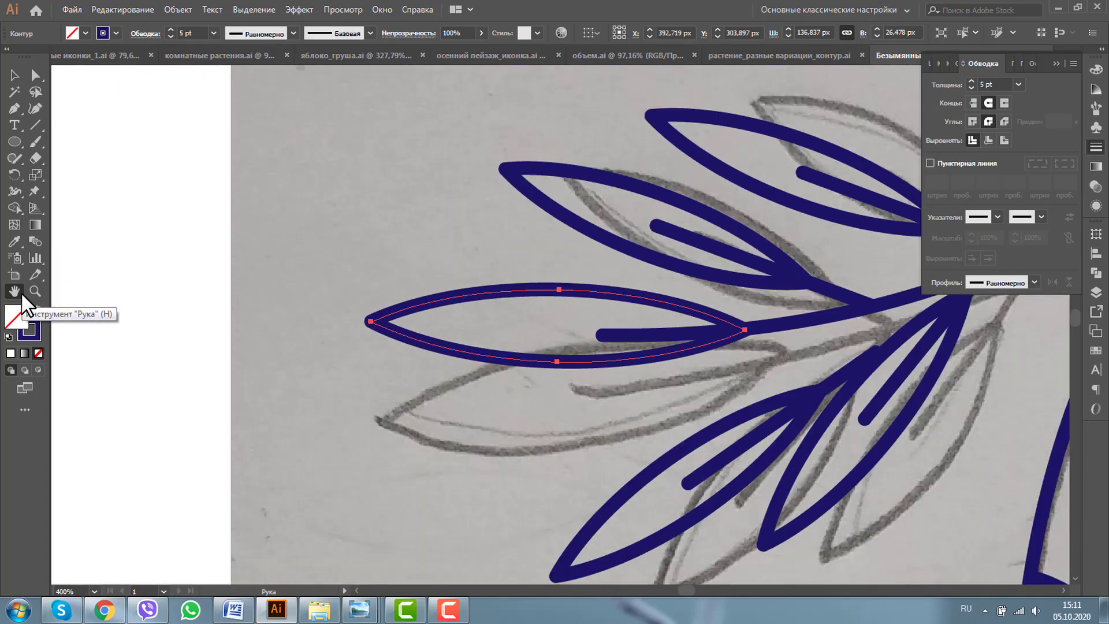
Step: Nudge the far-left leaf, raise the lower-left leaf's stalk to the stem, and collapse the Stroke panel
left_click(1064, 590)
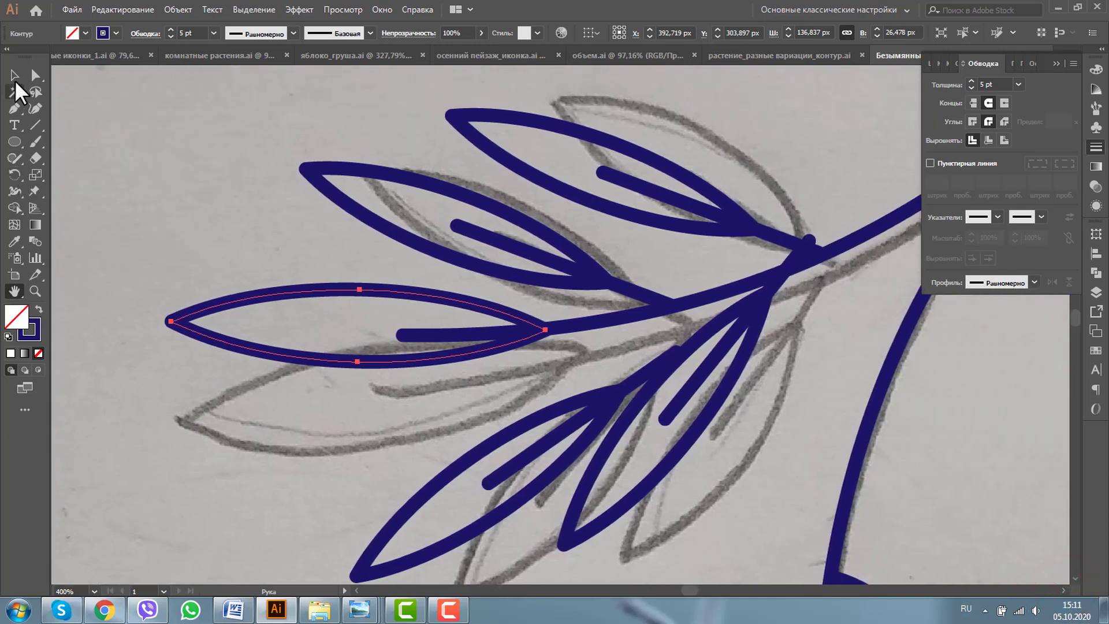
left_click(15, 76)
mouse_move(754, 299)
left_mouse_down()
mouse_move(788, 319)
mouse_move(775, 307)
left_mouse_up()
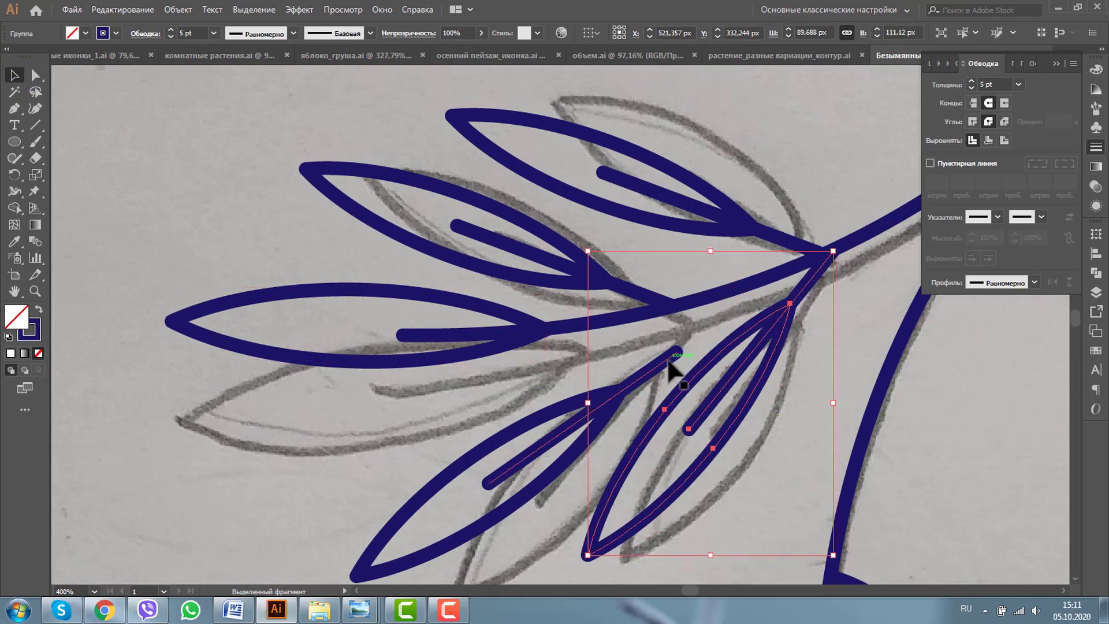
left_click_drag(558, 406, 556, 364)
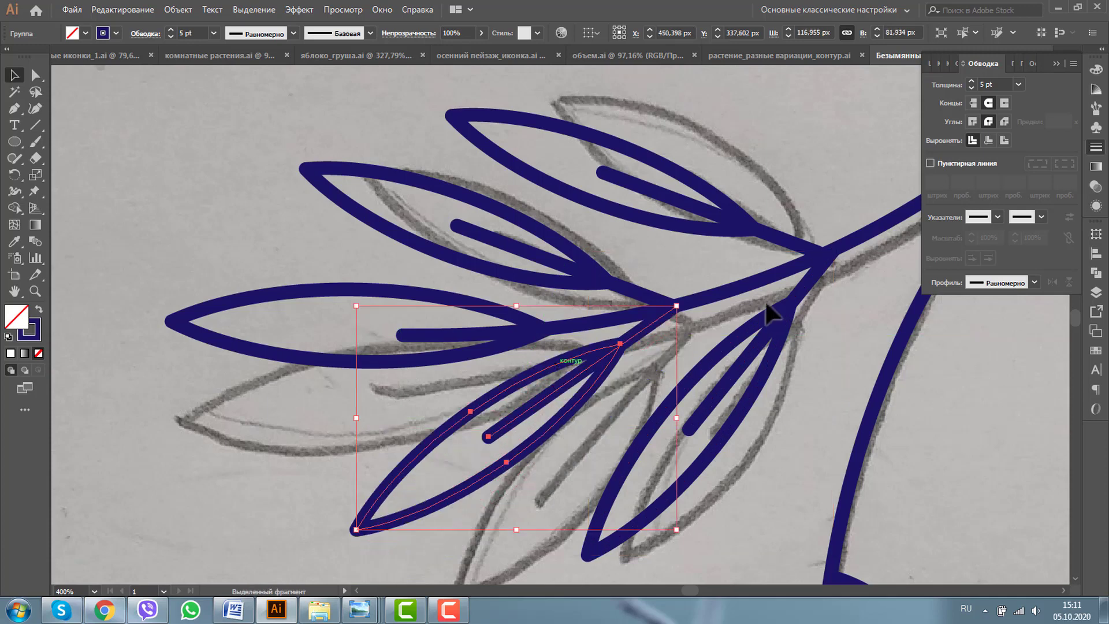
left_click(828, 204)
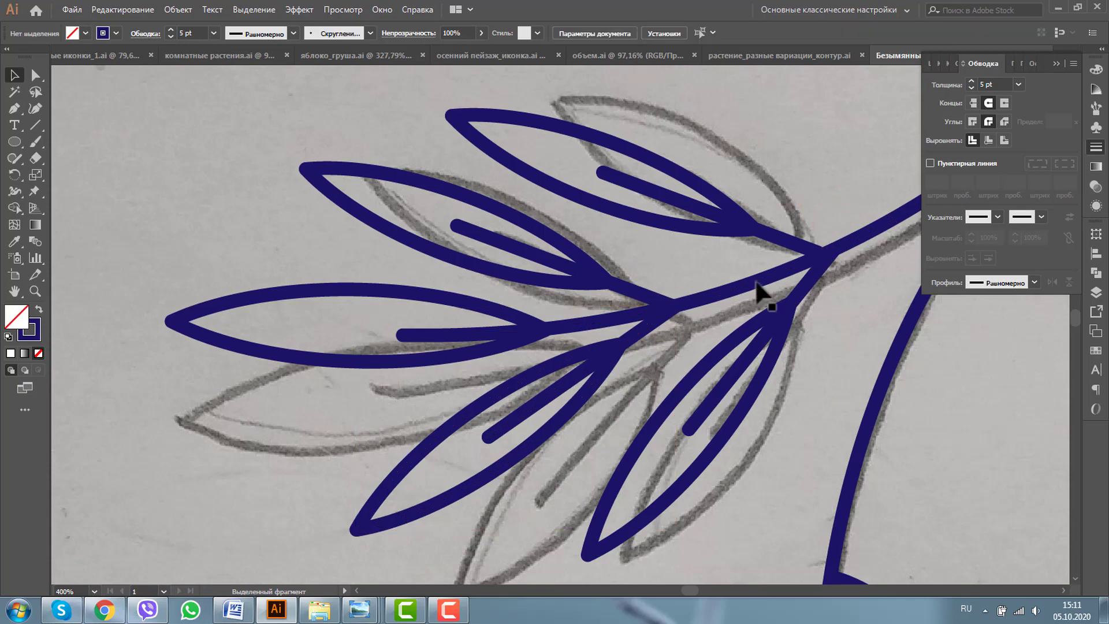
left_click(1057, 63)
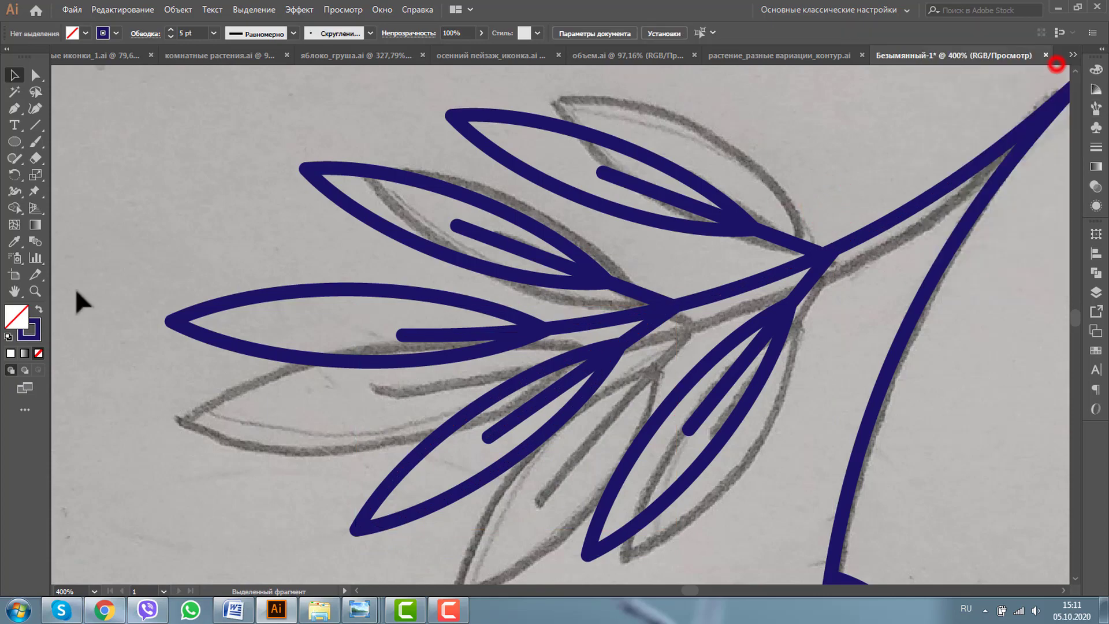
Step: Select the whole rowan drawing, drag it left beside the sketch photo, and fit the artboard
left_click(35, 291)
left_click(595, 352, "alt")
left_click(751, 284, "alt")
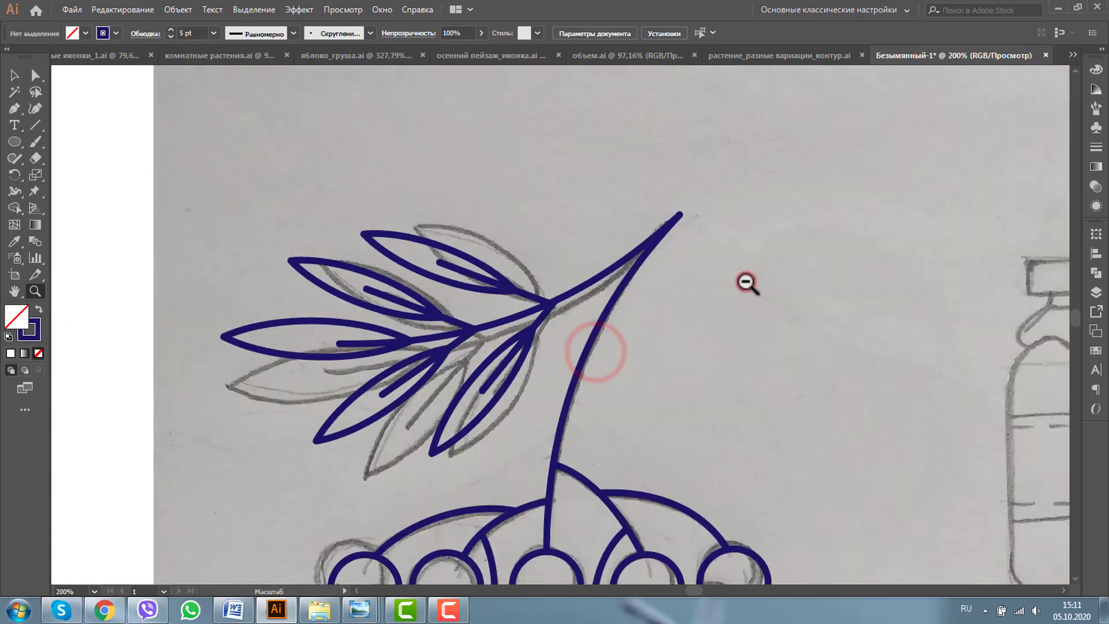
left_click(572, 313, "alt")
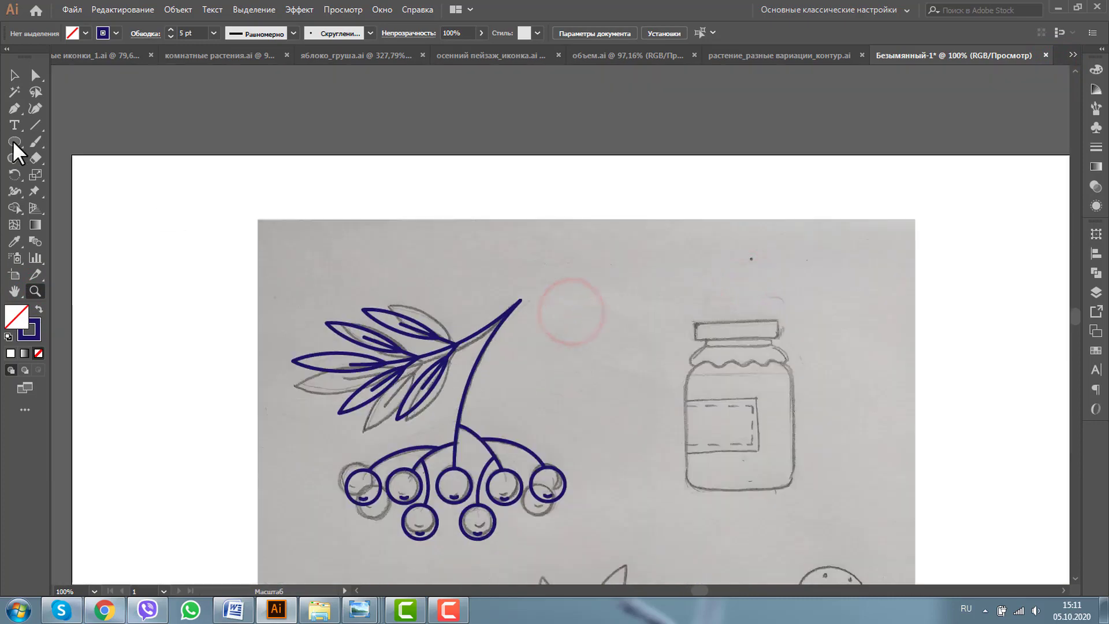
left_click(14, 76)
left_click_drag(184, 155, 595, 546)
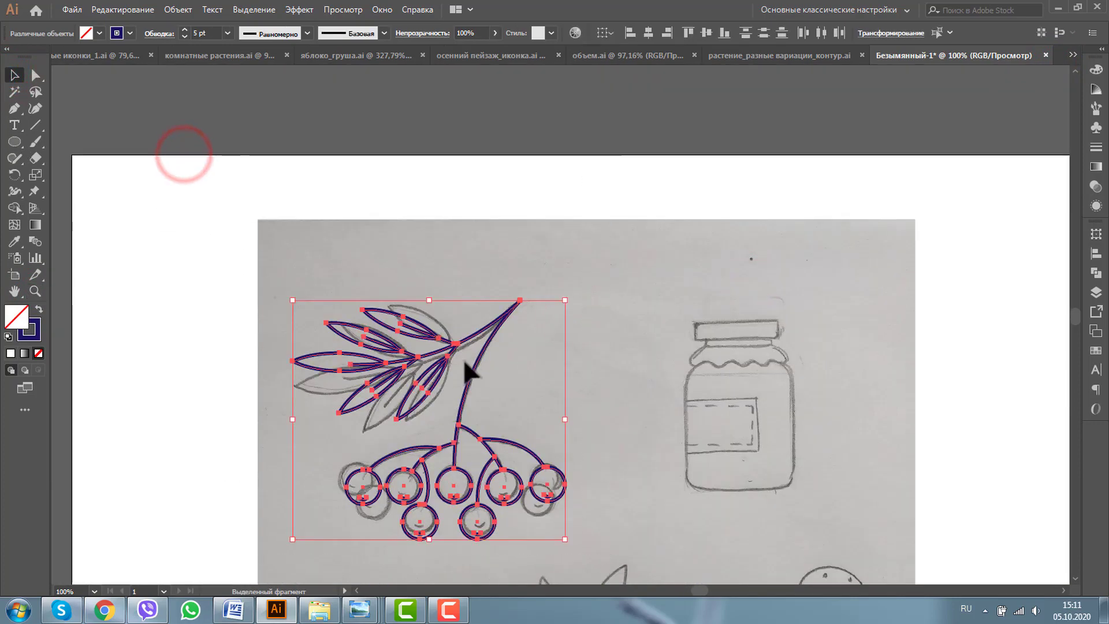
mouse_move(457, 347)
left_mouse_down()
mouse_move(176, 252)
mouse_move(141, 316)
left_mouse_up()
left_click(76, 387)
key("ctrl+0")
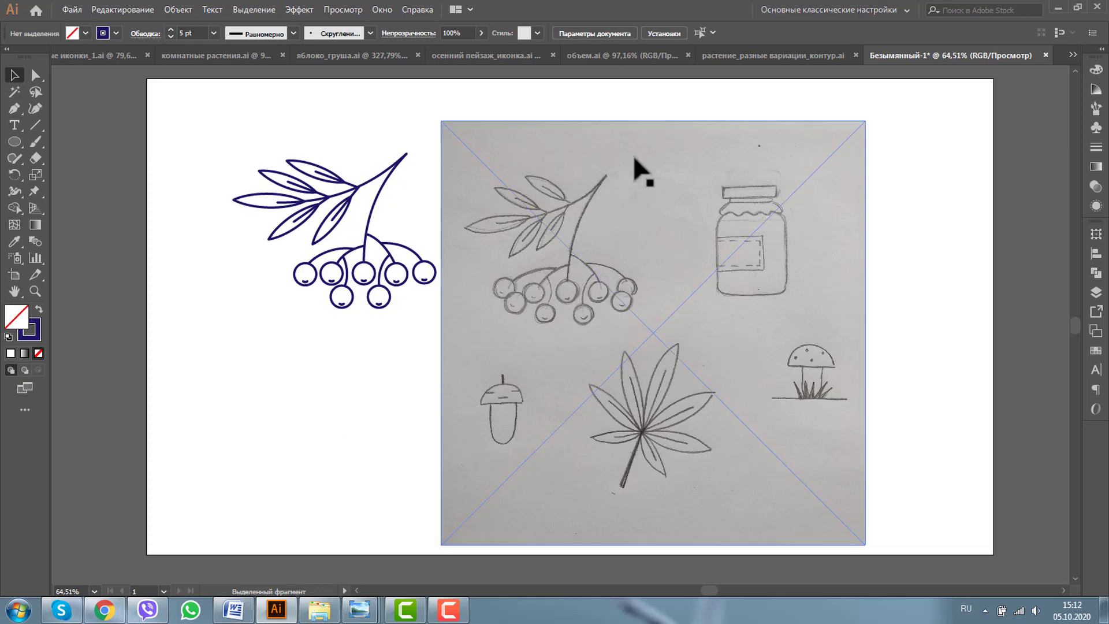
left_click(329, 54)
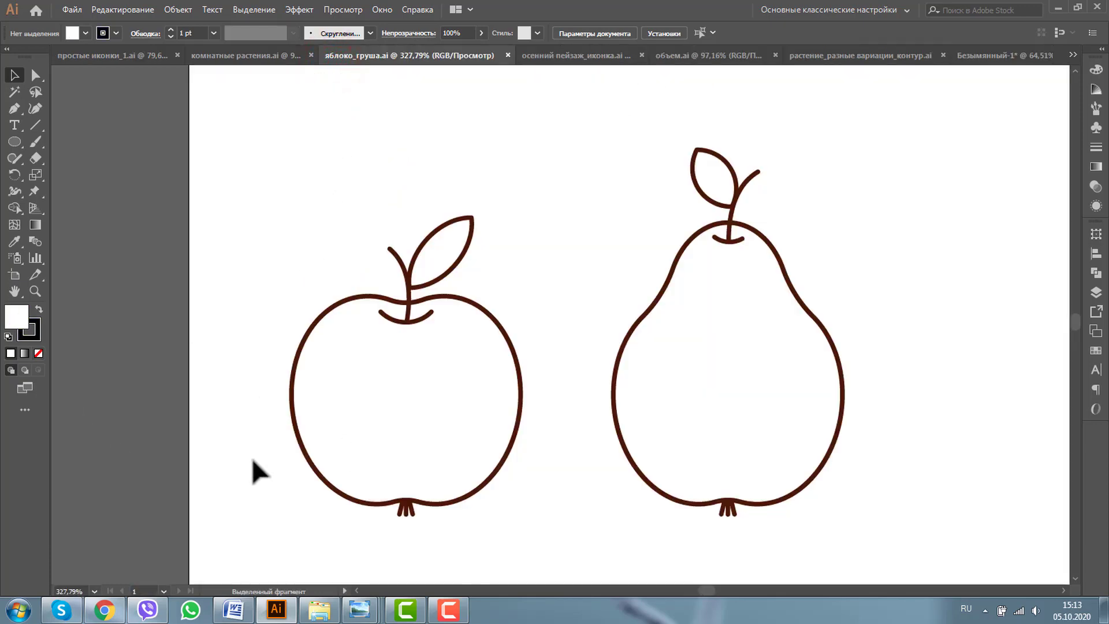
left_click(586, 57)
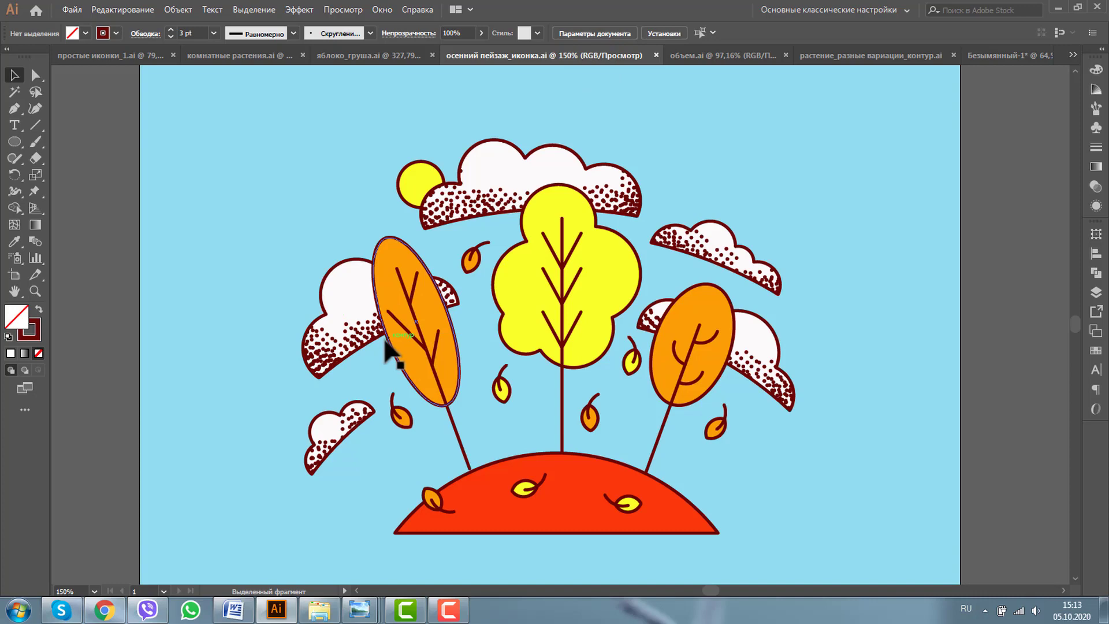
left_click(985, 55)
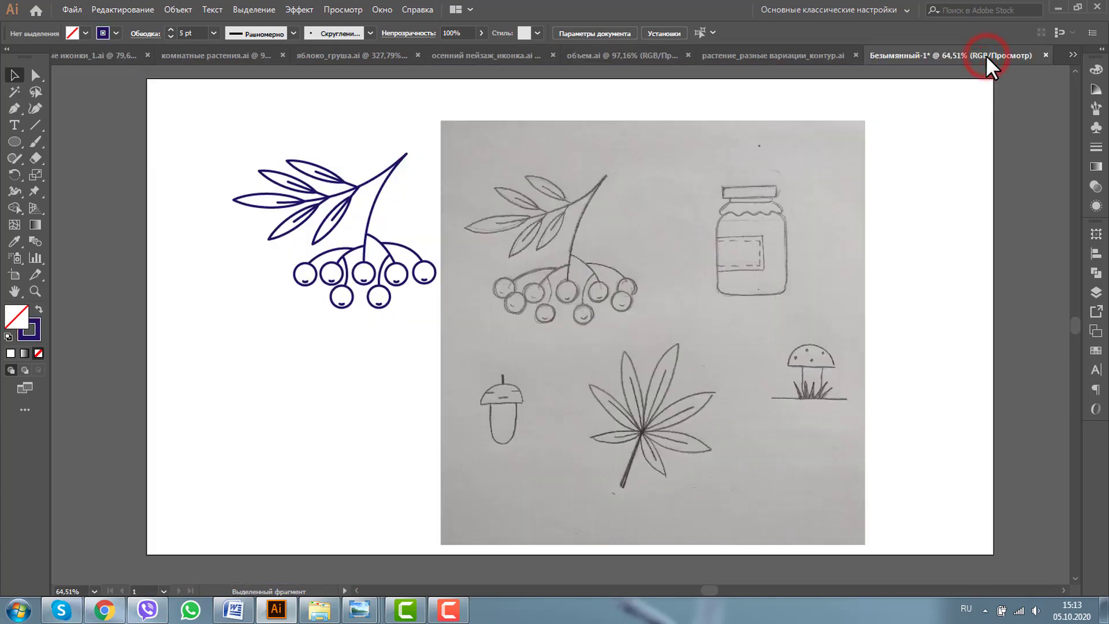